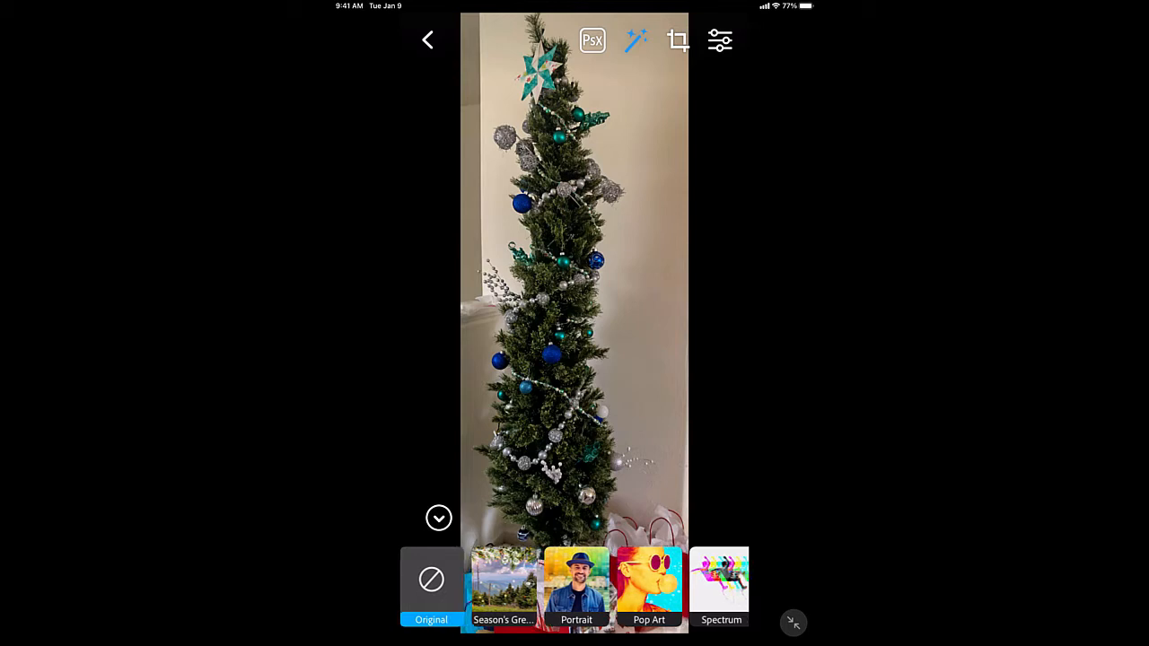
- Browse the available lenses and apply the Season's Greetings lens to the Christmas tree photo
scroll(574, 587, "right", 5)
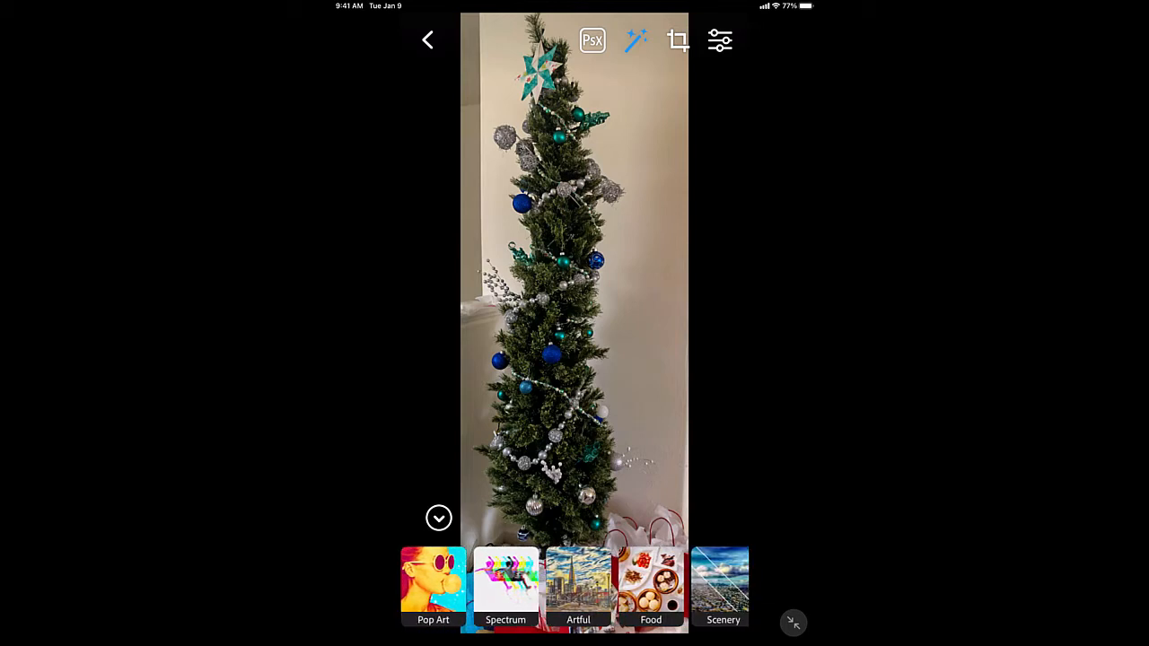
scroll(575, 587, "right", 5)
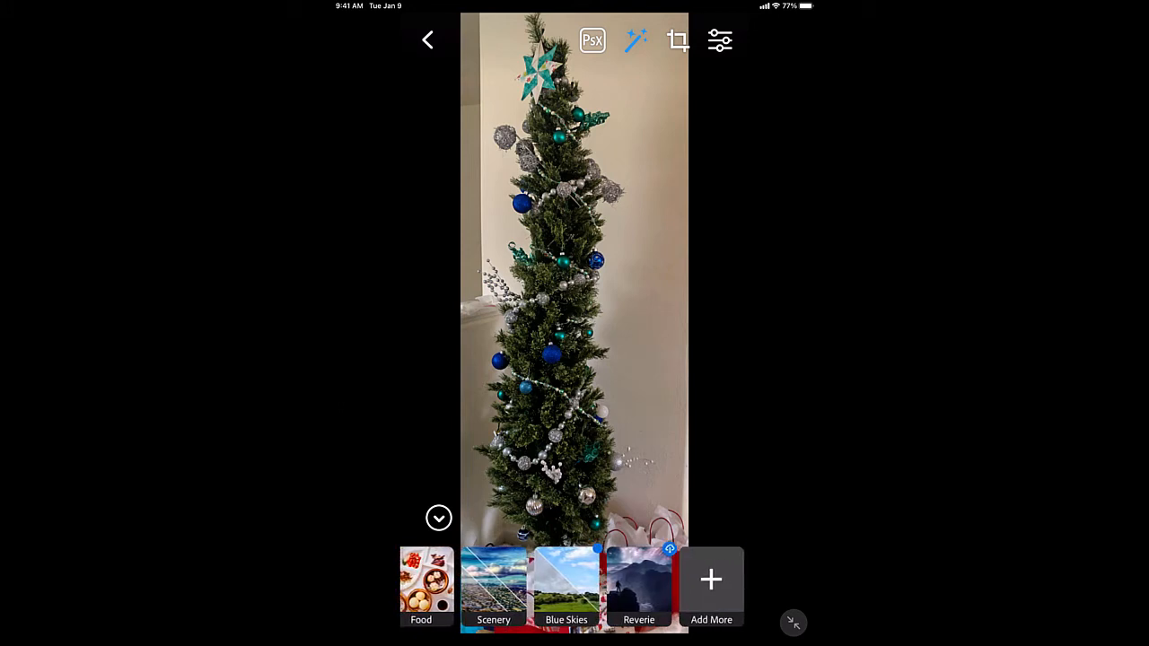
left_click(710, 584)
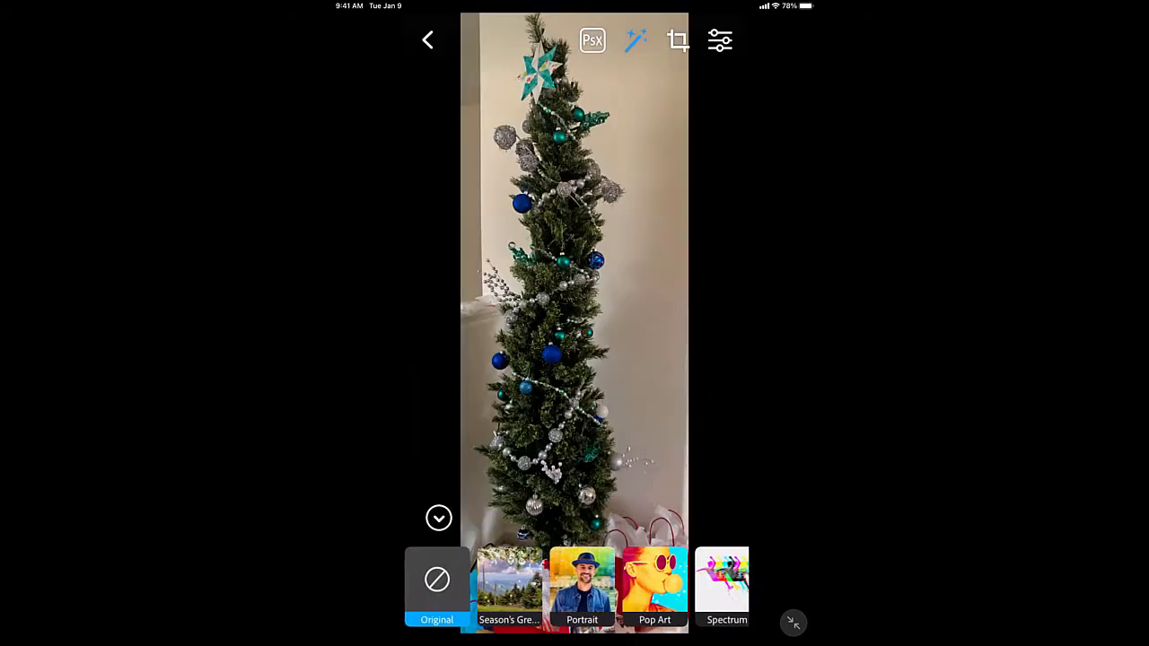
left_click(509, 586)
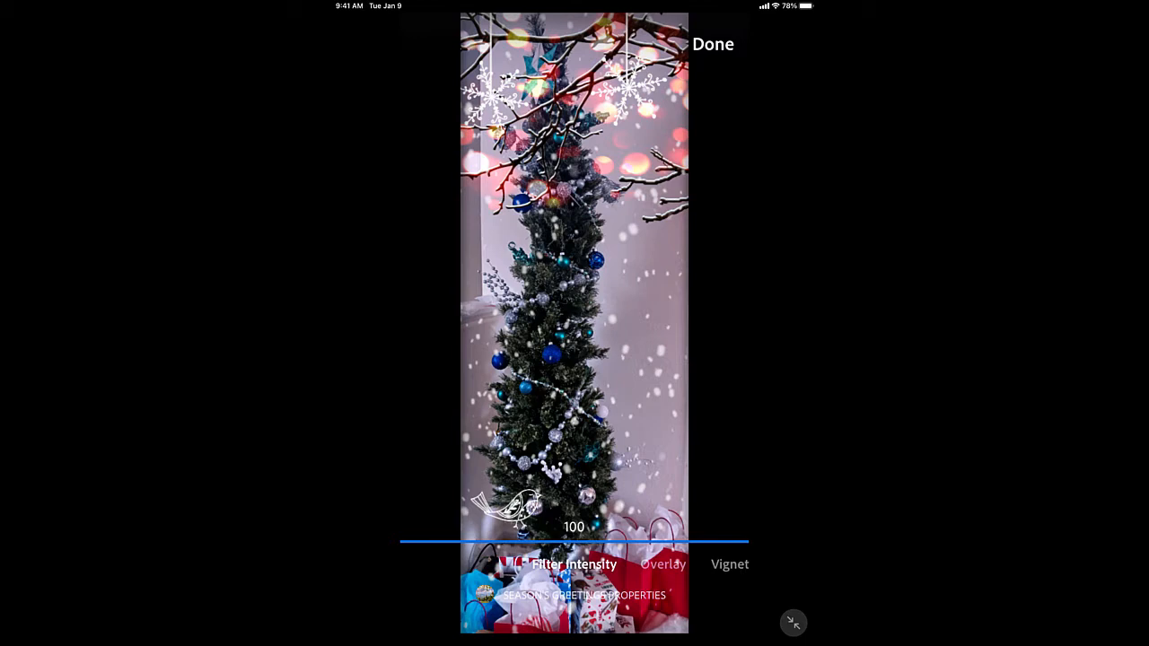
- Set the Season's Greetings lens overlay to 60, check its vignette property, and accept the lens settings
mouse_move(748, 541)
left_mouse_down()
mouse_move(728, 541)
mouse_move(748, 542)
left_mouse_up()
left_click(662, 564)
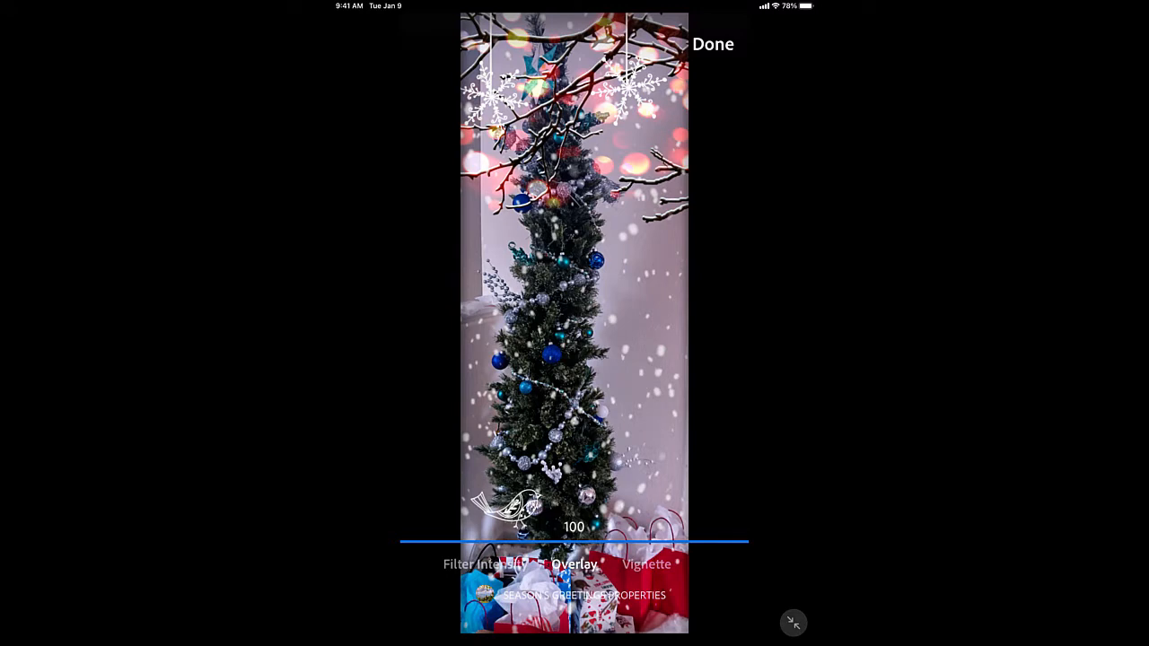
left_click_drag(747, 541, 610, 542)
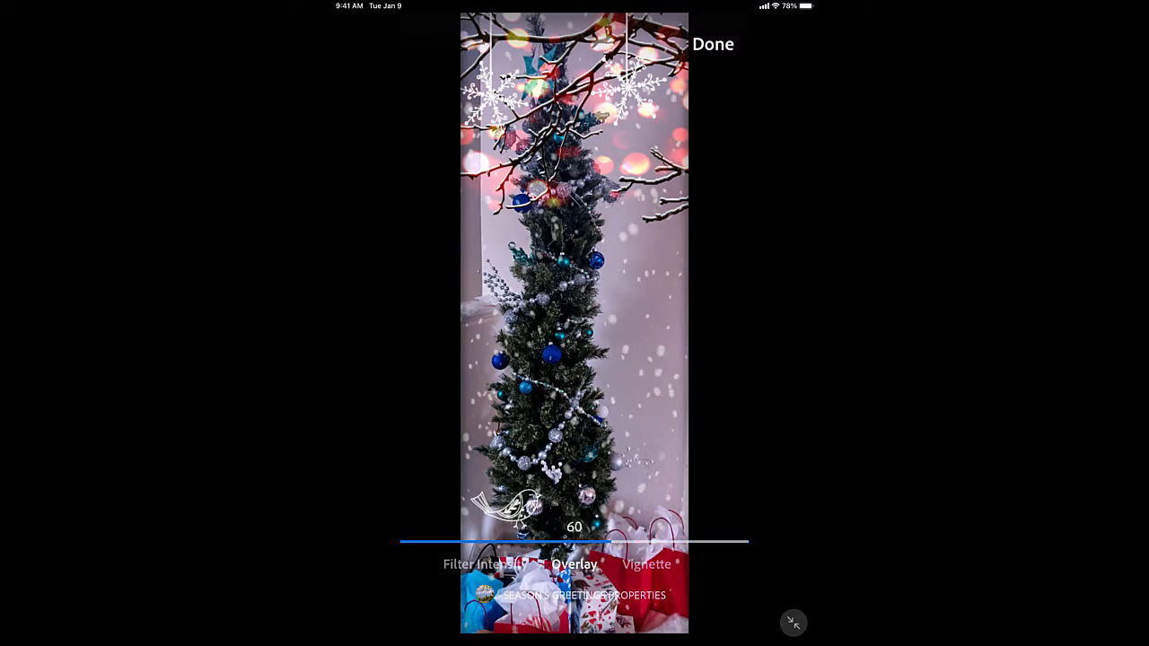
left_click(646, 563)
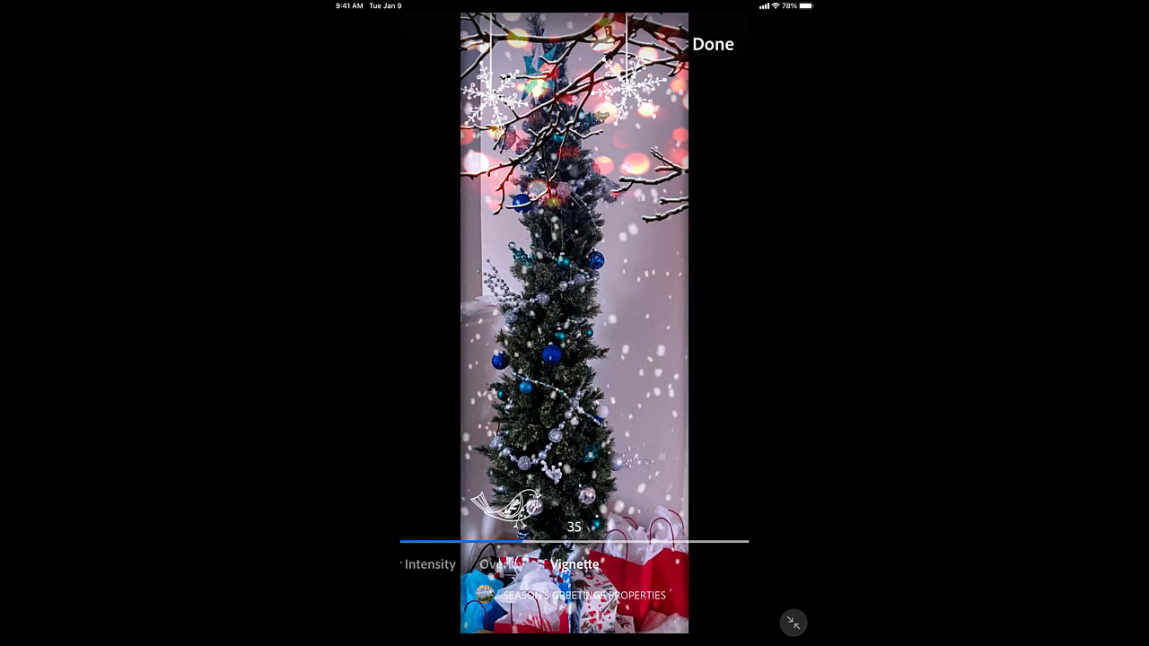
left_click(713, 44)
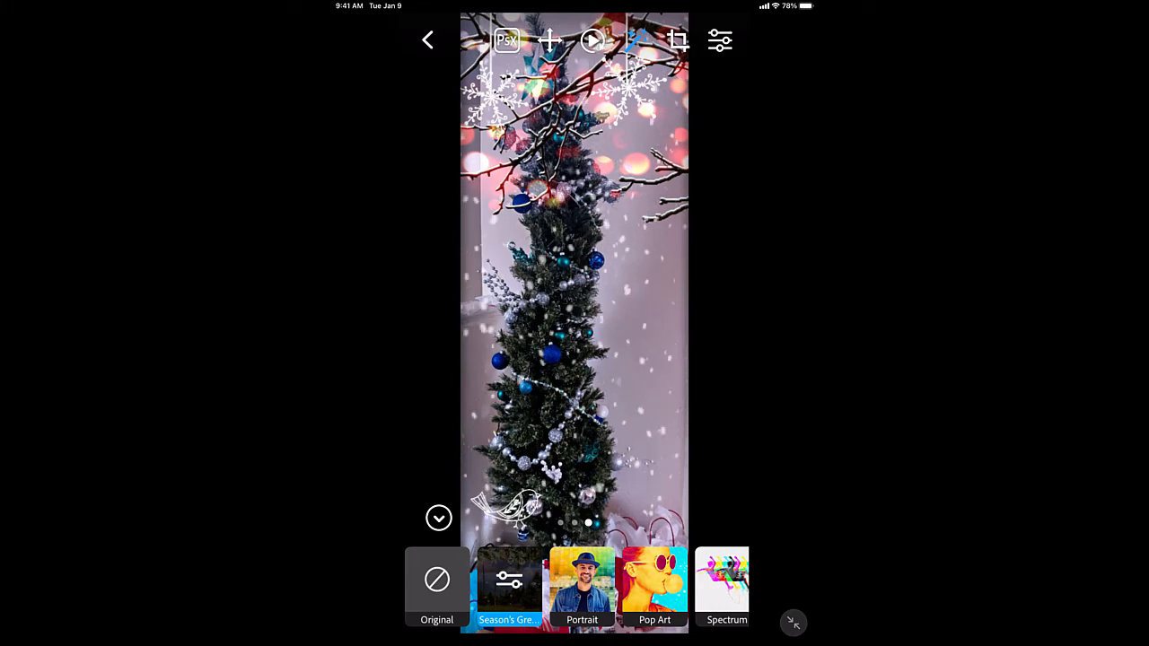
- Try a Square crop on the edited tree photo, choose the Original ratio instead, and save it to the camera roll
left_click(438, 518)
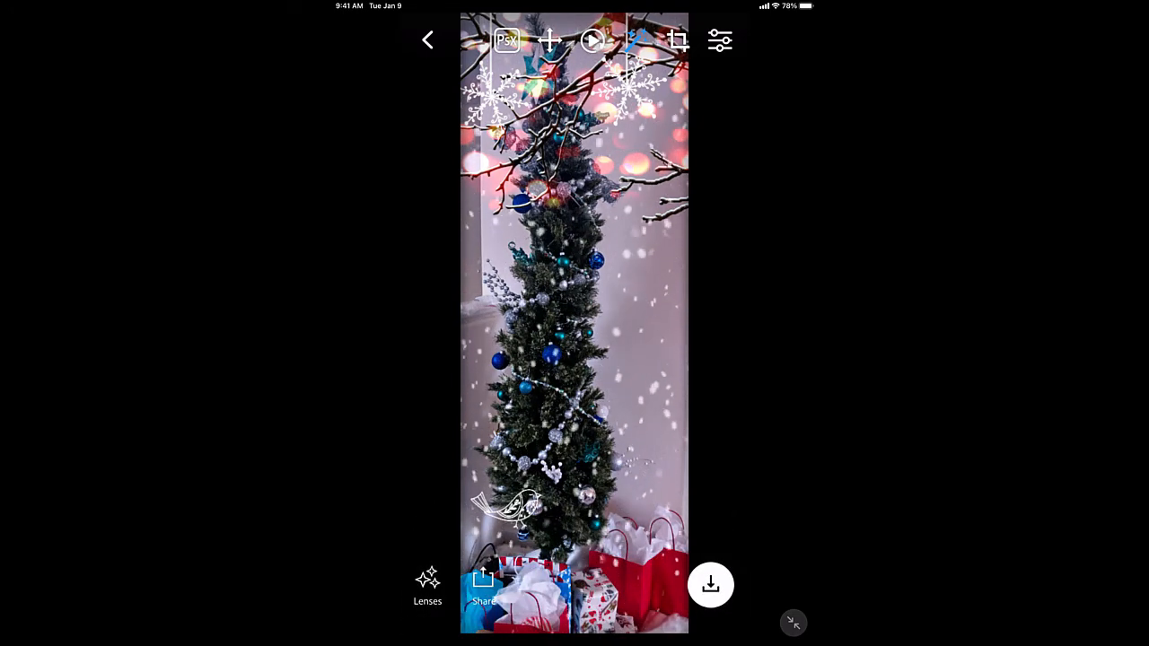
left_click(710, 584)
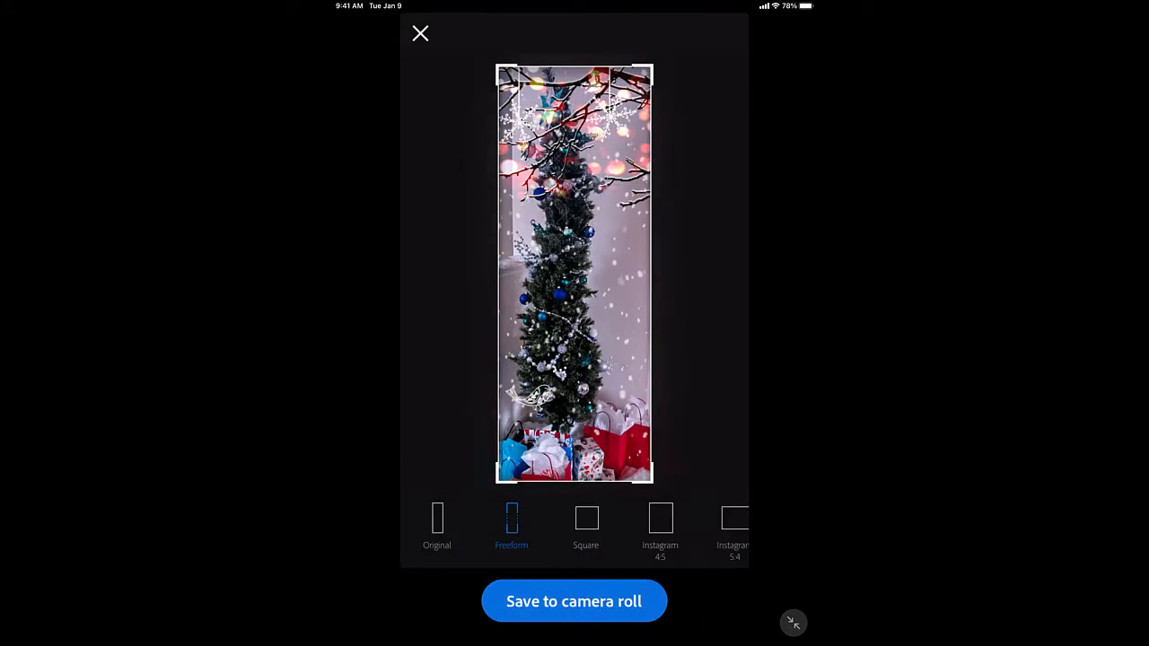
left_click(587, 526)
left_click_drag(574, 144, 544, 485)
left_click(511, 526)
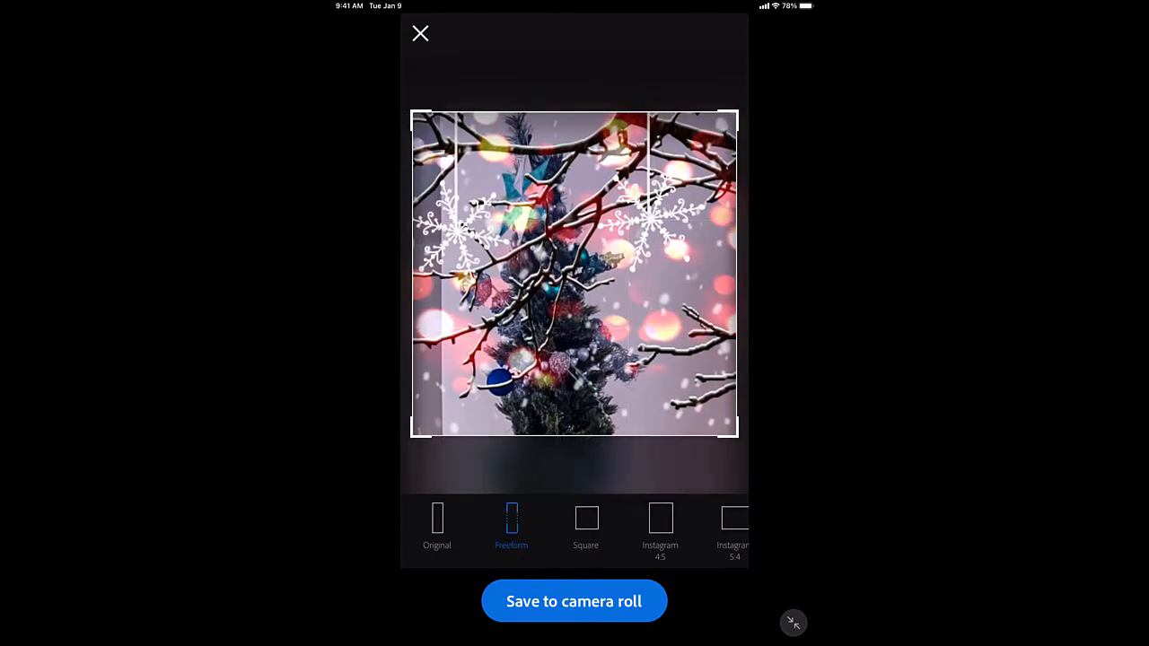
left_click(437, 520)
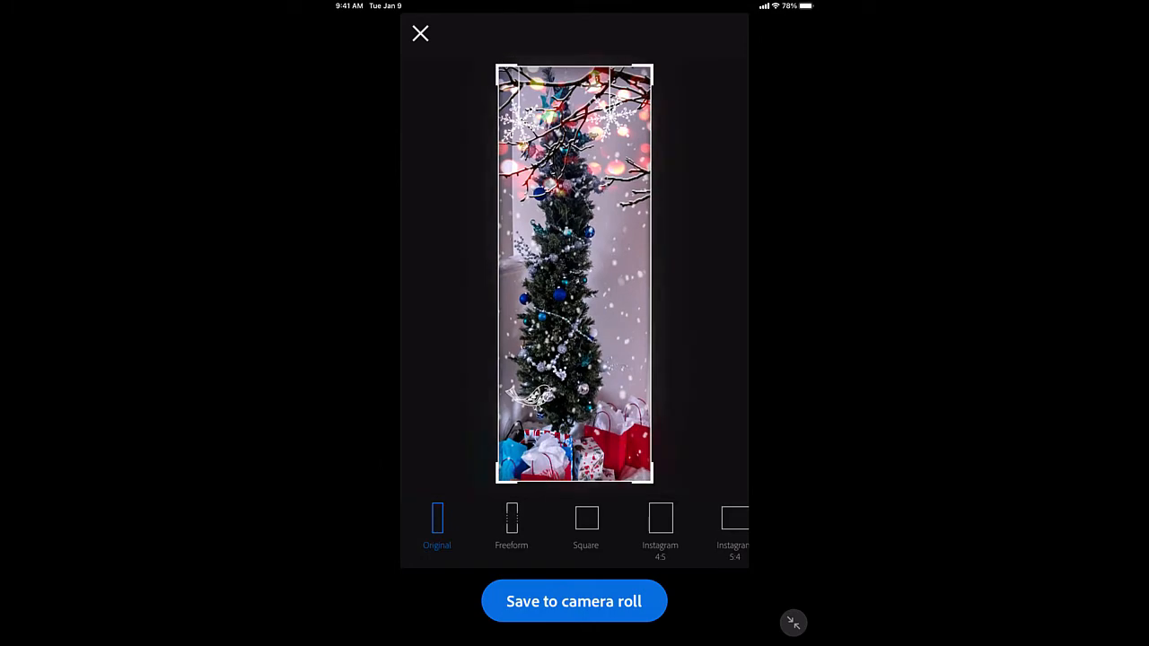
left_click(573, 601)
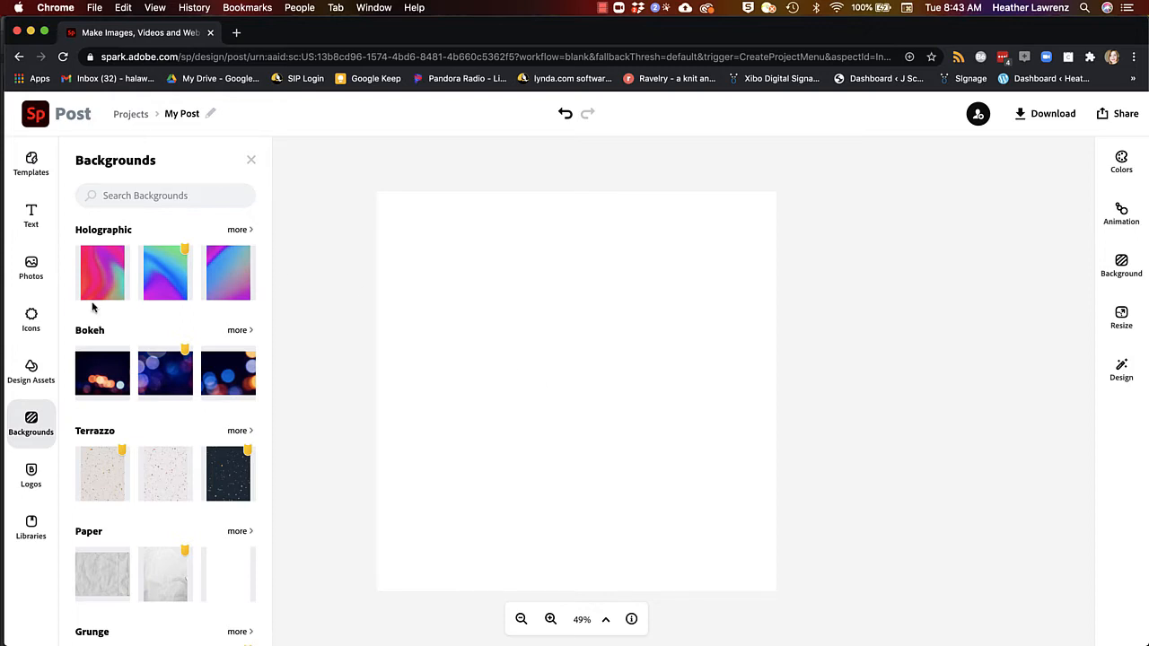
- In Adobe Spark Post, search the free photos for "winter" and add the frosted tree under a blue sky to the blank canvas
left_click(32, 273)
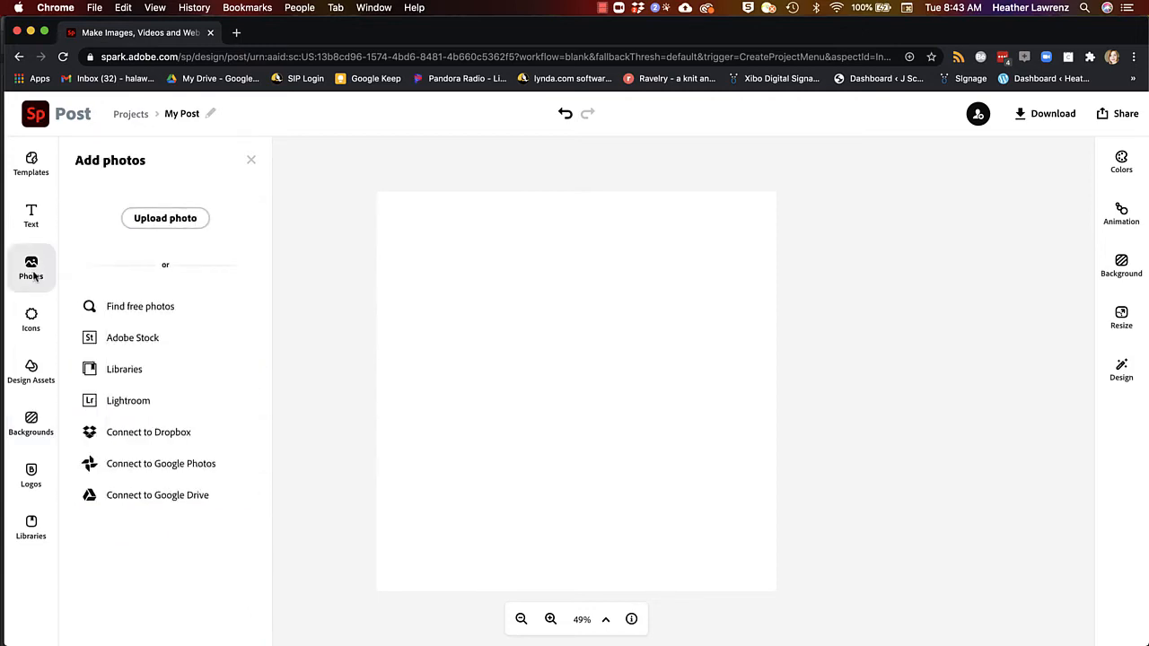
left_click(166, 308)
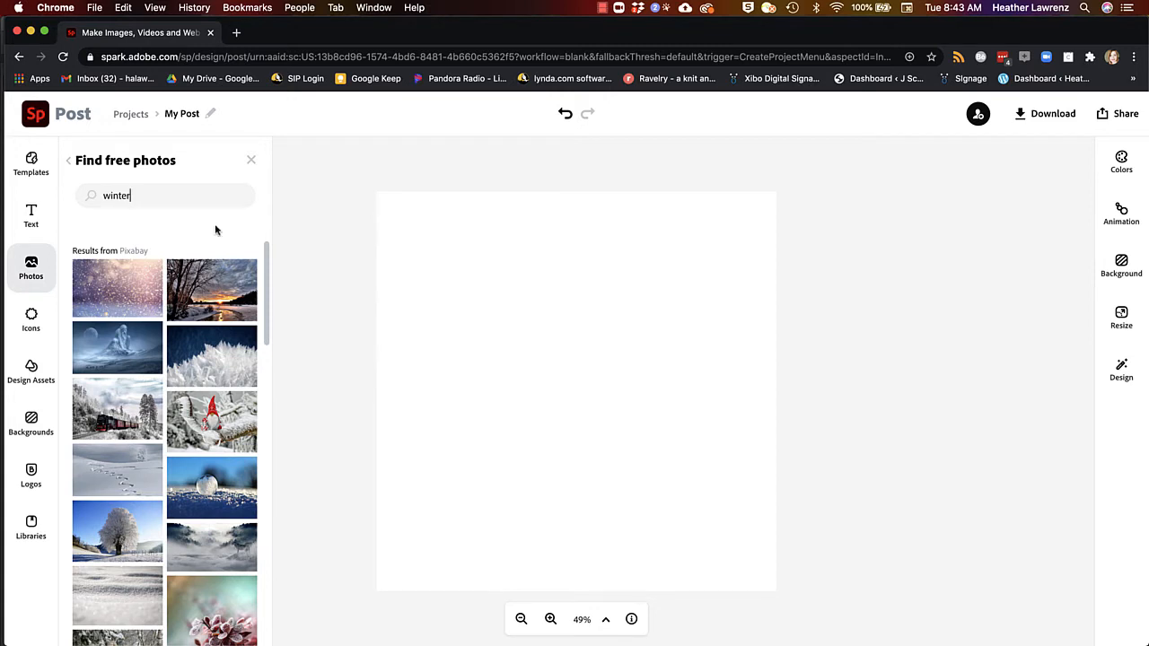
left_click(130, 535)
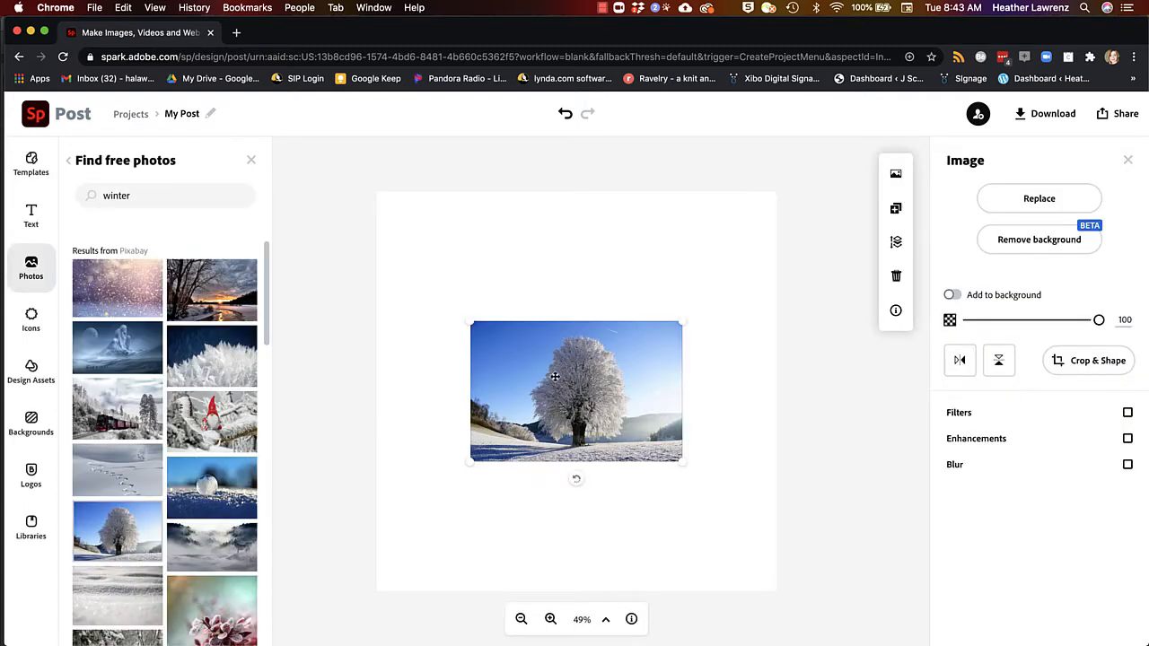
- Align the tree photo with the canvas's upper-left corner, enlarge it to cover the whole canvas, and shift it to centre the tree
left_click_drag(518, 296, 454, 248)
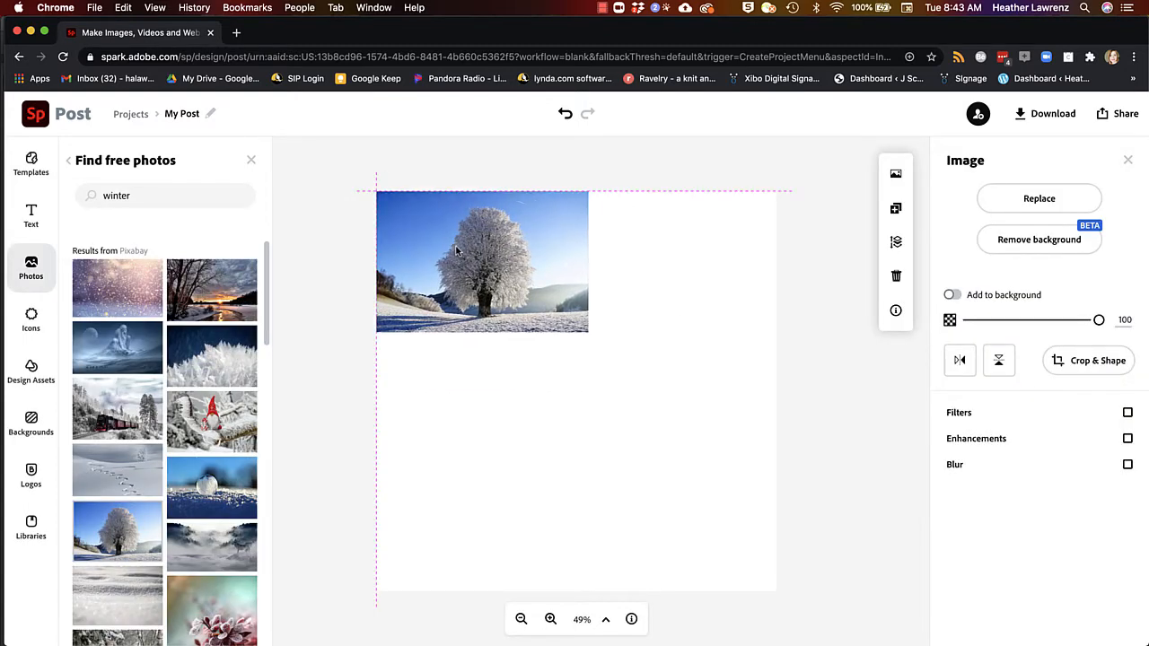
left_click_drag(587, 331, 775, 571)
left_click_drag(943, 570, 975, 592)
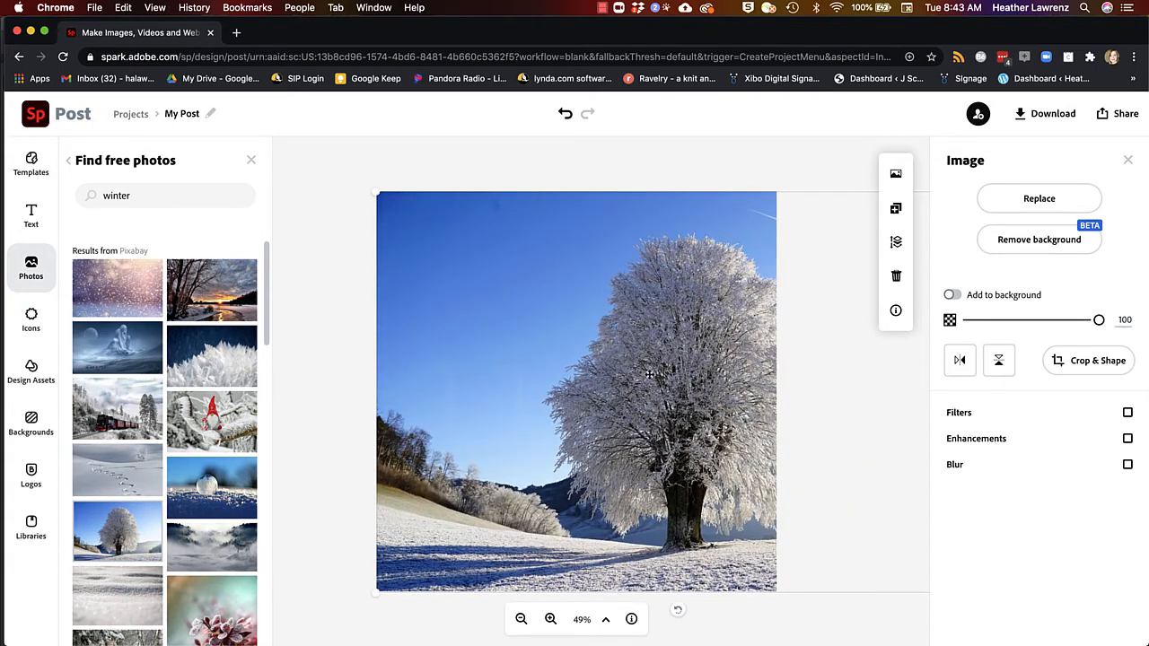
left_click_drag(641, 333, 585, 332)
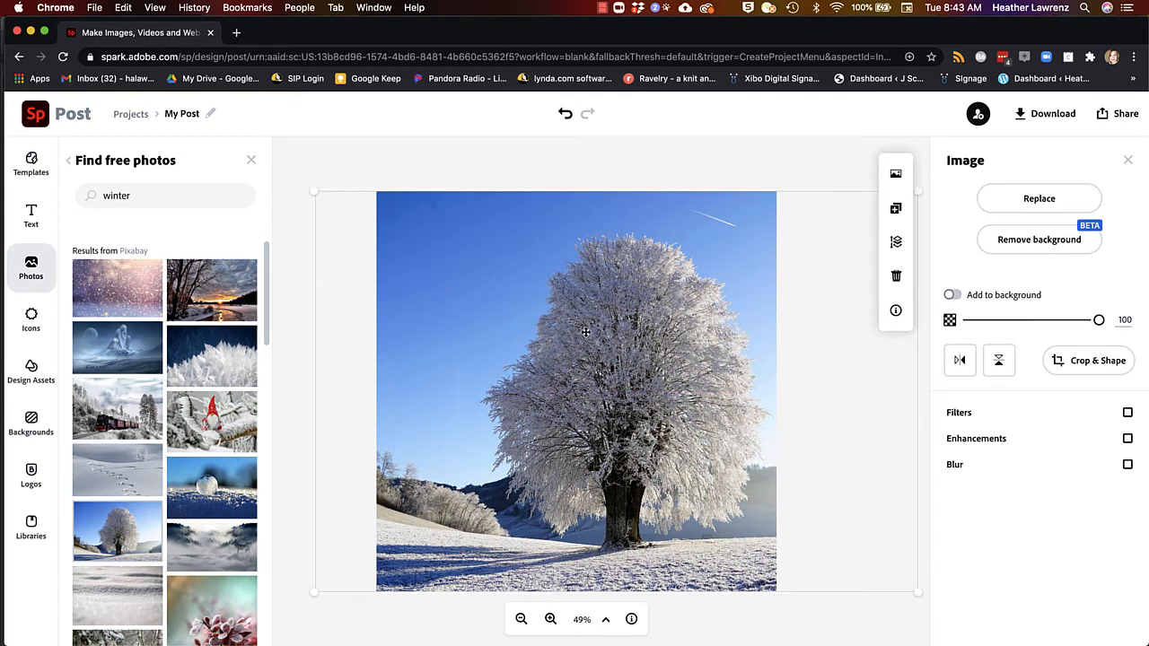
left_click(630, 167)
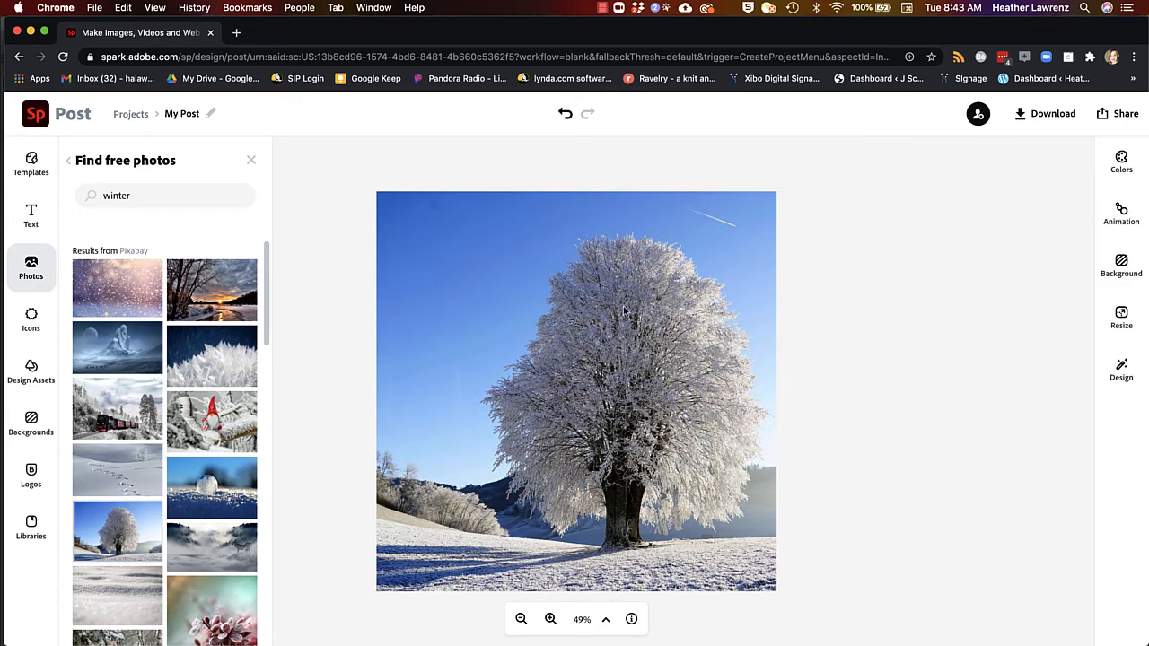
- Select the frosted tree photo and review its Crop & Shape options without applying a crop
left_click(626, 330)
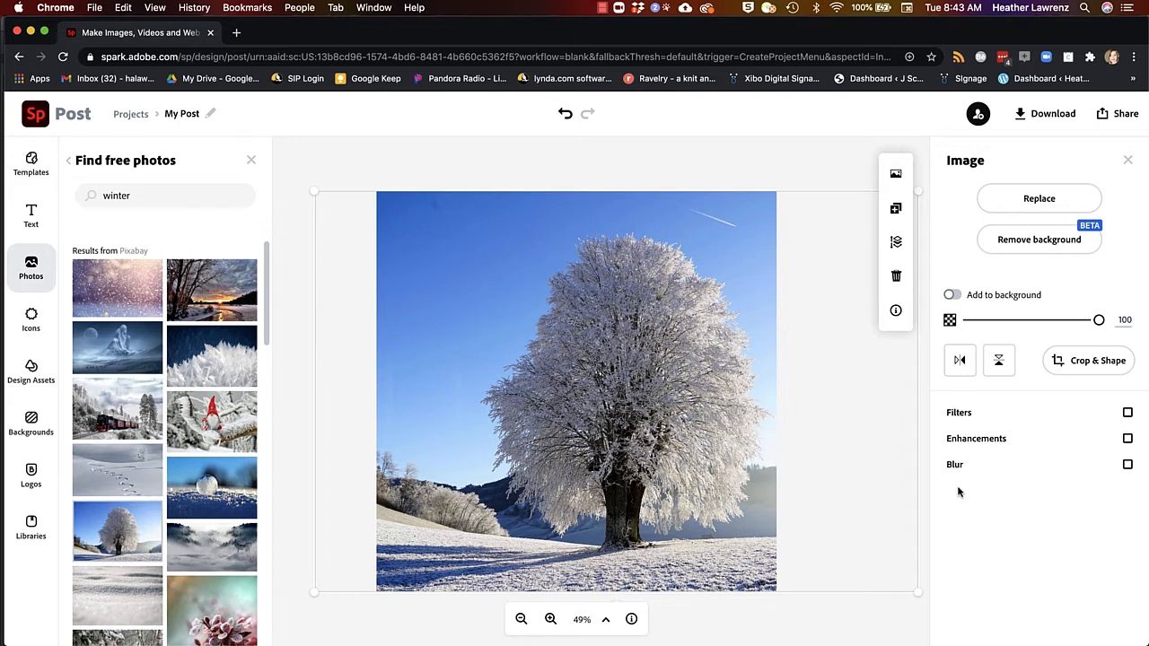
left_click(1076, 364)
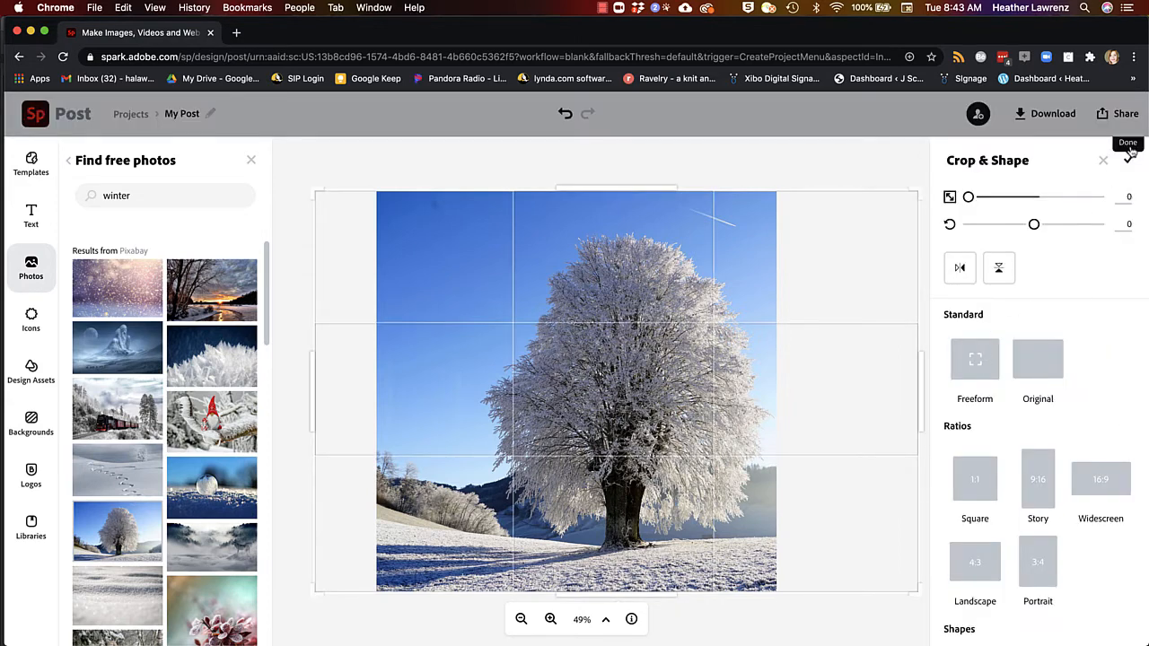
left_click(1104, 162)
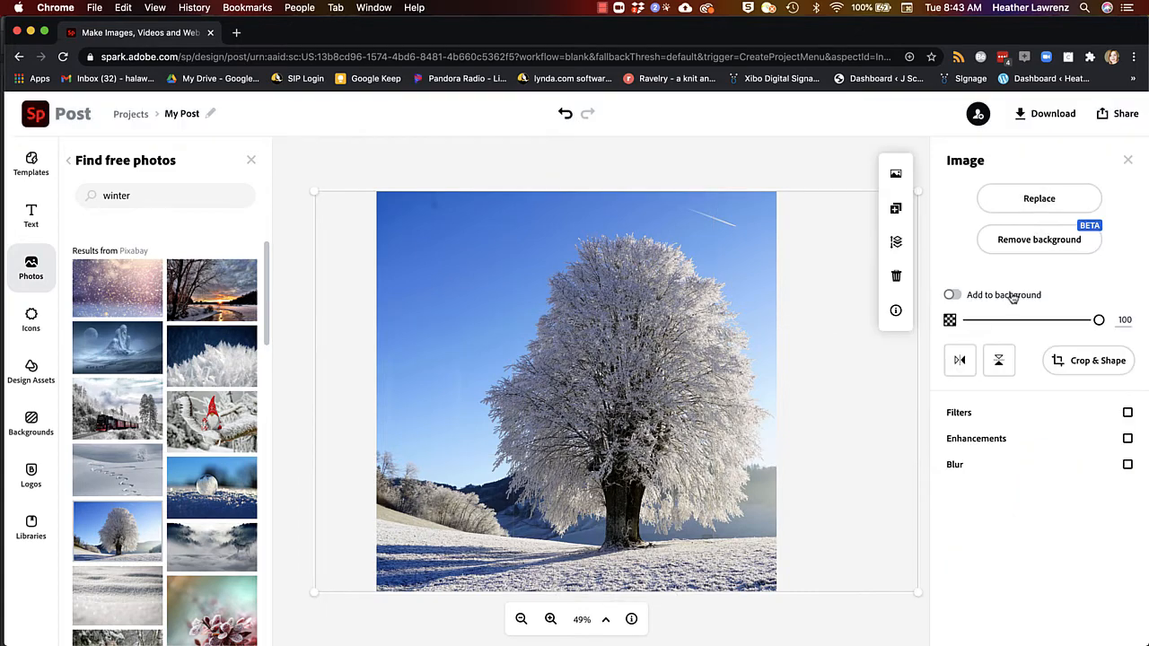
- Turn on filters for the tree photo and try the Matte, Lighten and Contrast looks
left_click(954, 413)
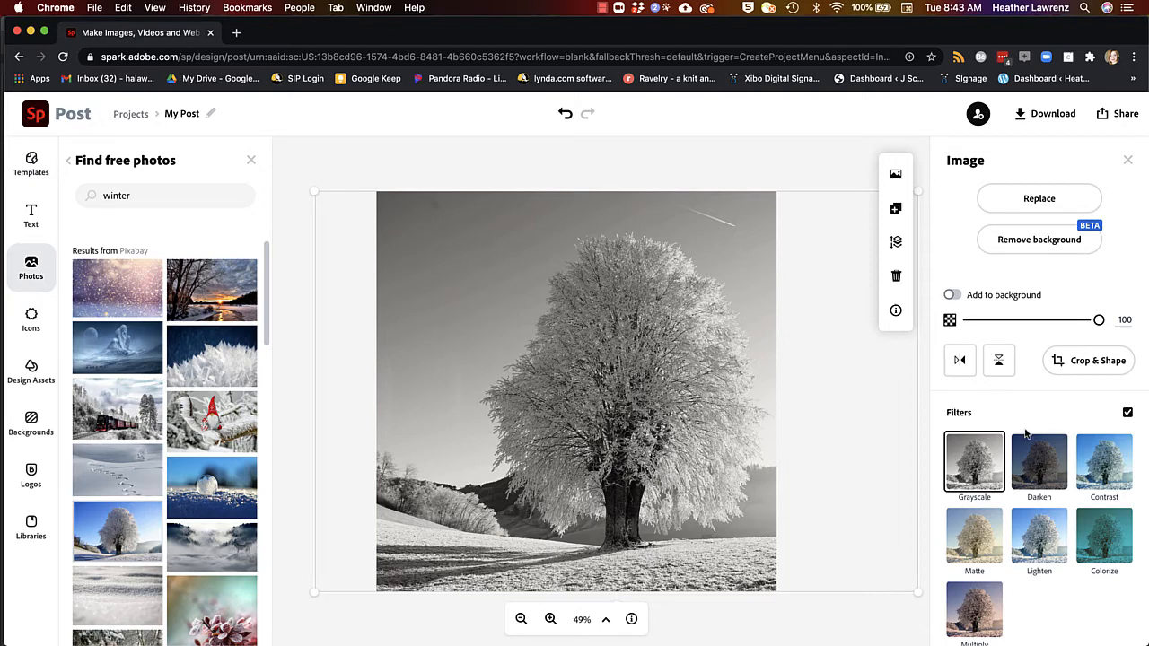
left_click(965, 529)
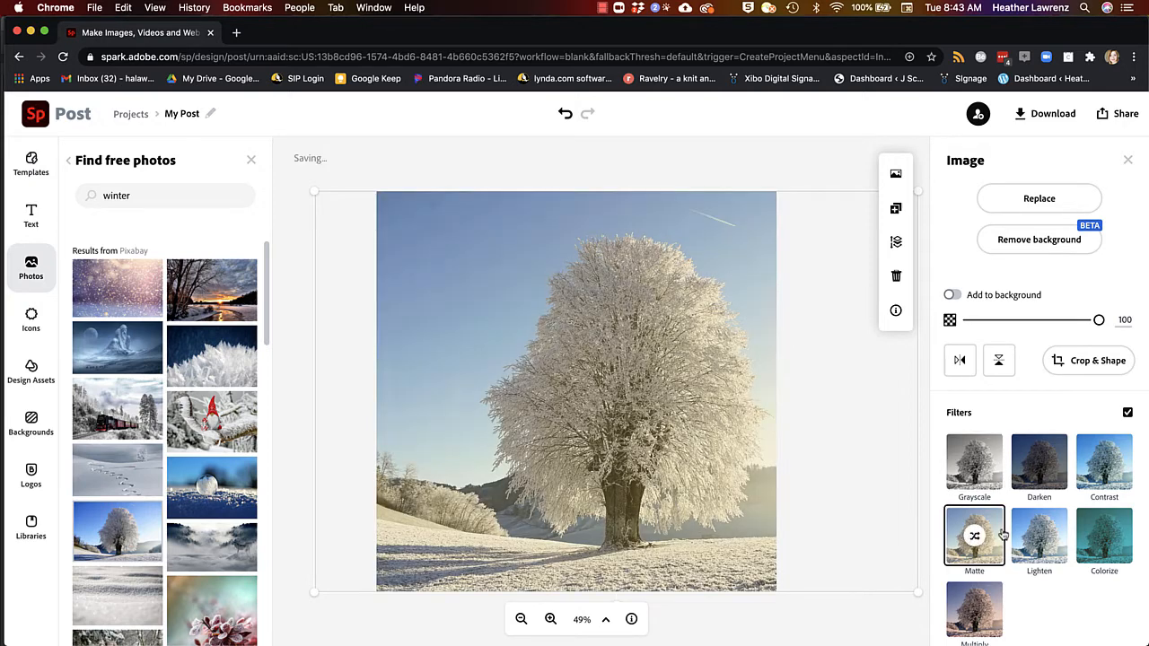
left_click(1032, 543)
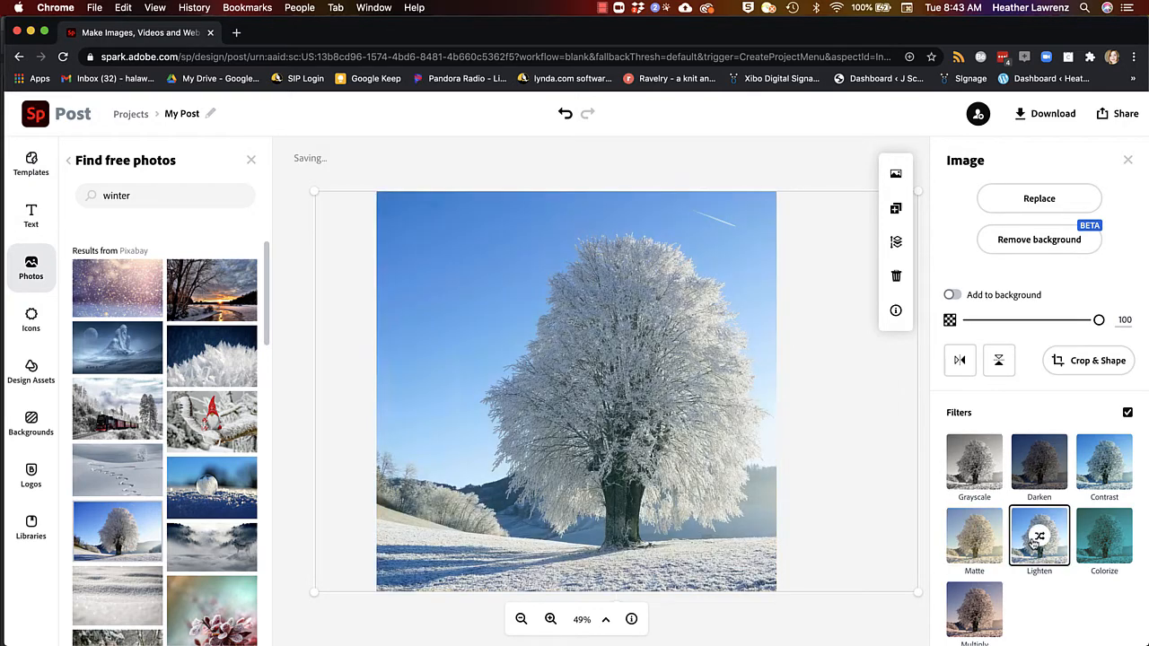
left_click(1103, 473)
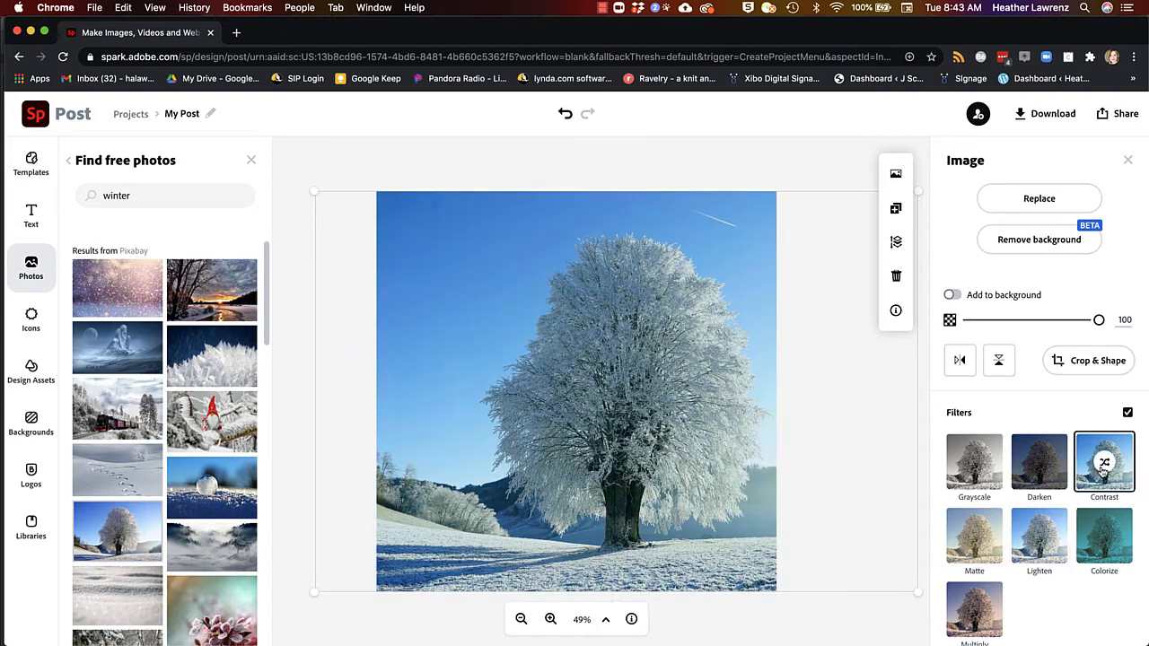
- Try different colour variations of the Colorize and Multiply filters on the tree photo
left_click(1105, 533)
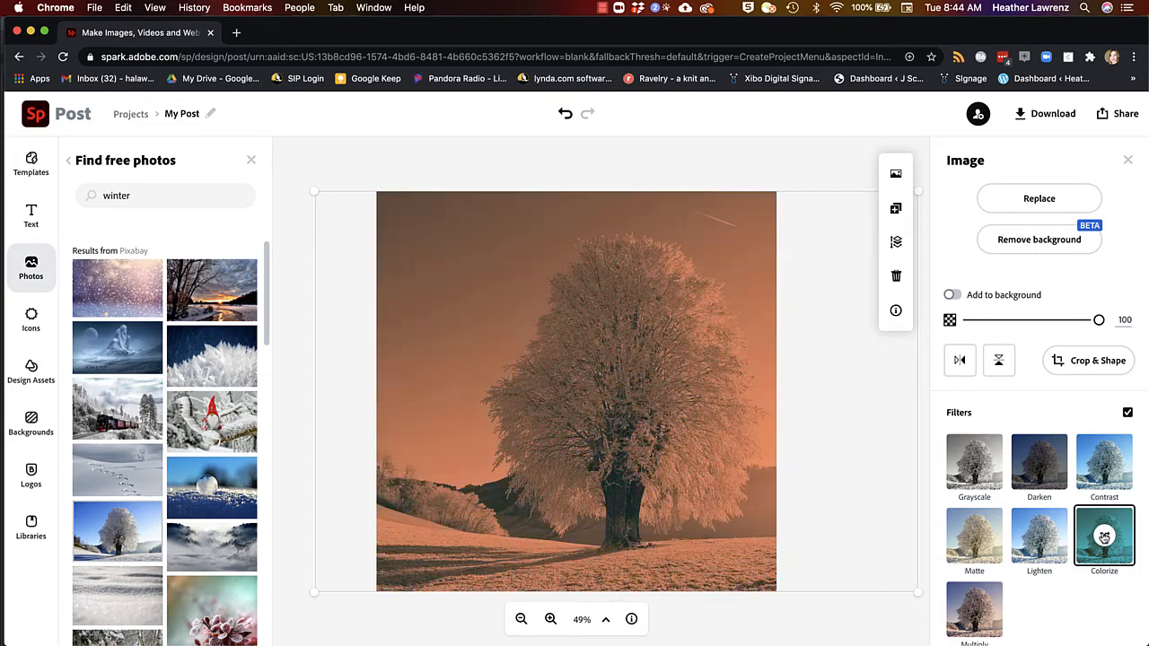
left_click(1104, 536)
left_click(1104, 537)
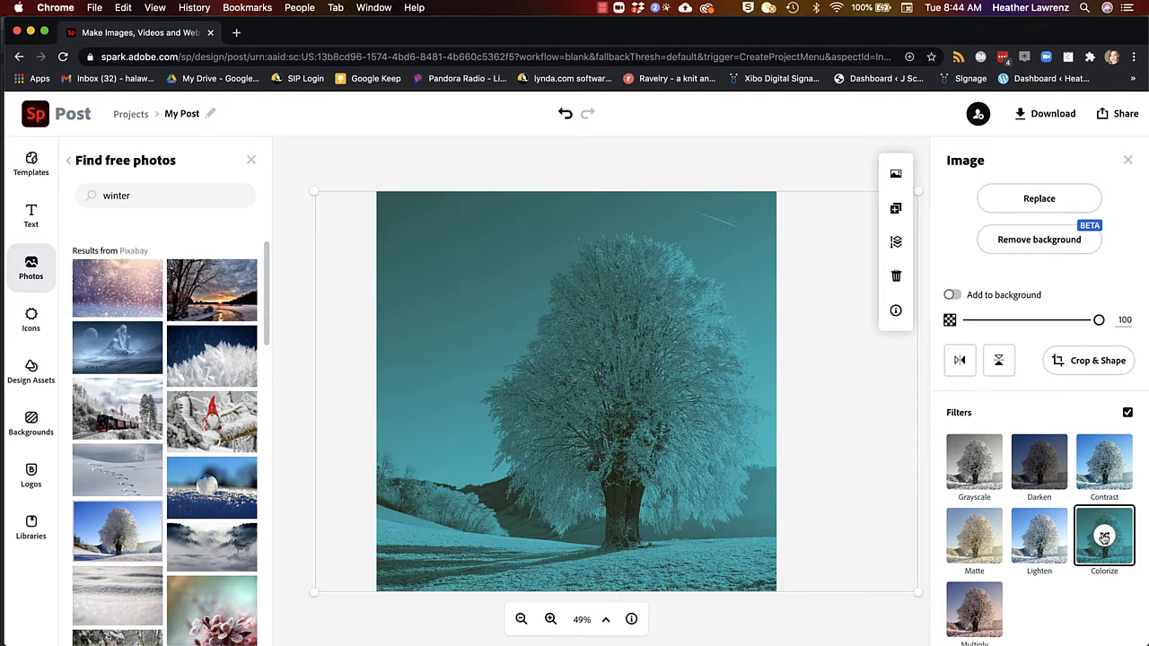
left_click(972, 611)
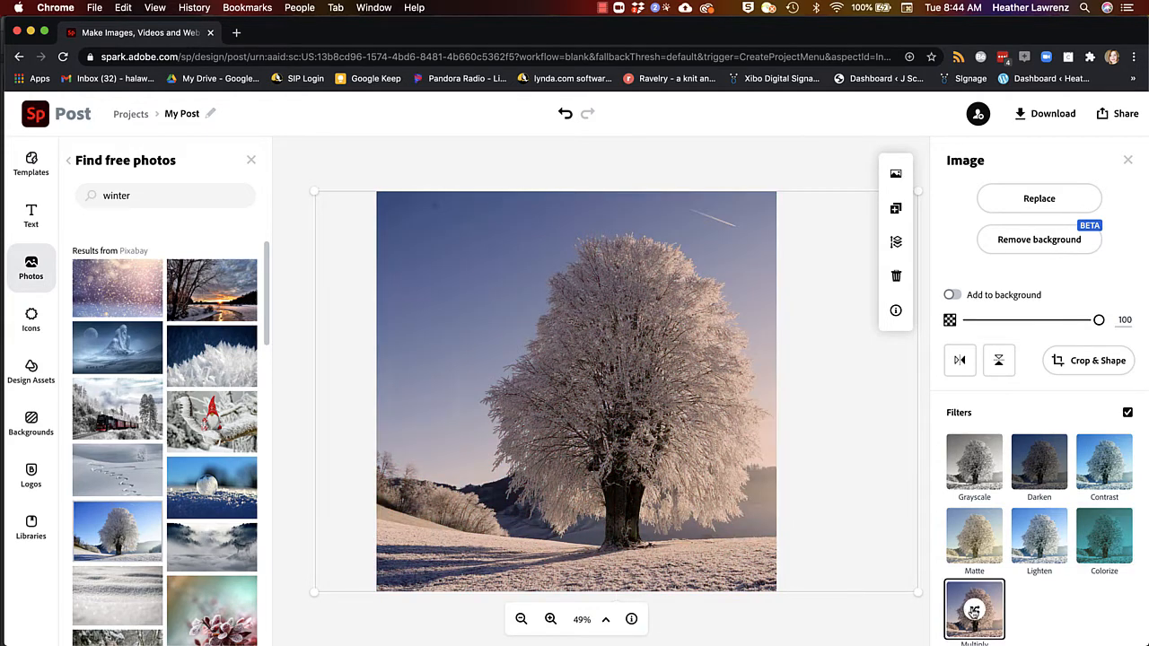
left_click(974, 611)
left_click(974, 612)
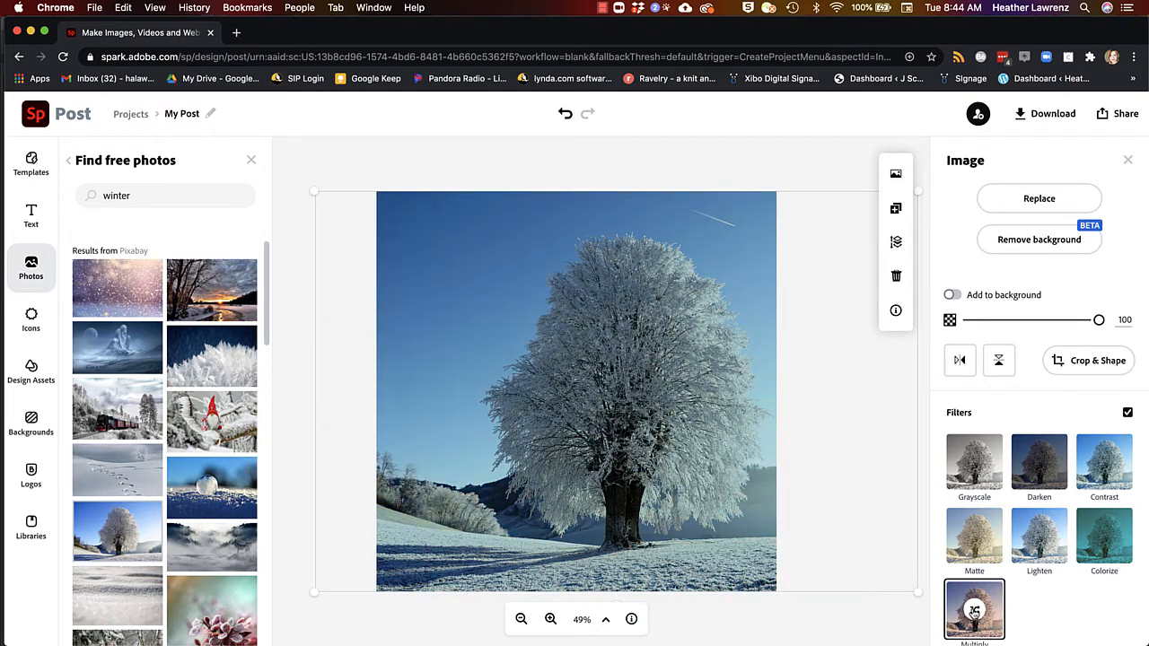
- Apply the Matte filter in its warm yellow variation and compare the photo with filters off and on again
left_click(967, 547)
left_click(975, 536)
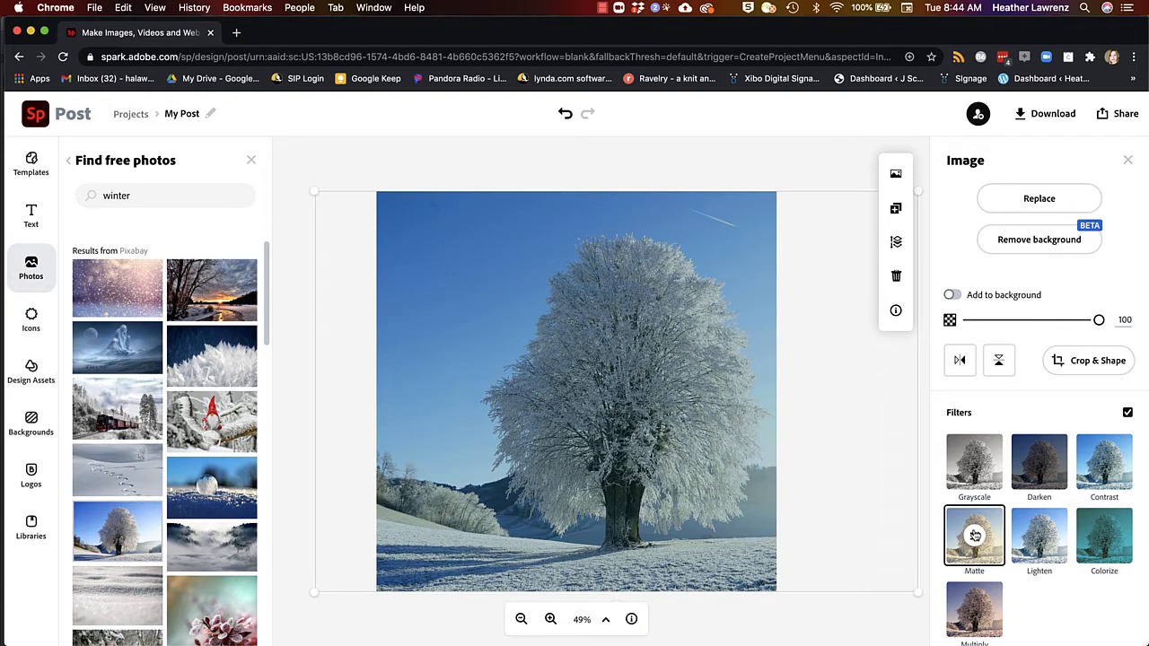
left_click(975, 536)
left_click(975, 536)
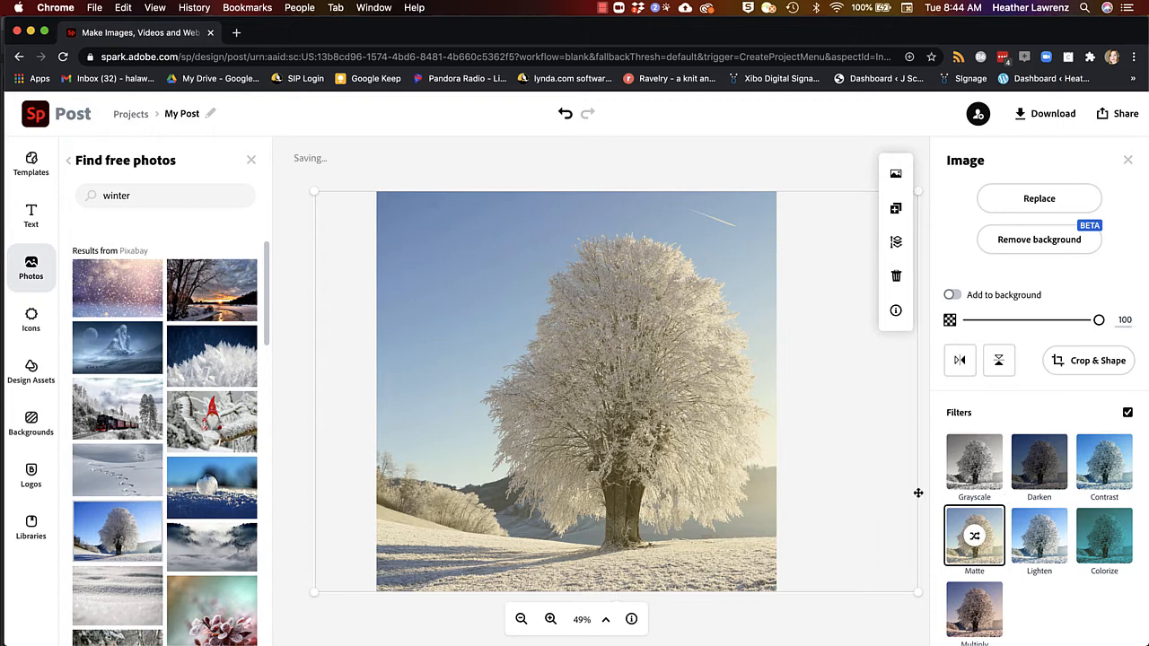
left_click(960, 413)
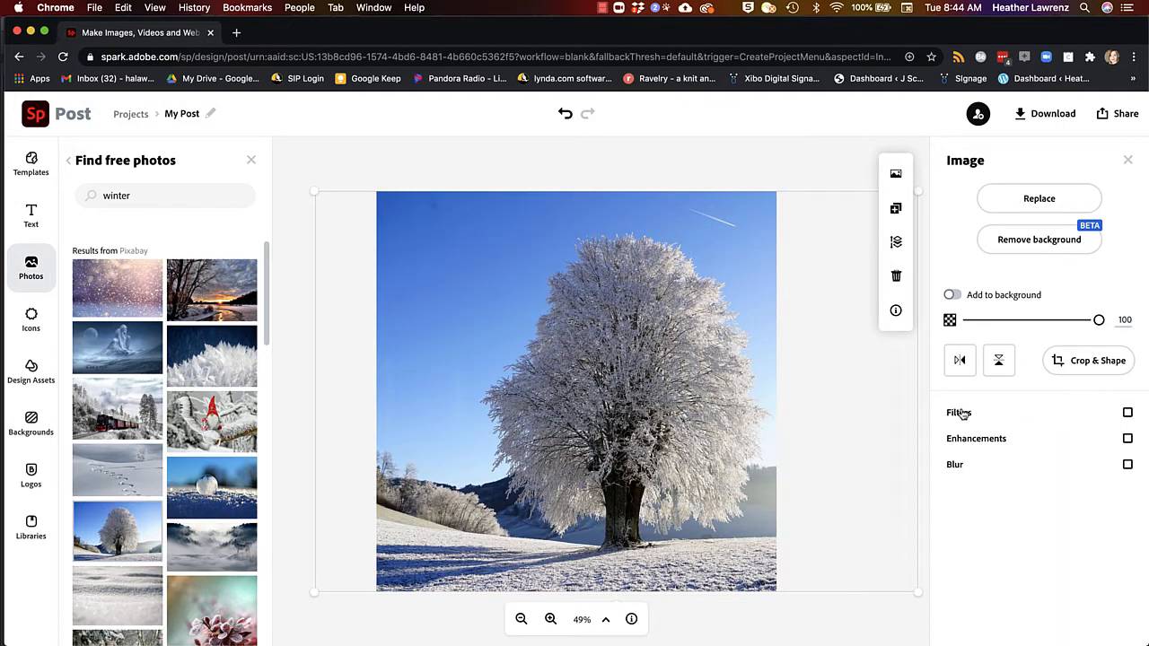
left_click(962, 413)
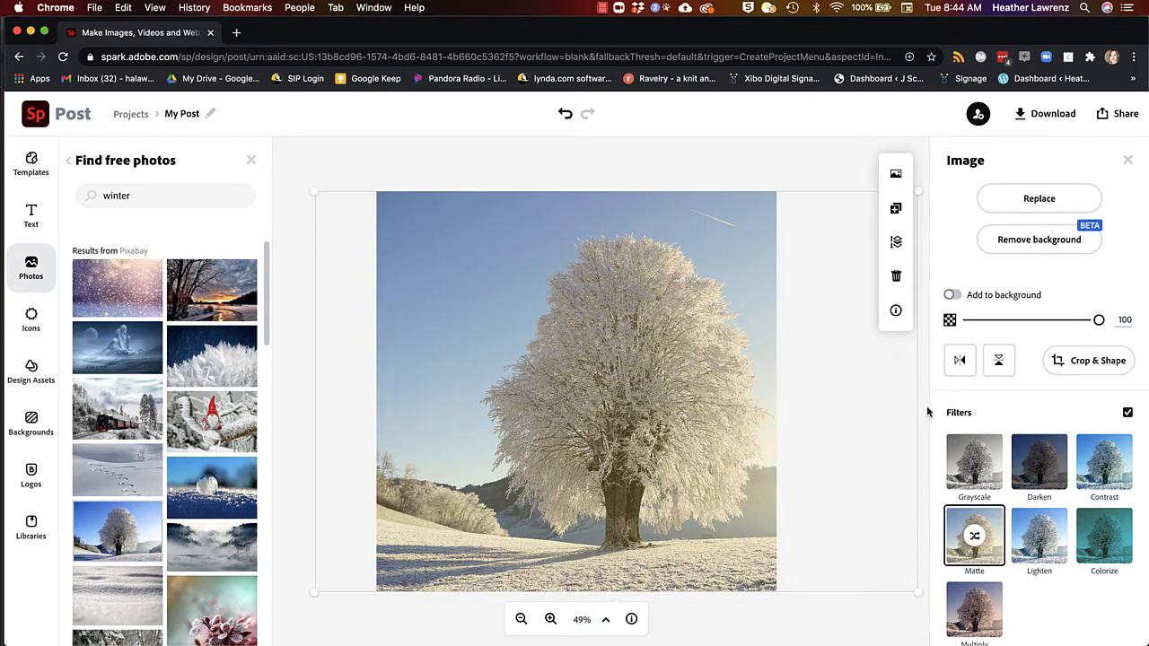
- Turn on Enhancements for the tree photo, set Contrast to 14 and Warmth to -6, and review the adjusted photo
left_click(928, 411)
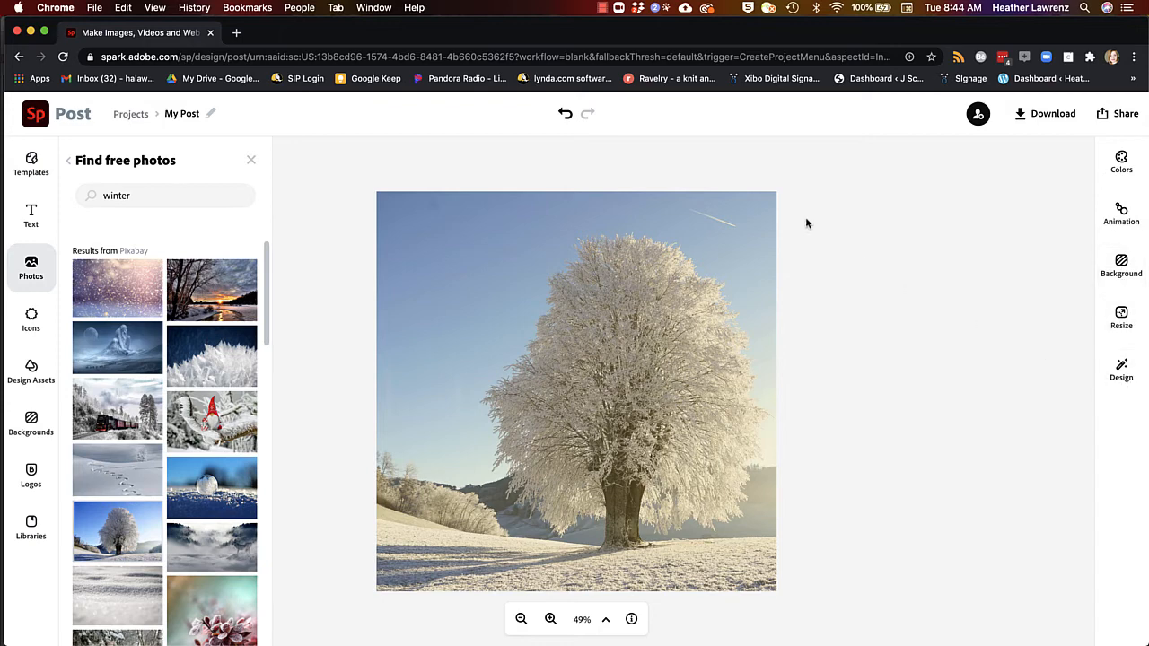
left_click(755, 254)
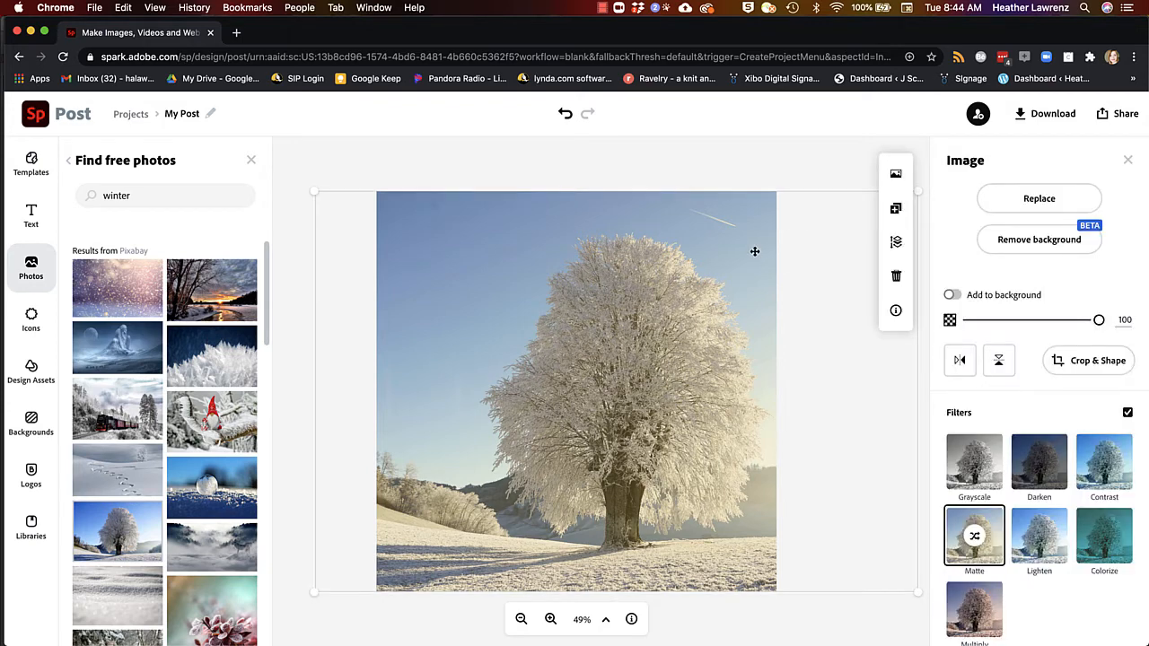
scroll(956, 357, "down", 2)
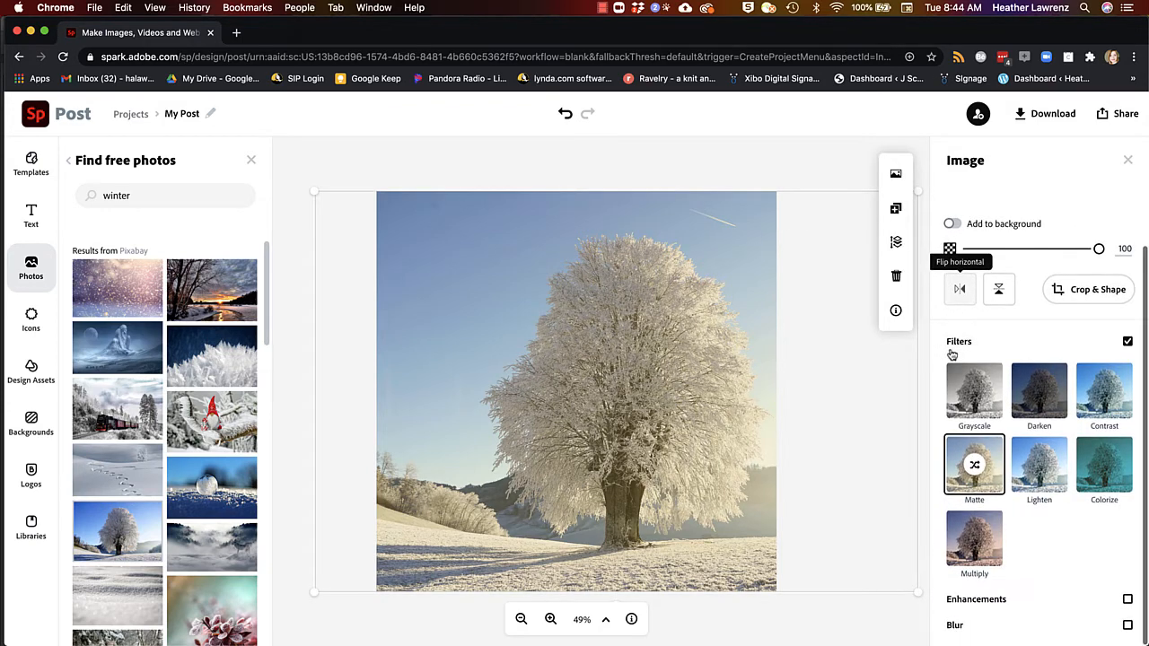
left_click(965, 601)
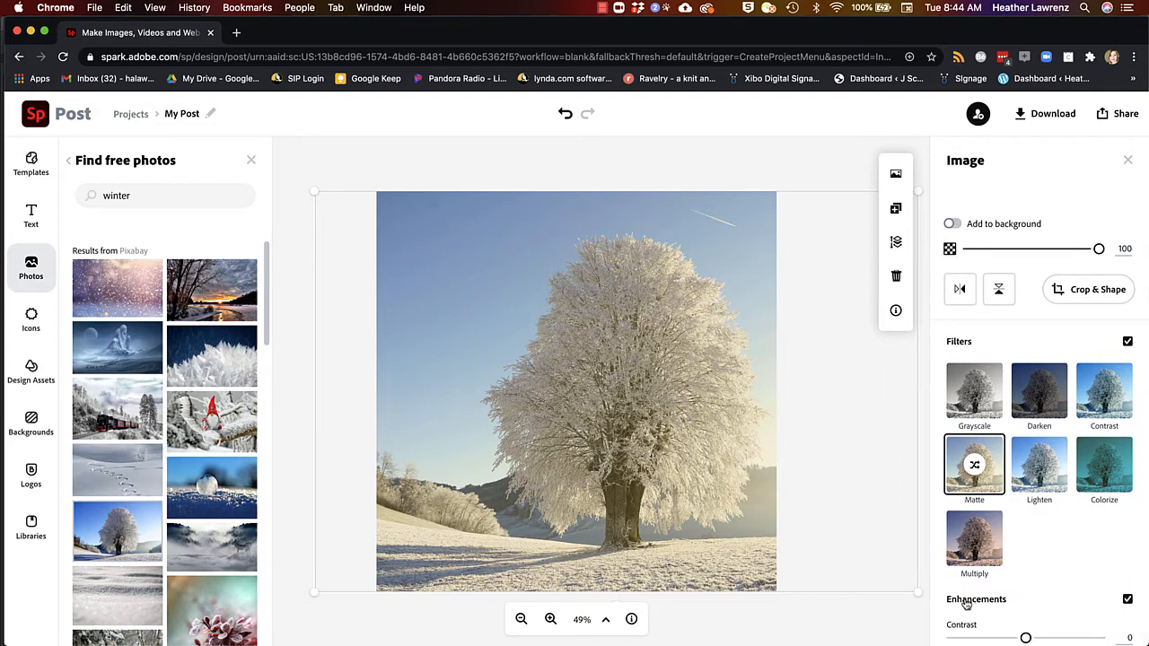
scroll(1021, 562, "down", 6)
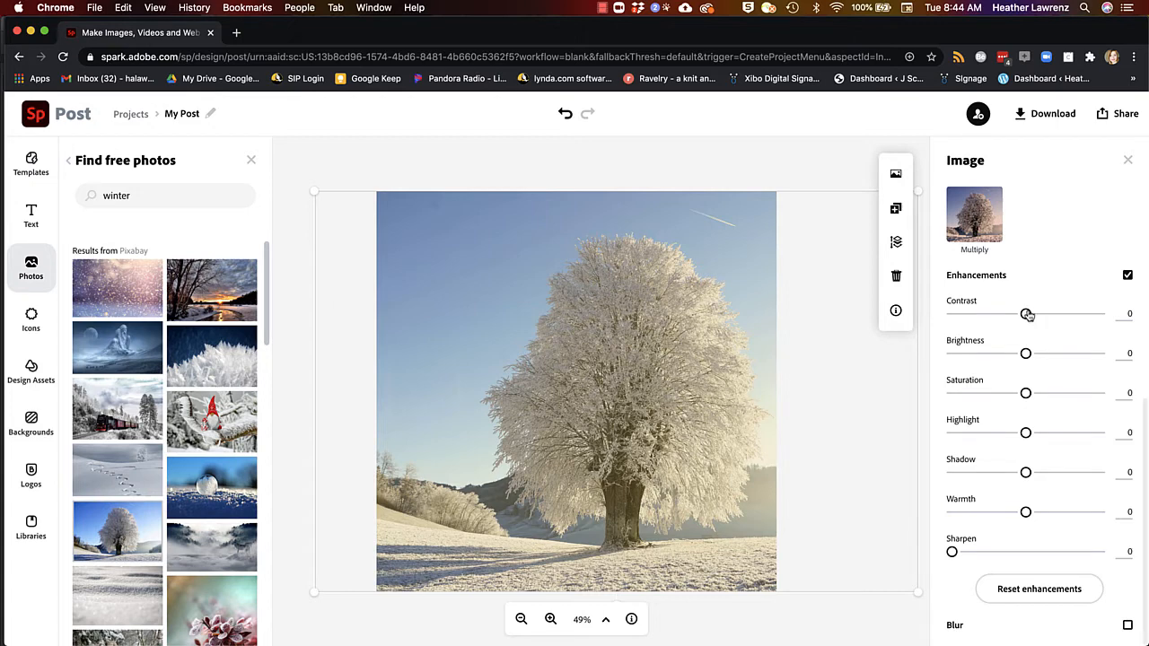
left_click_drag(1028, 315, 1037, 317)
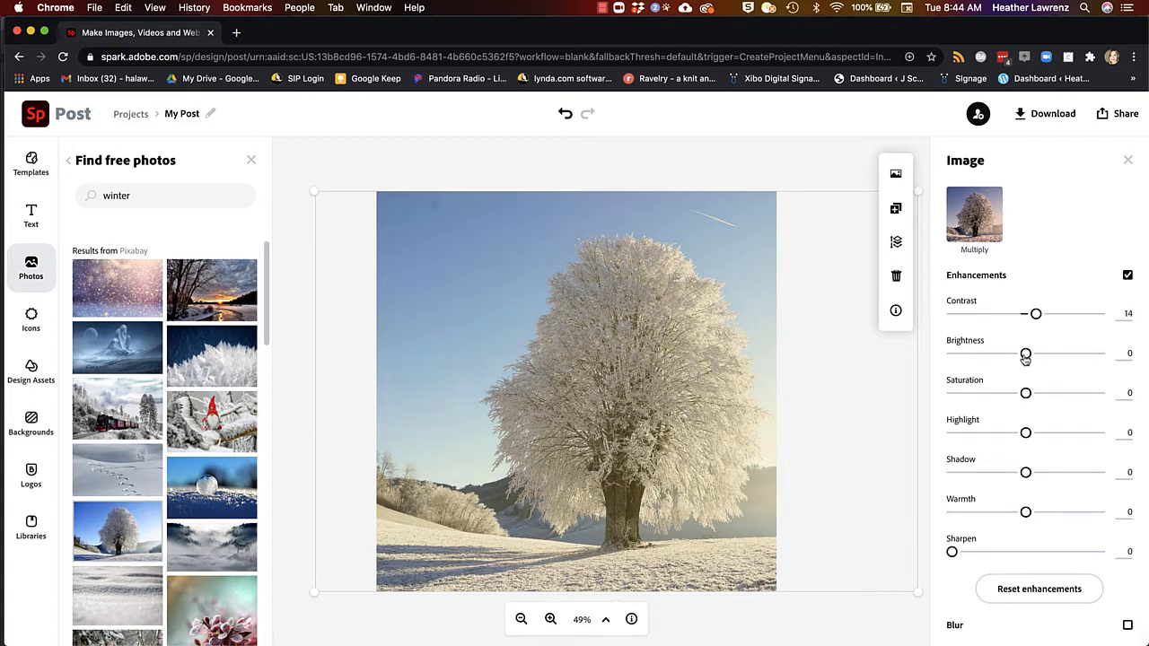
left_click_drag(1028, 512, 1022, 516)
left_click(1128, 161)
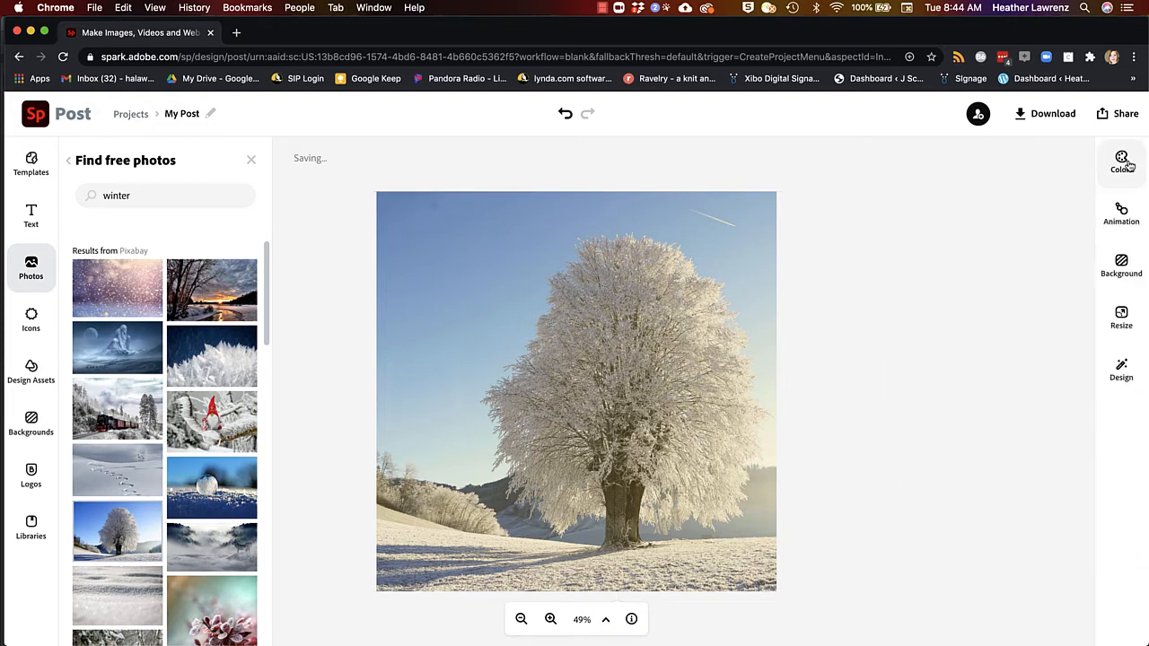
left_click(763, 235)
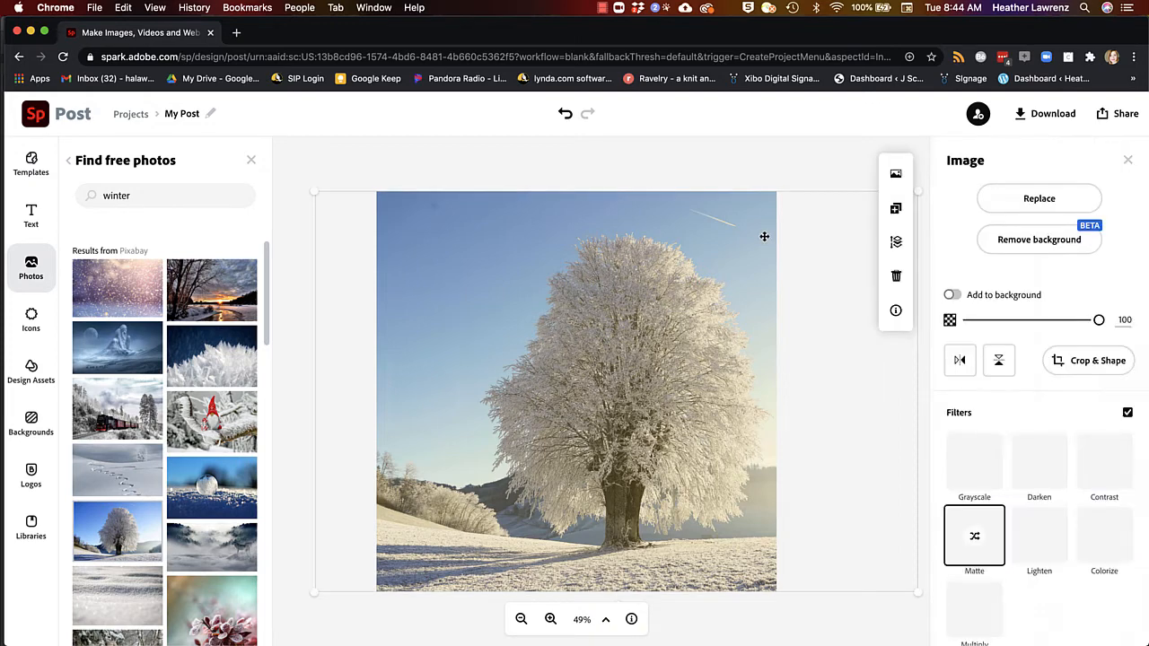
scroll(1012, 551, "down", 5)
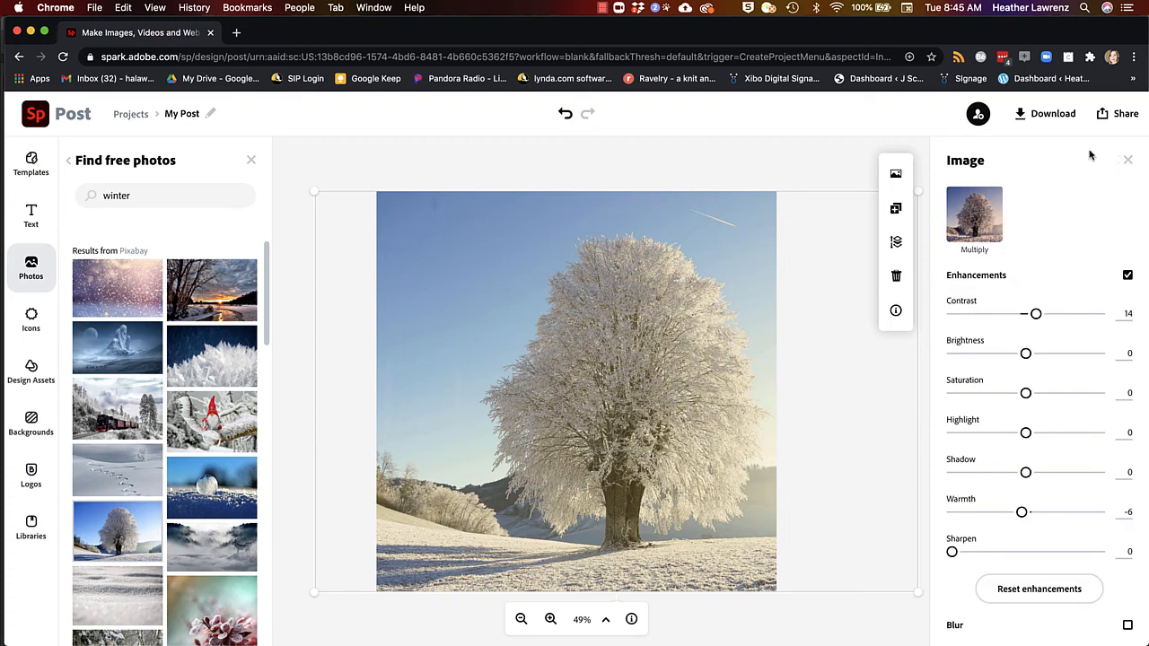
left_click(792, 164)
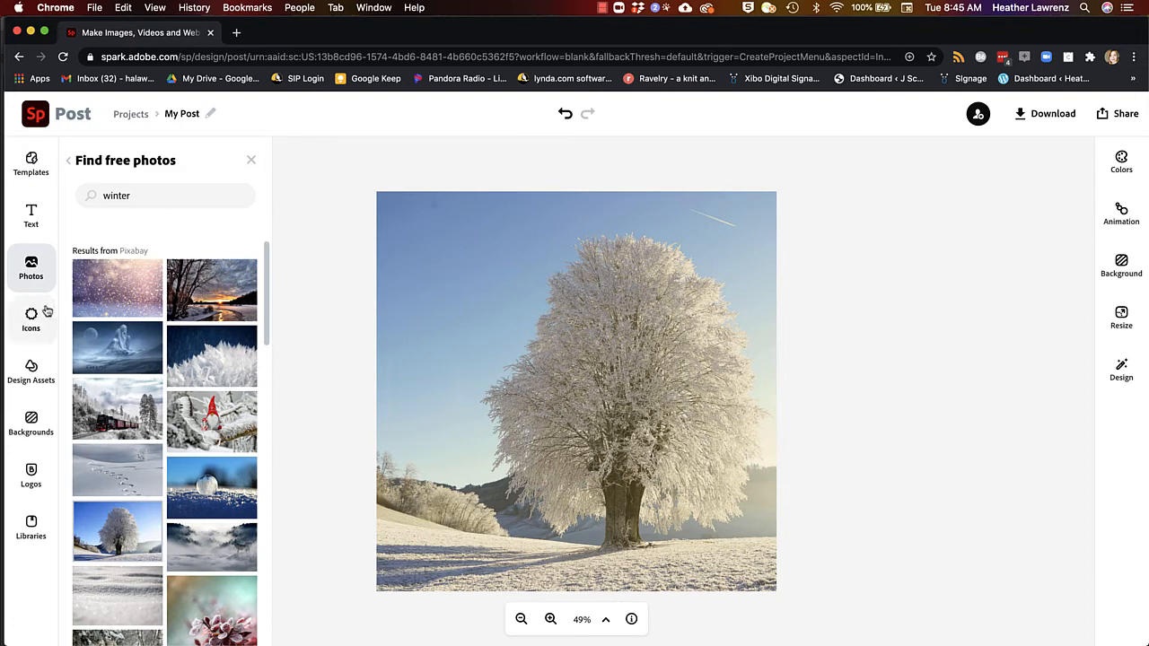
- Clear the bird search in the design asset illustrations and browse the Seasonal category
left_click(30, 368)
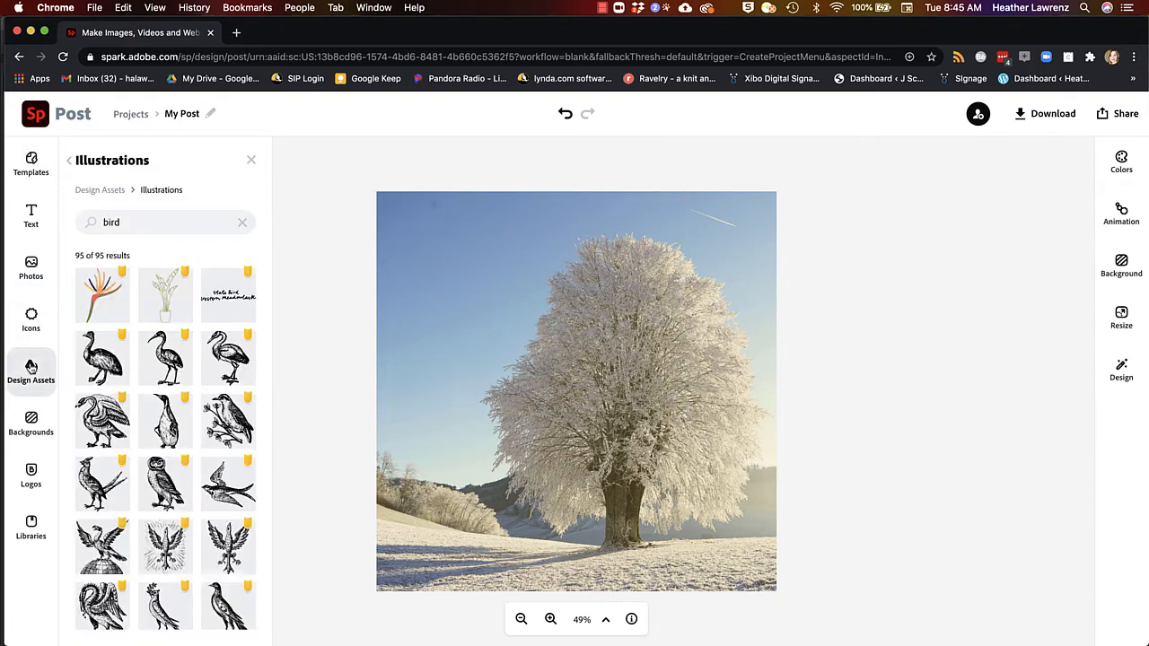
left_click(240, 223)
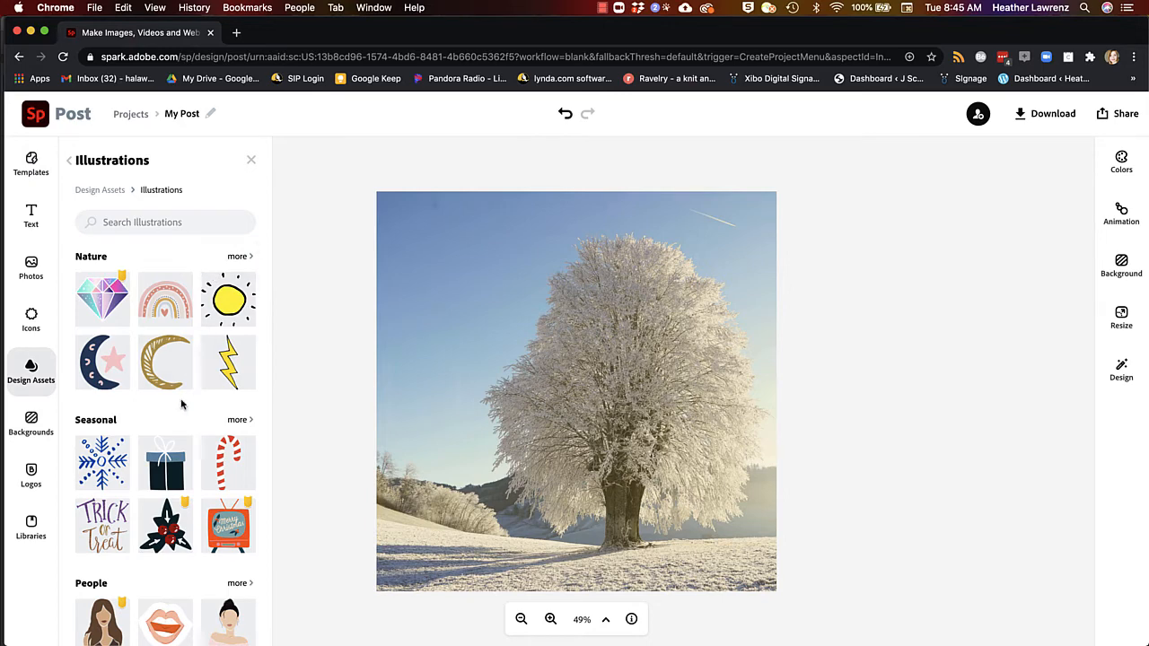
left_click(239, 421)
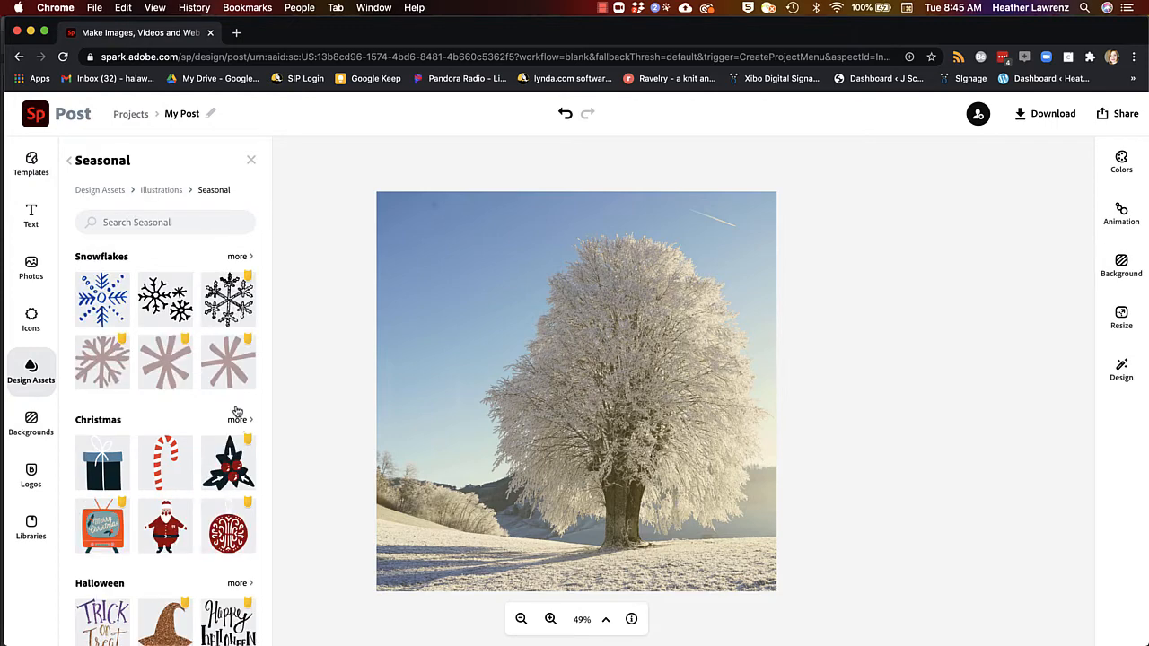
scroll(175, 312, "down", 2)
scroll(175, 312, "down", 3)
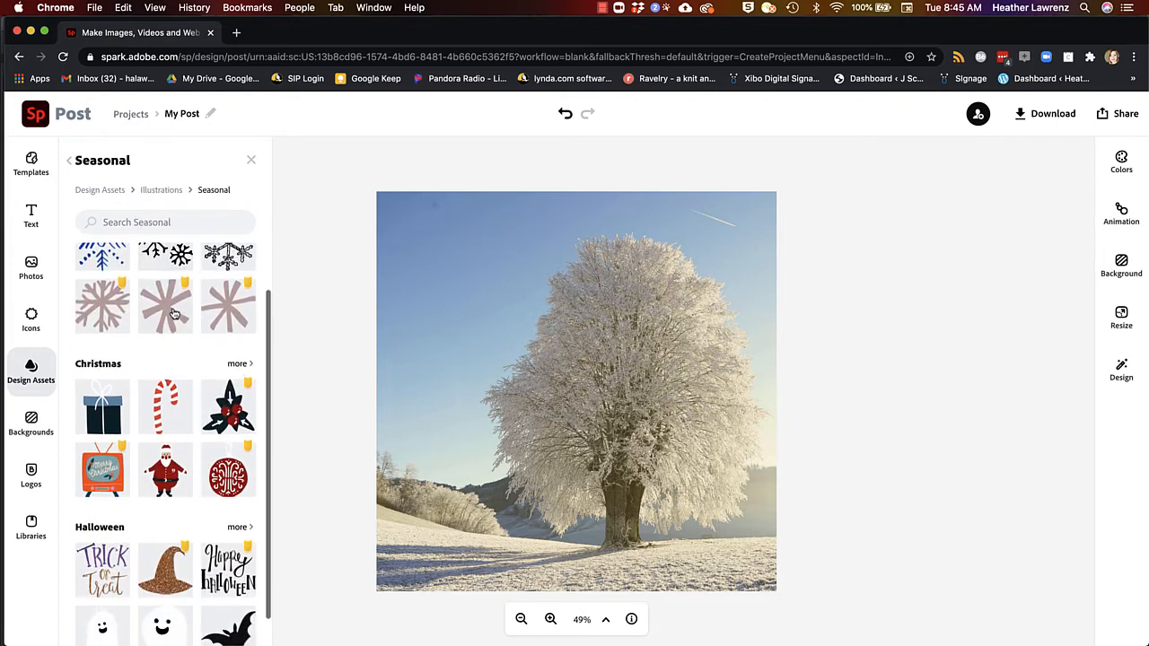
scroll(174, 312, "up", 4)
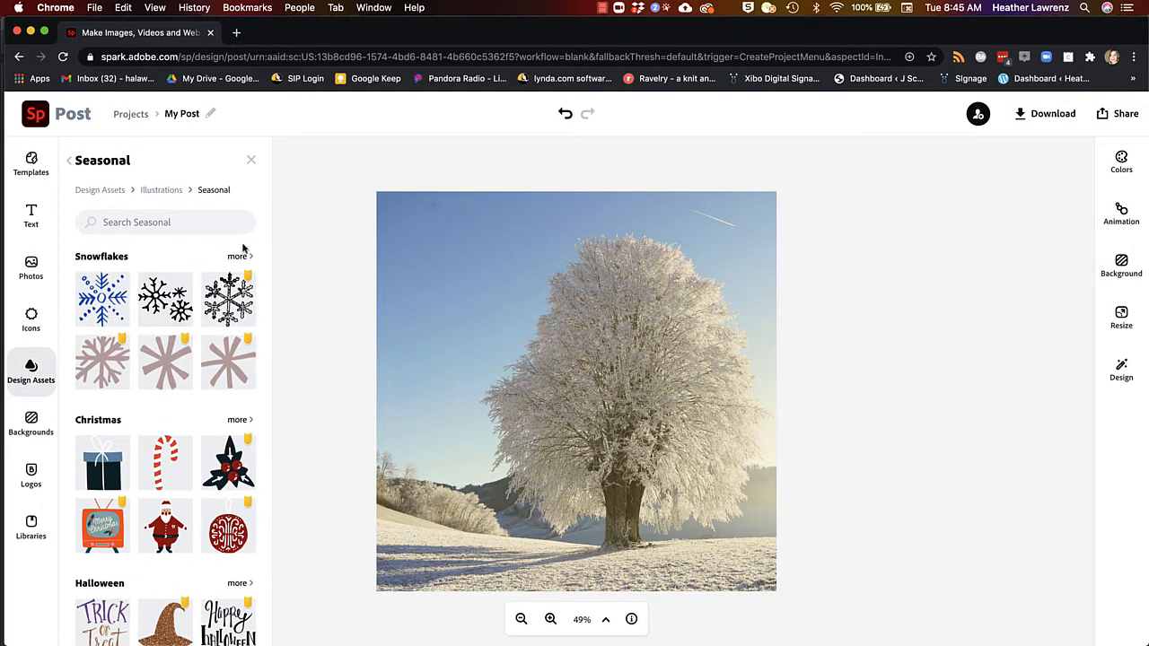
- Look through the Christmas illustrations, including the snowmen, Santa hats and ornaments
left_click(238, 419)
scroll(241, 422, "down", 3)
scroll(241, 422, "down", 10)
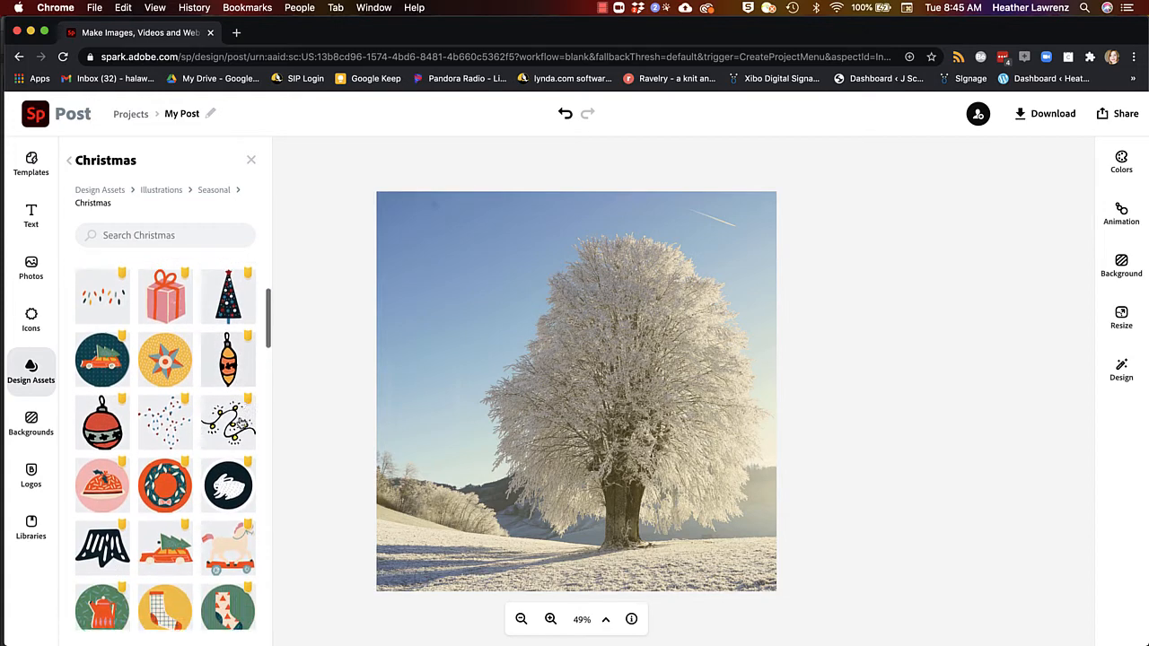
scroll(241, 422, "down", 10)
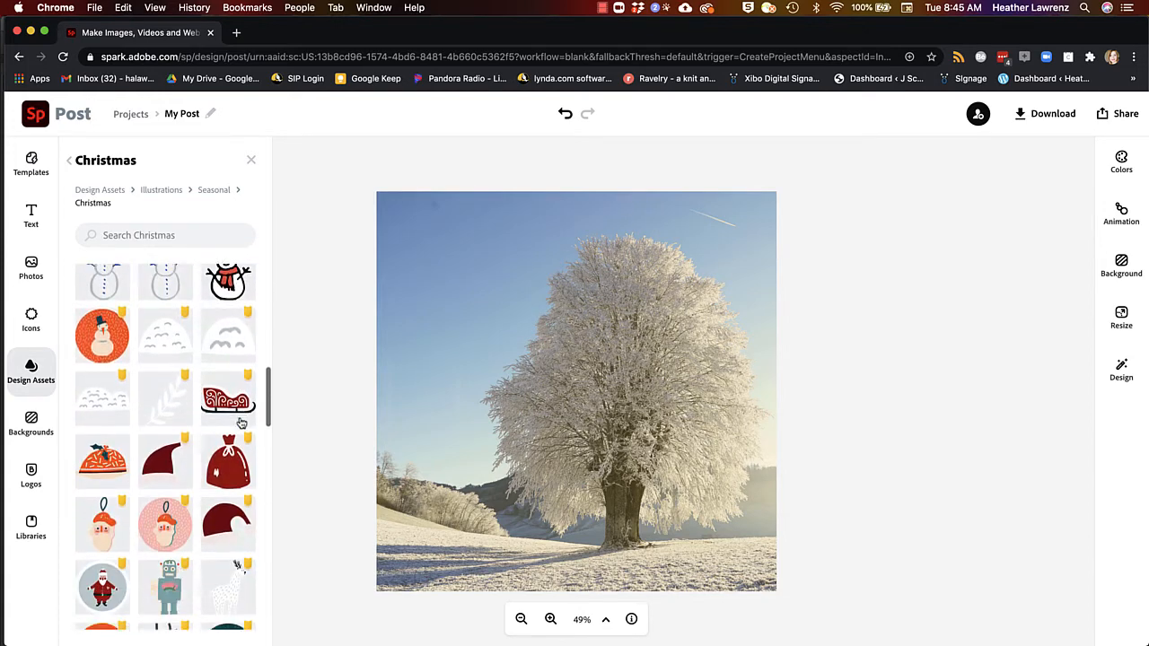
scroll(241, 422, "down", 5)
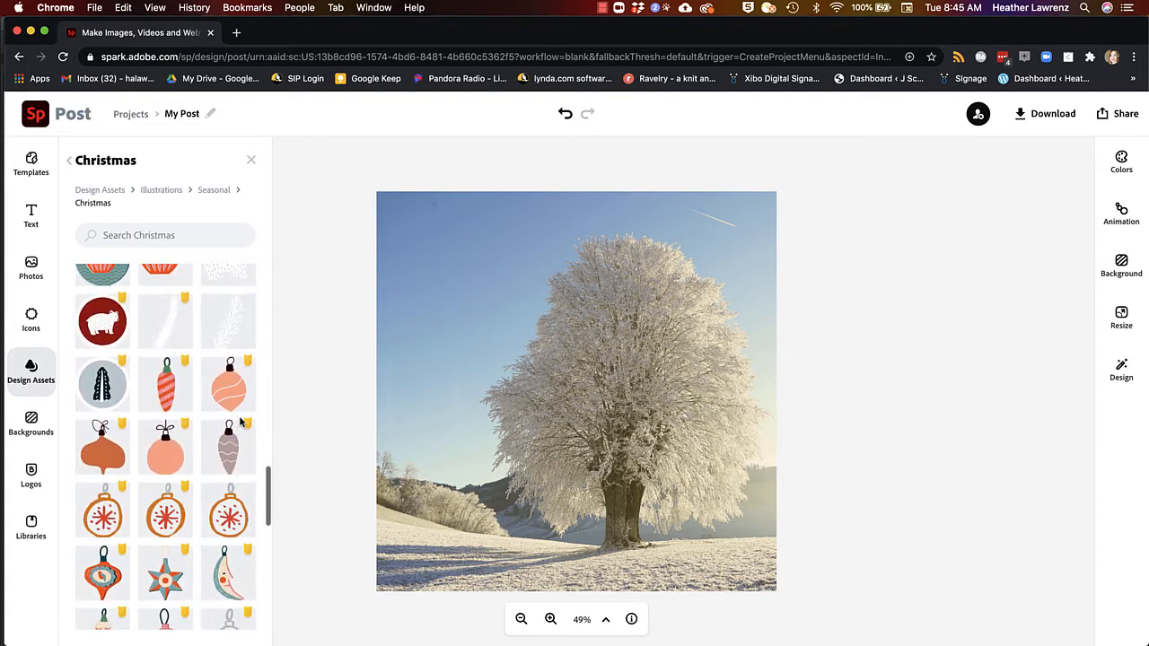
scroll(240, 422, "down", 8)
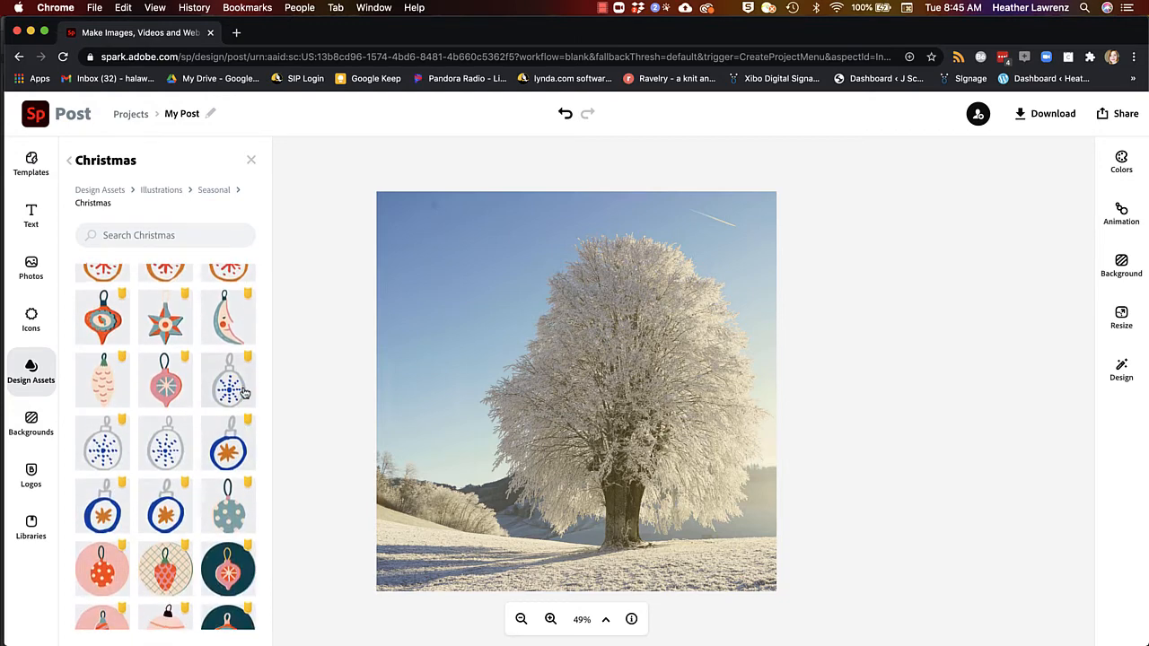
scroll(243, 392, "up", 20)
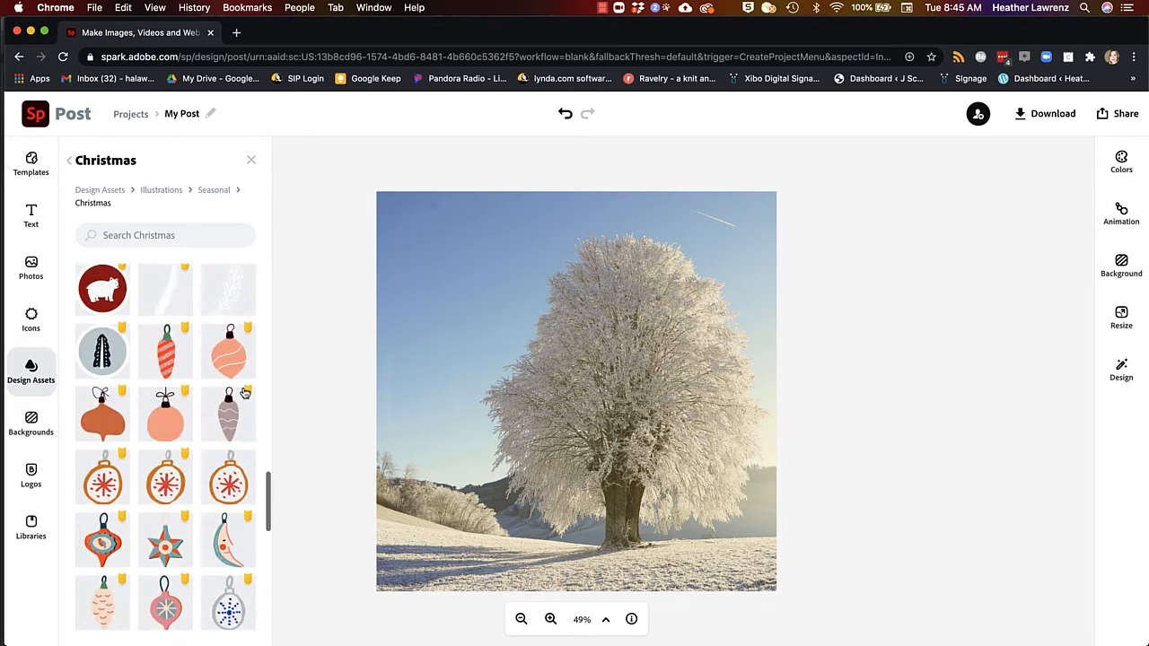
- Add the branched mauve snowflake from the Seasonal illustrations and place it over the snow left of the tree trunk
left_click(213, 190)
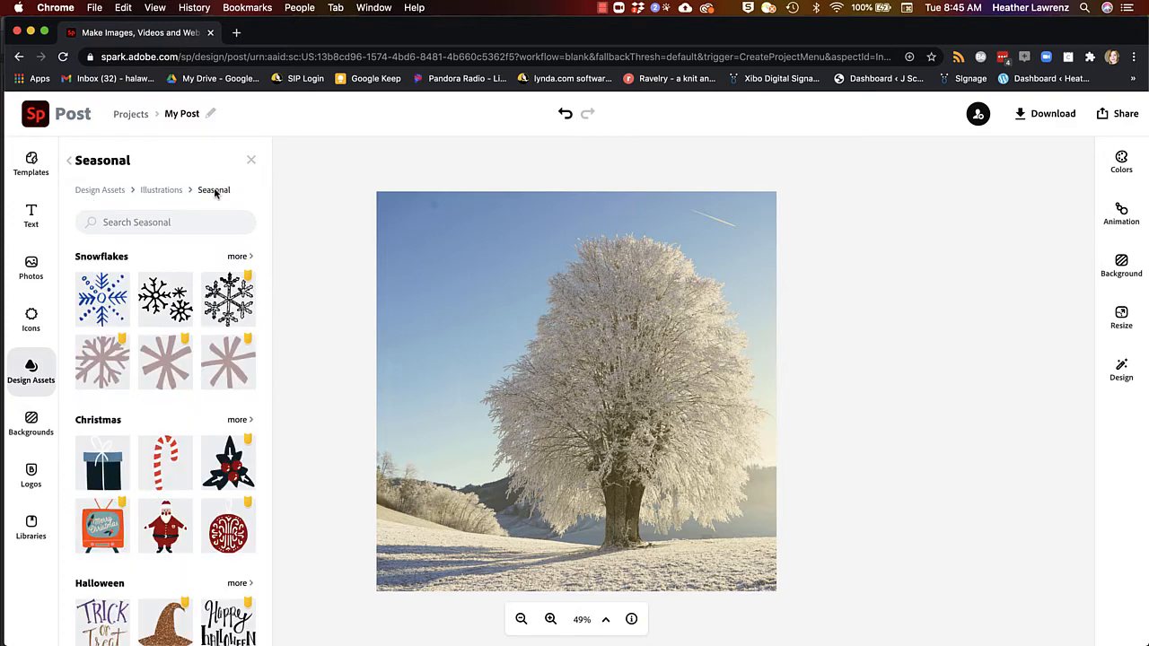
left_click(92, 362)
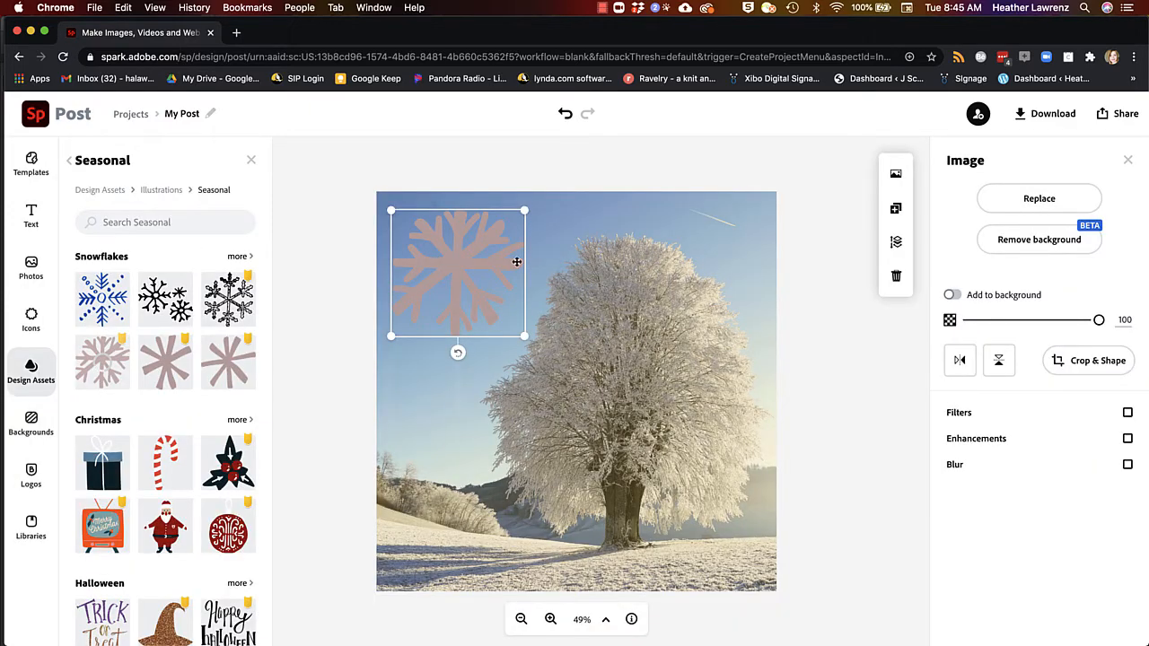
left_click_drag(475, 254, 477, 480)
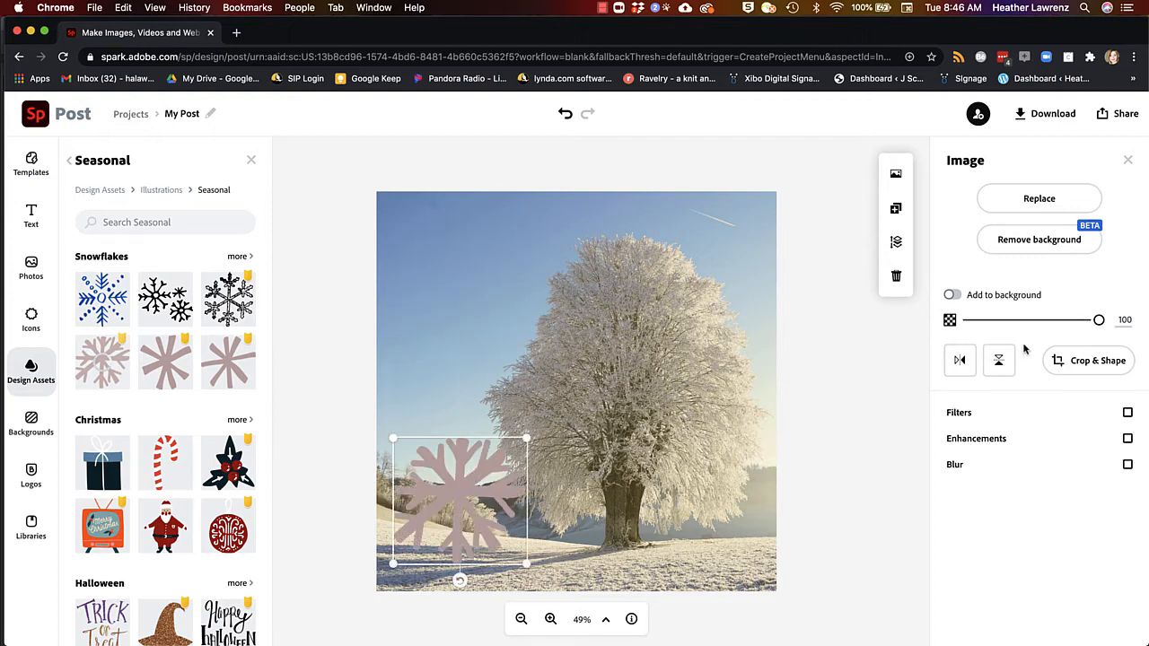
- Turn on filters for the snowflake and cycle through the Colorize variations, settling on teal
left_click(957, 413)
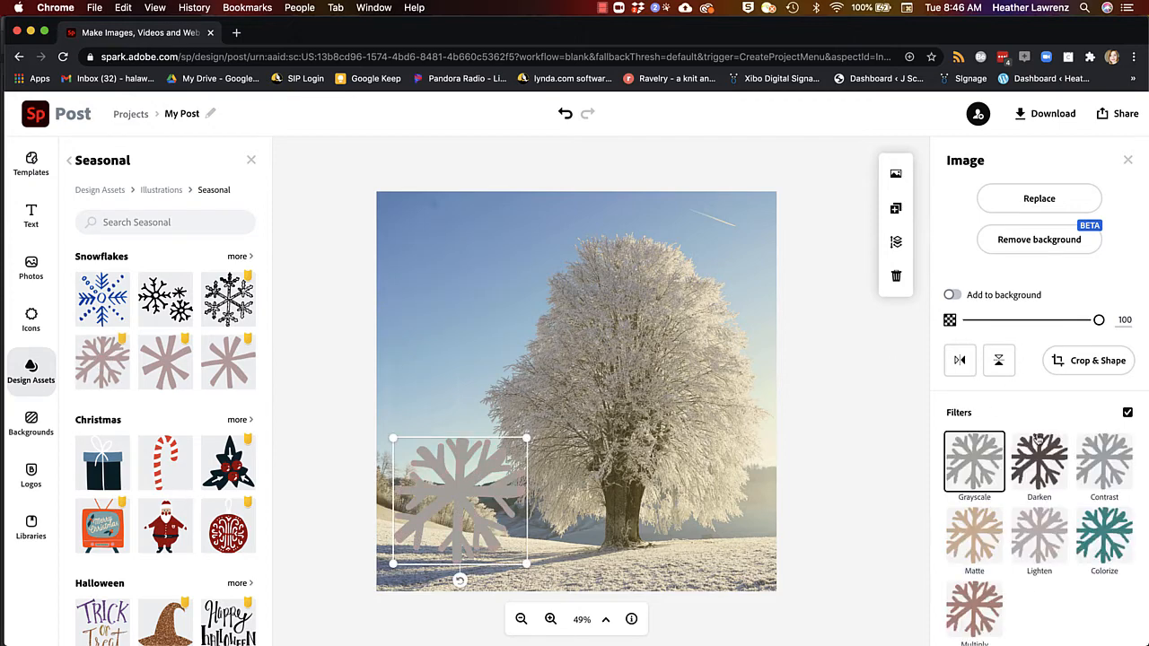
left_click(1108, 533)
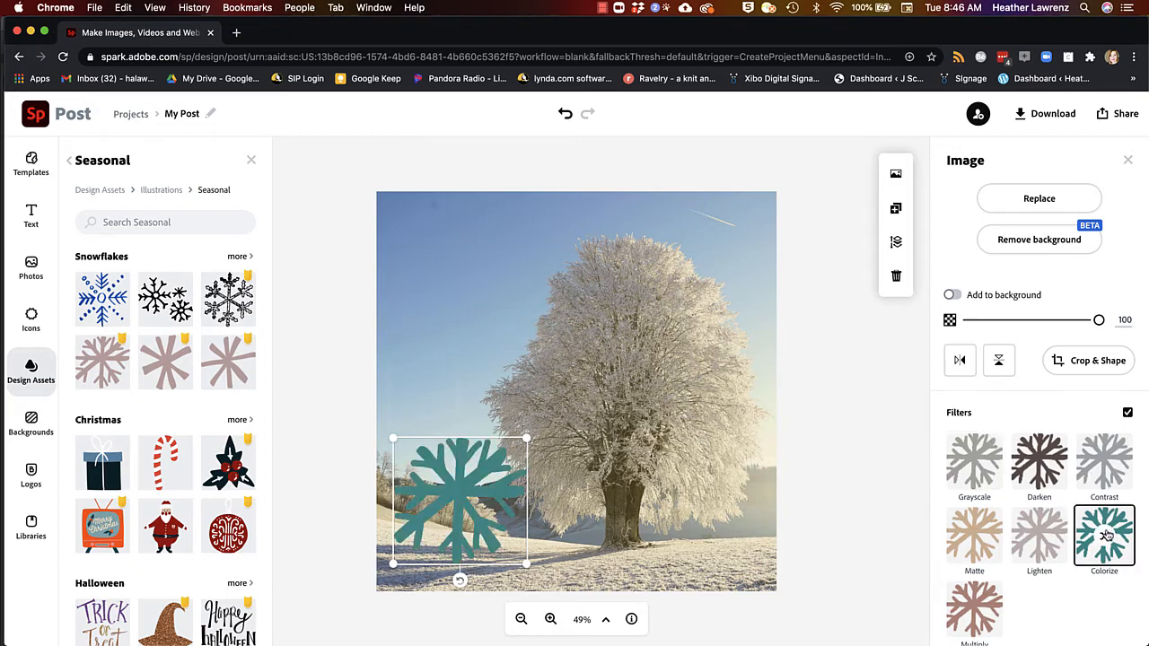
left_click(1107, 536)
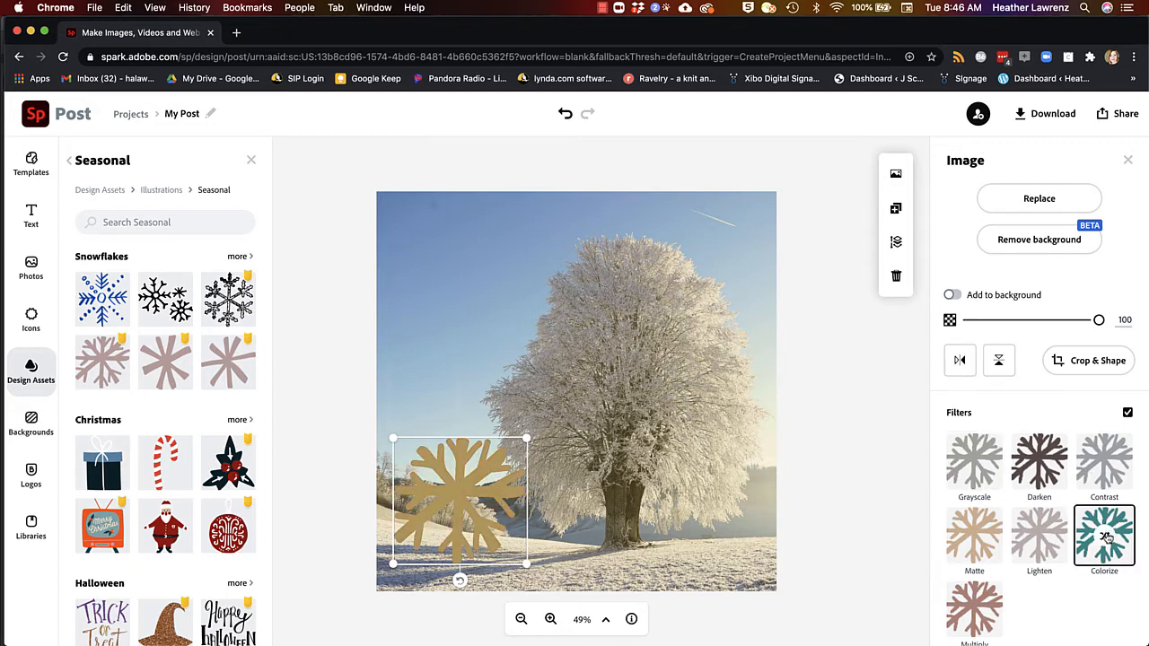
left_click(1107, 537)
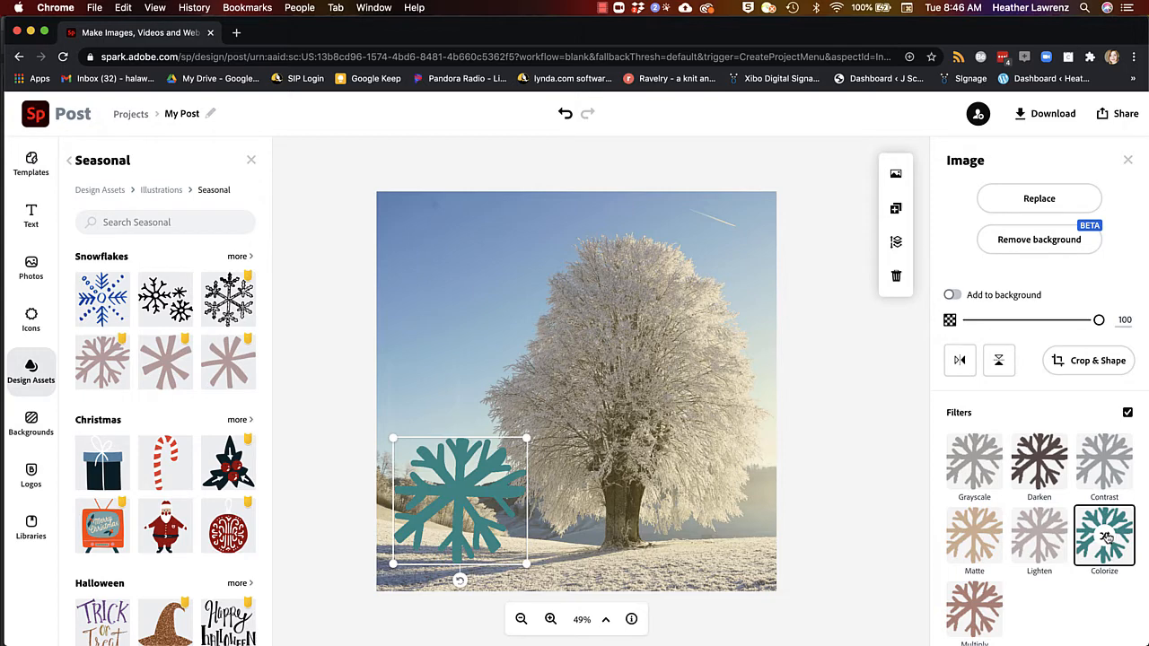
left_click(1107, 536)
left_click(1107, 536)
- Shrink the teal snowflake to about half its size and move it into the sky at the photo's upper-right corner
left_click_drag(525, 439, 450, 496)
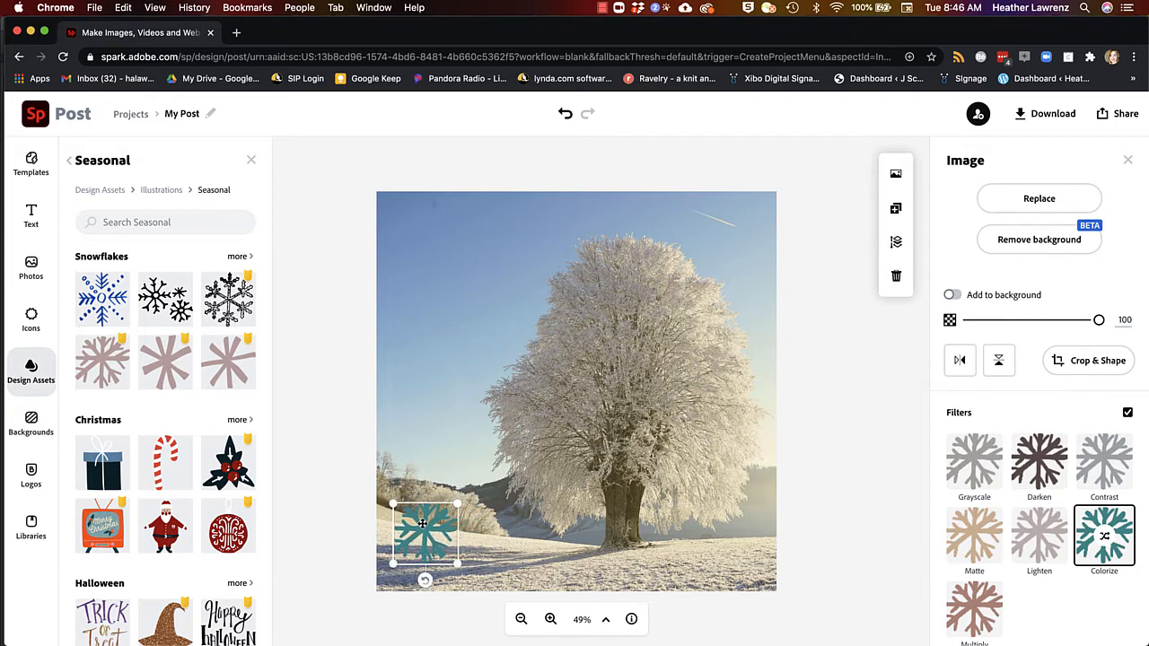
left_click_drag(424, 537, 657, 291)
left_click_drag(688, 253, 731, 236)
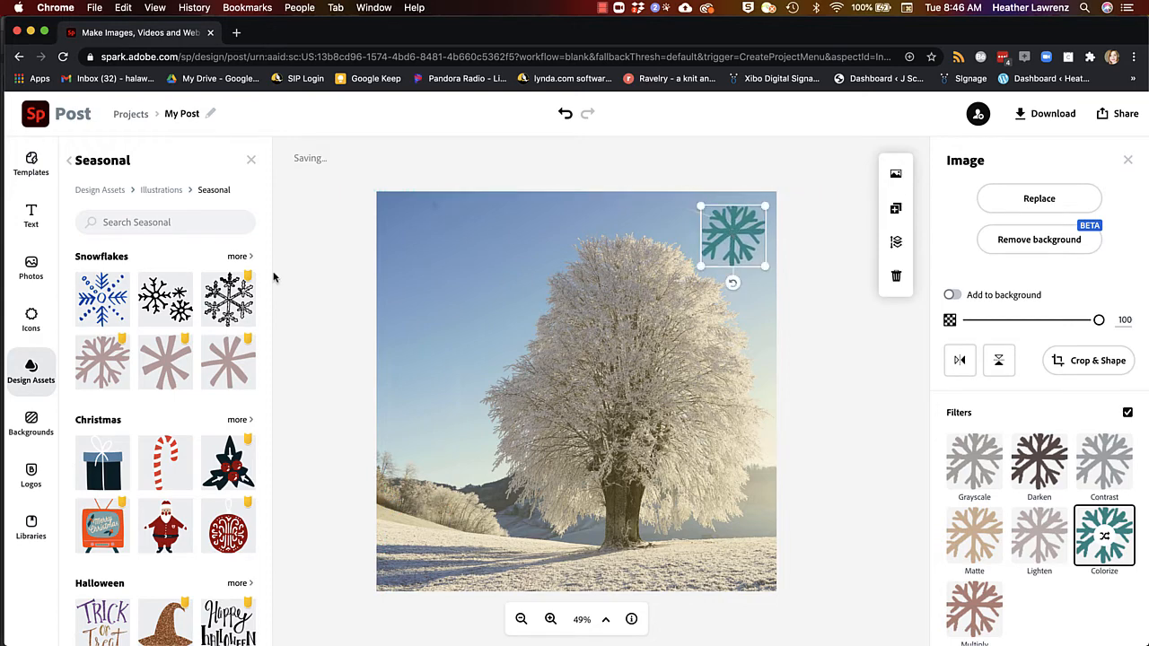
- Browse the full Snowflakes collection and add the pale grey dotted snowflake to the design
scroll(179, 415, "down", 2)
scroll(178, 415, "up", 2)
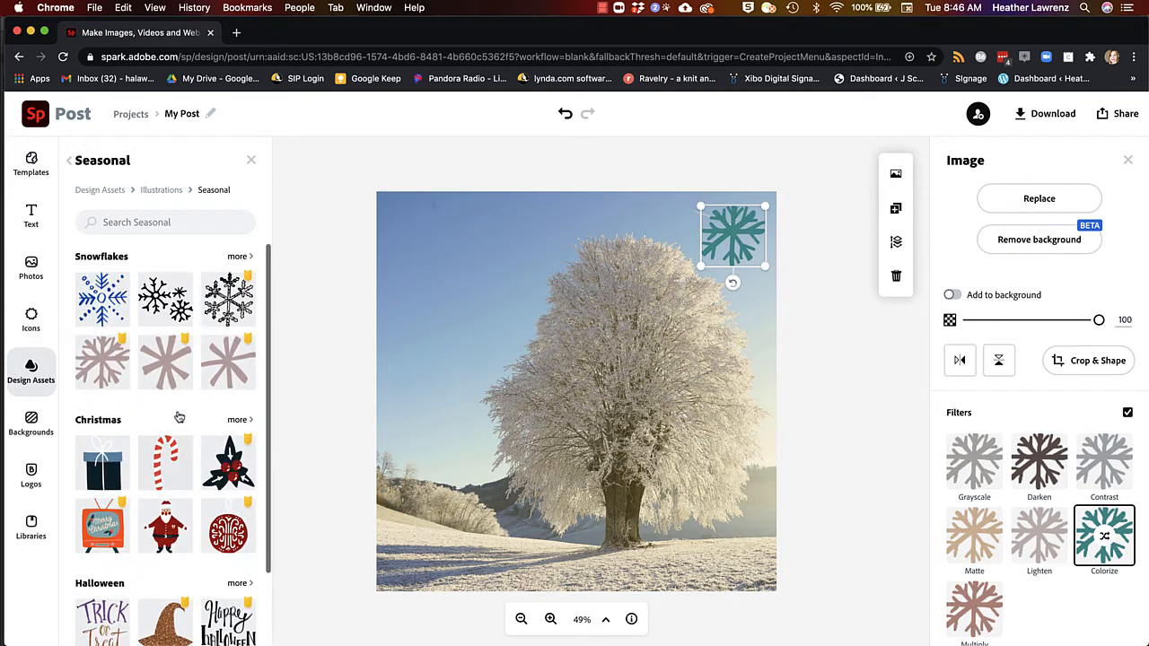
left_click(236, 256)
scroll(180, 426, "down", 8)
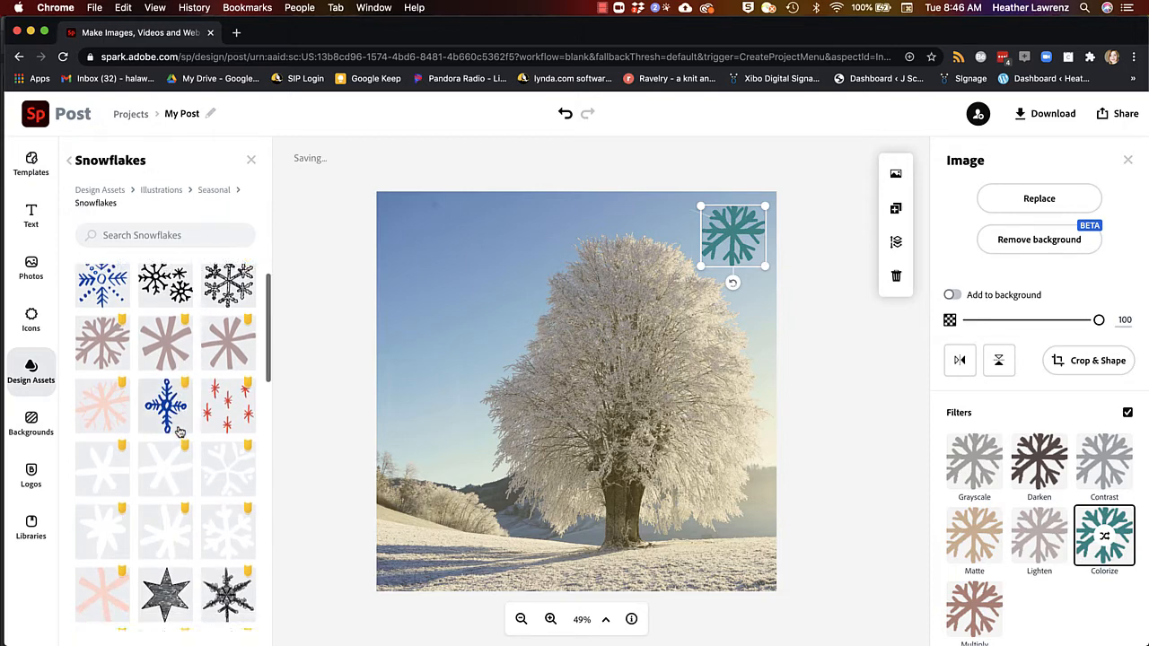
scroll(179, 433, "down", 7)
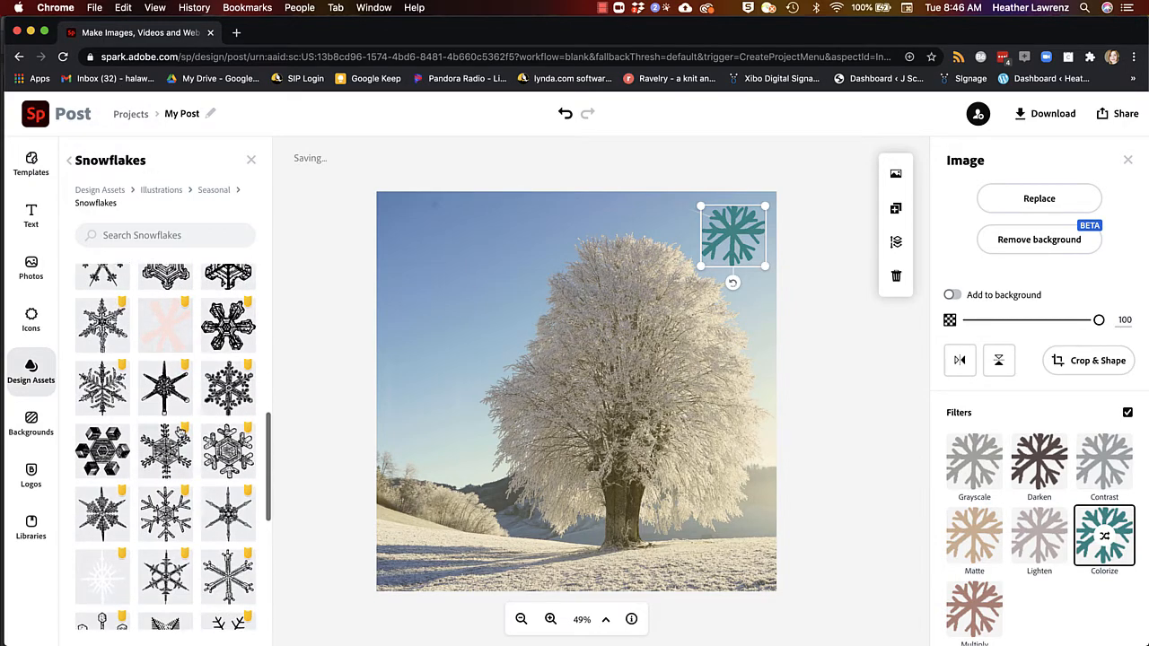
scroll(180, 433, "down", 2)
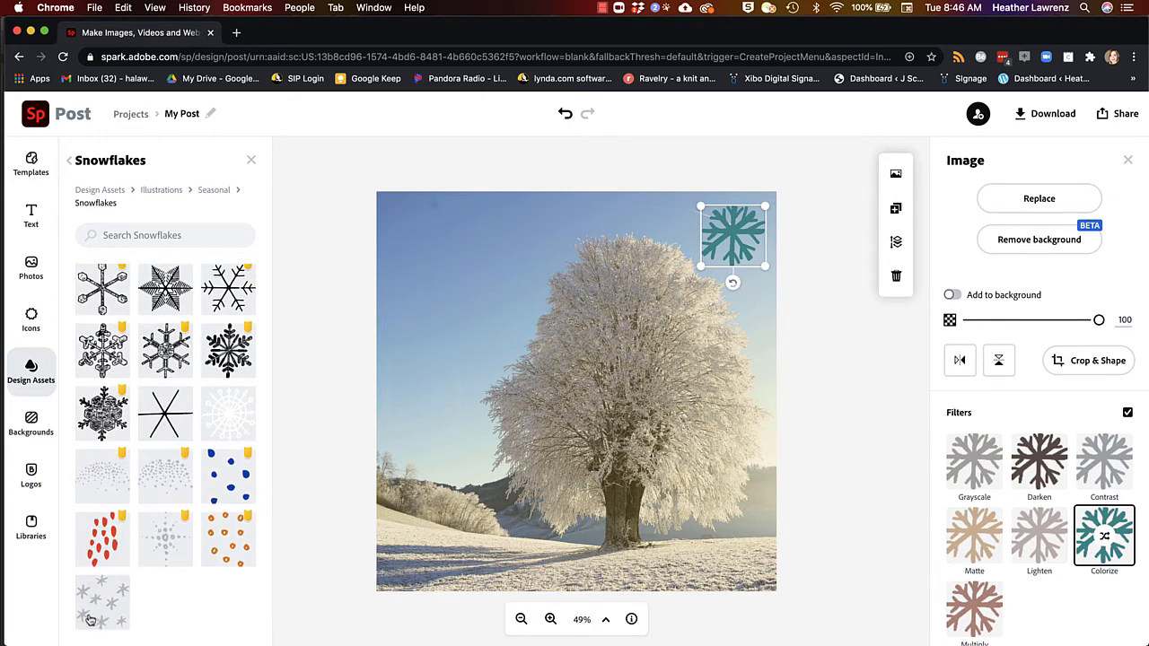
left_click(163, 541)
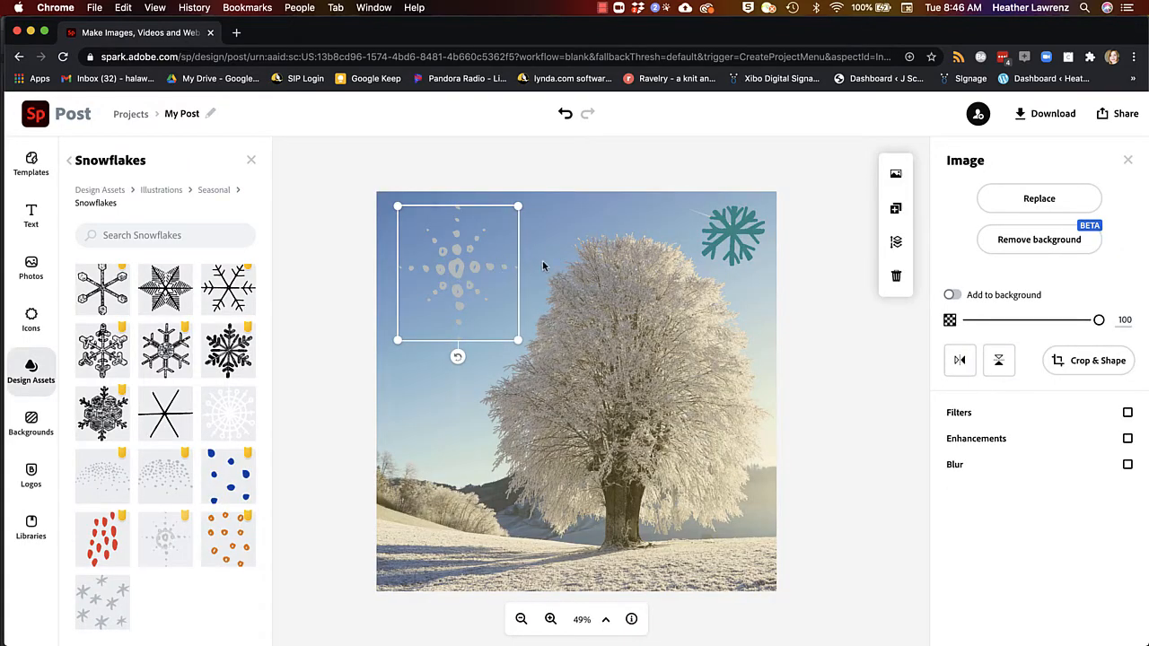
- Delete the teal snowflake from the sky at the photo's upper-right corner
left_click(732, 227)
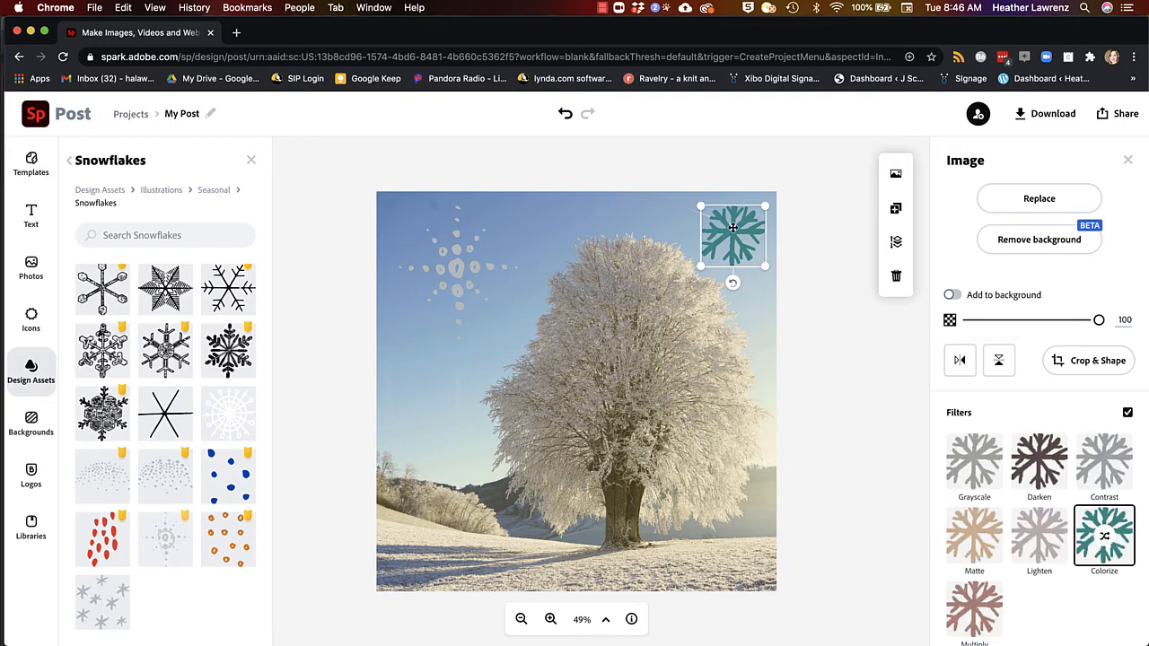
key("Delete")
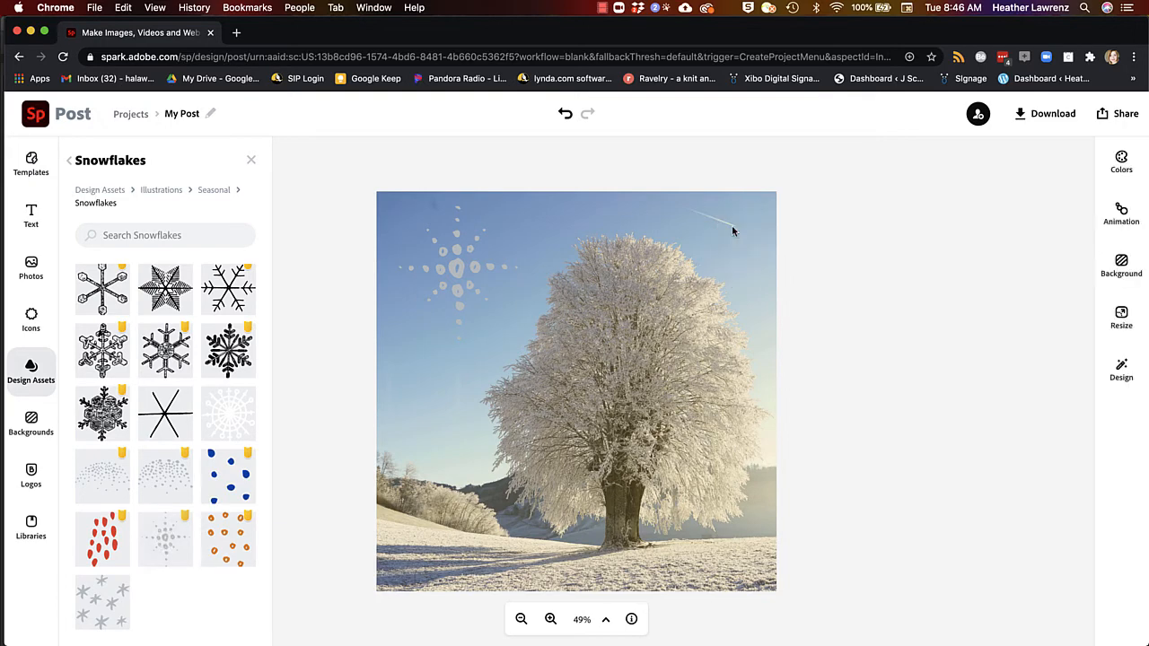
left_click(466, 270)
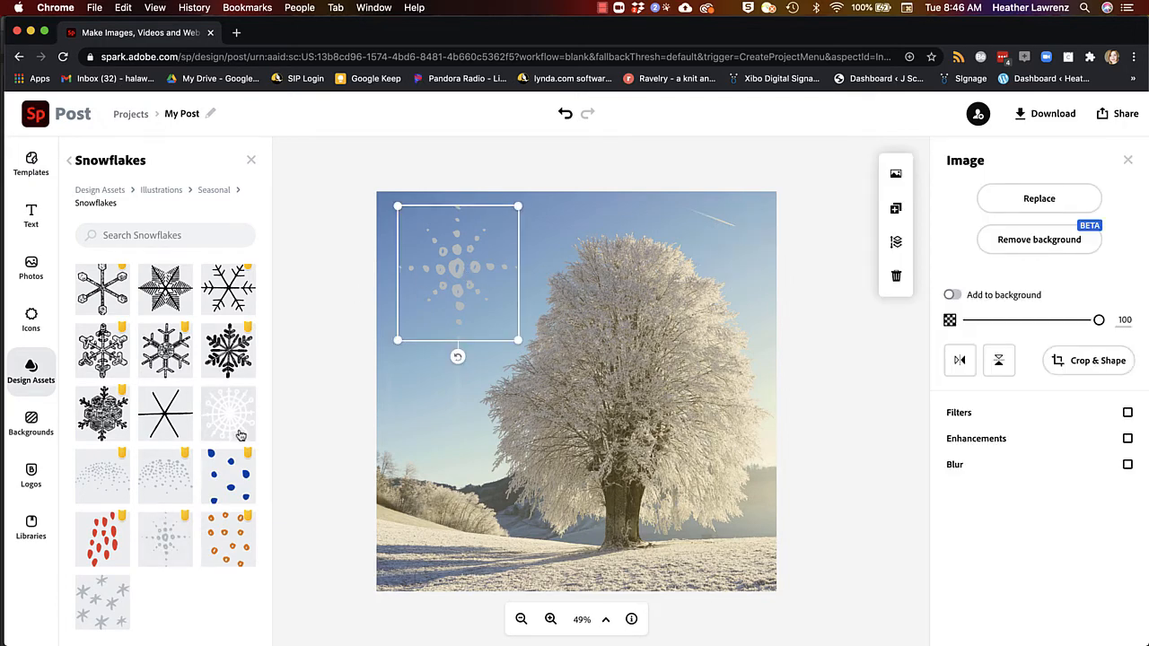
- Add the pale grey scattered-dots illustration over the treetop and try the Grayscale, Multiply, Matte and Lighten filters on it
left_click(163, 476)
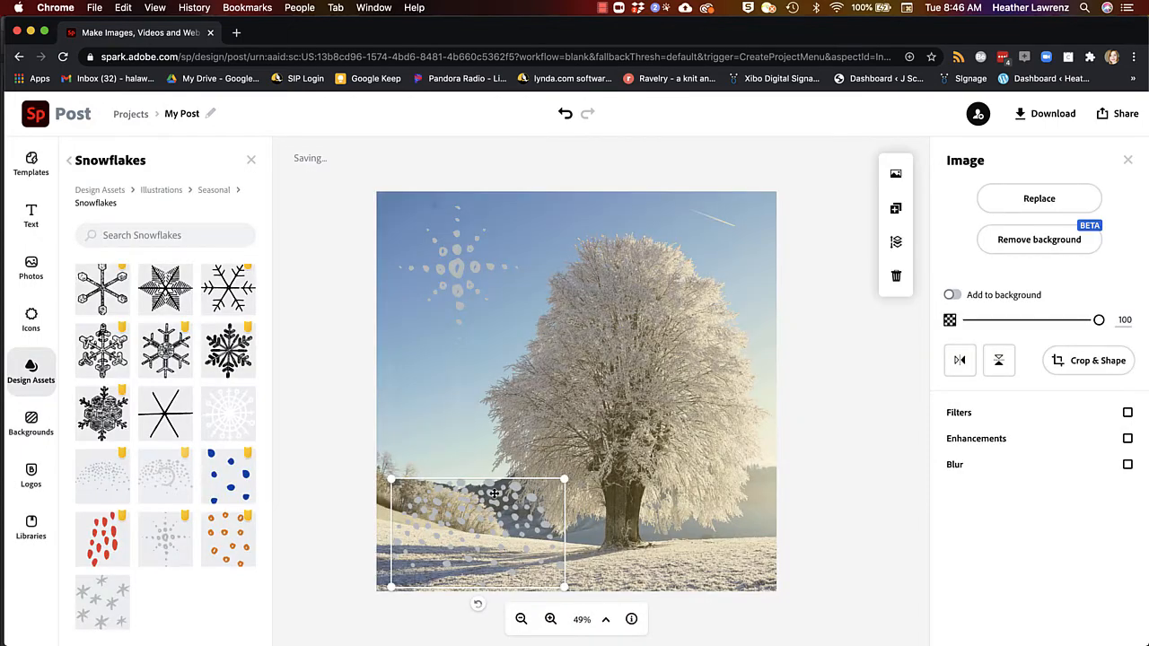
left_click_drag(499, 503, 689, 210)
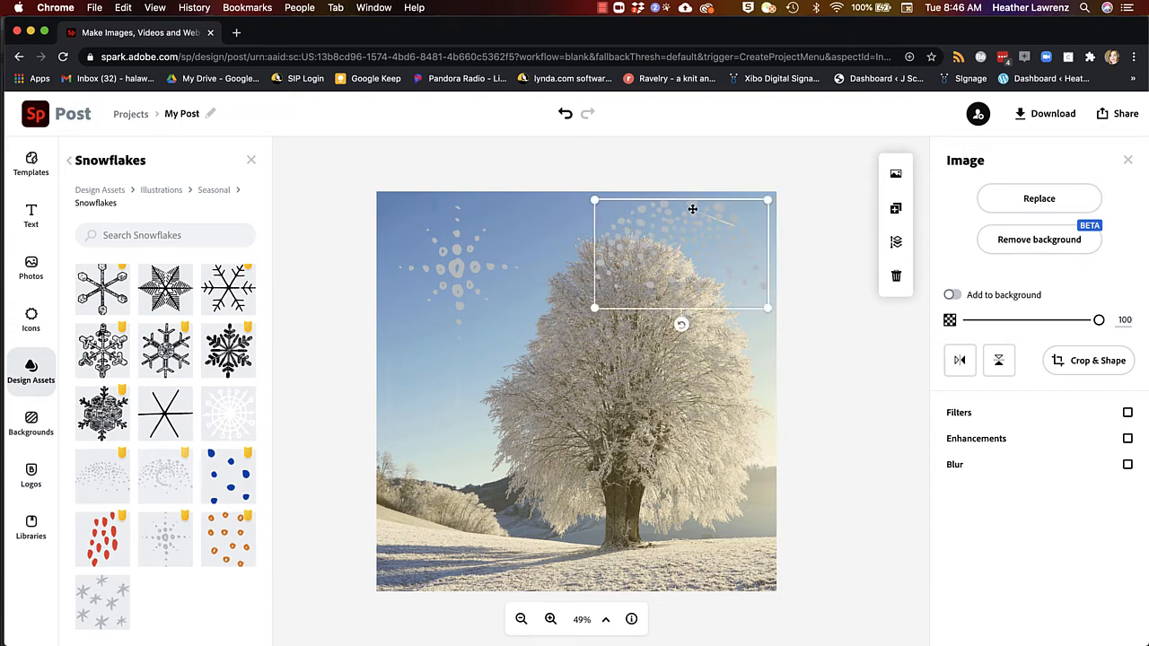
left_click(961, 414)
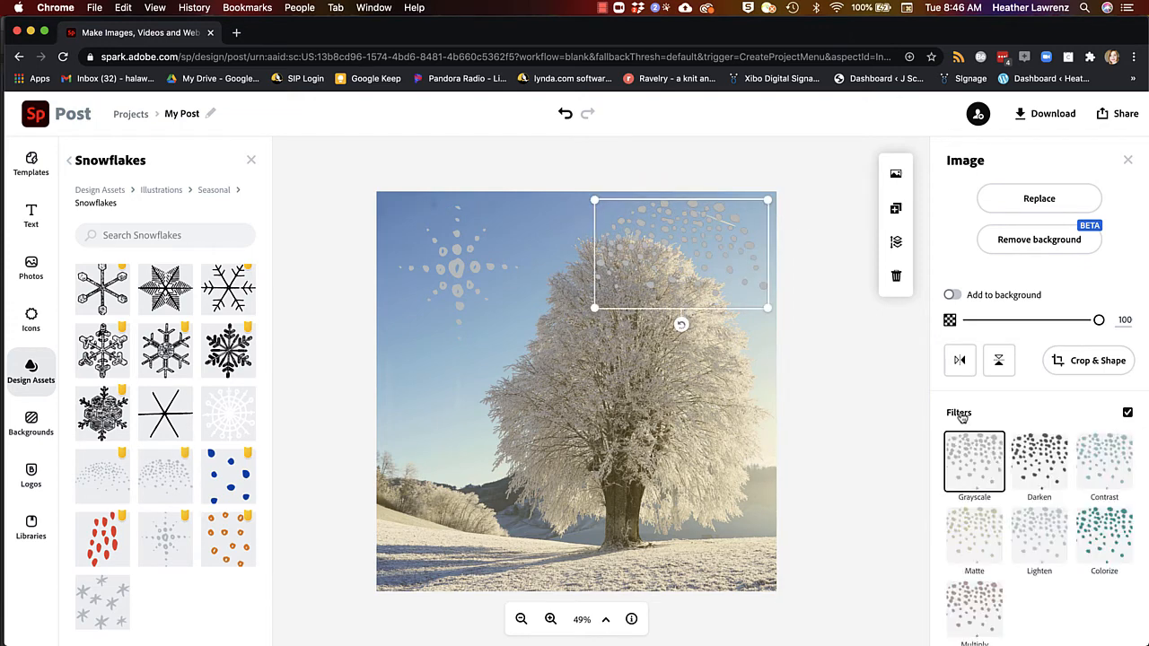
left_click(976, 607)
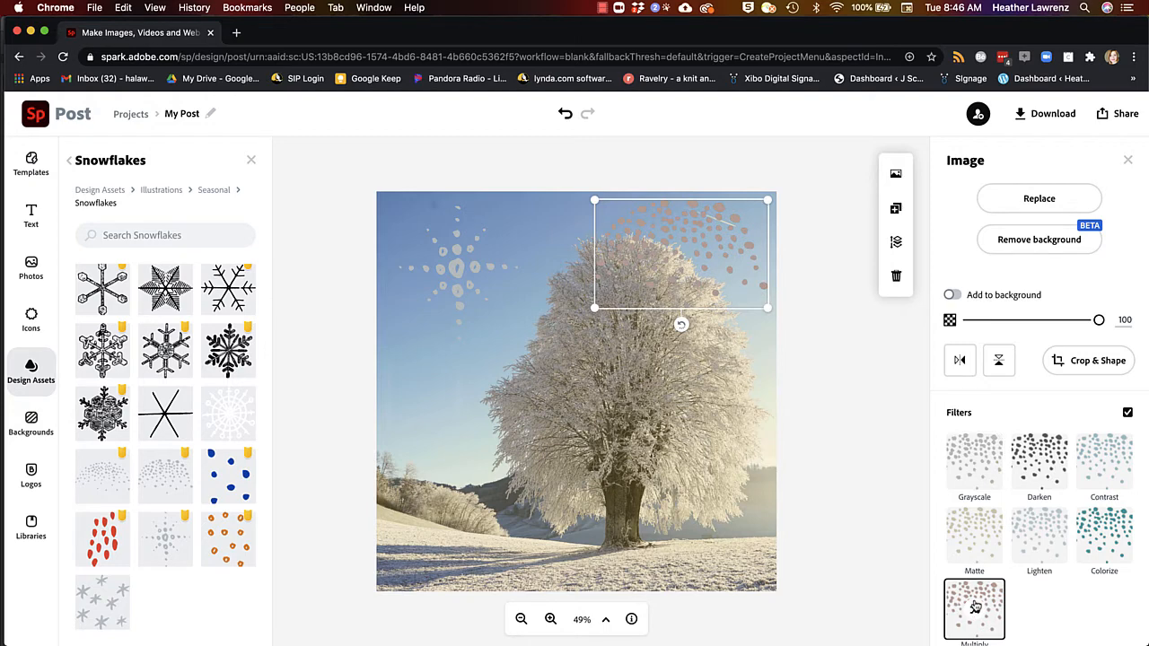
left_click(975, 553)
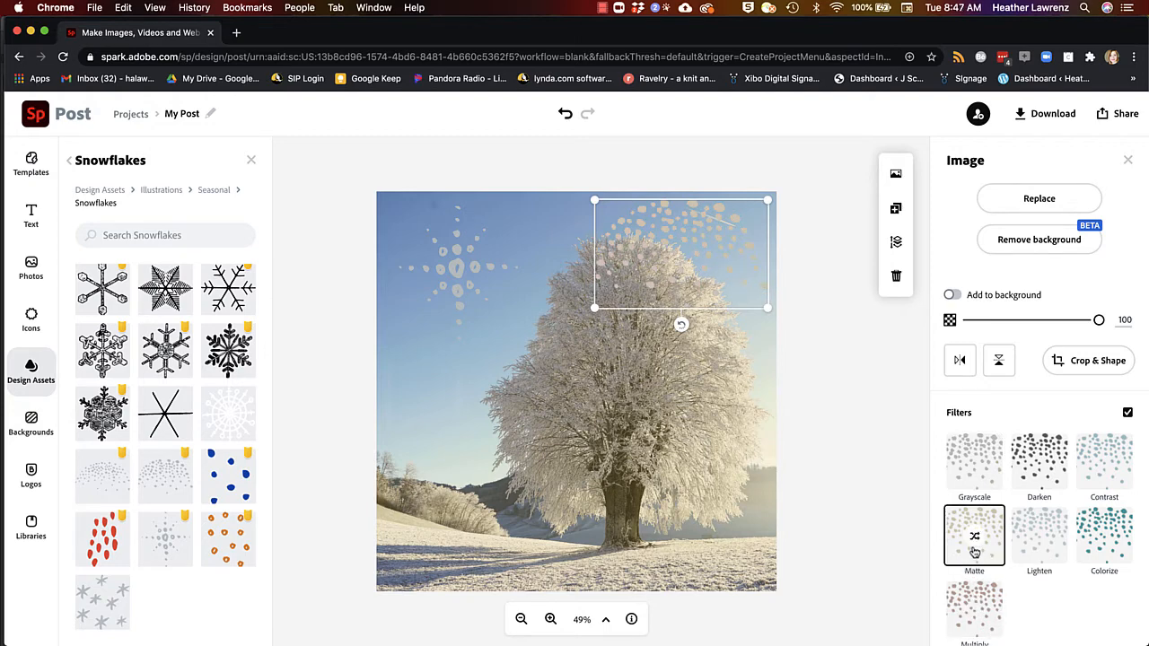
left_click(1038, 547)
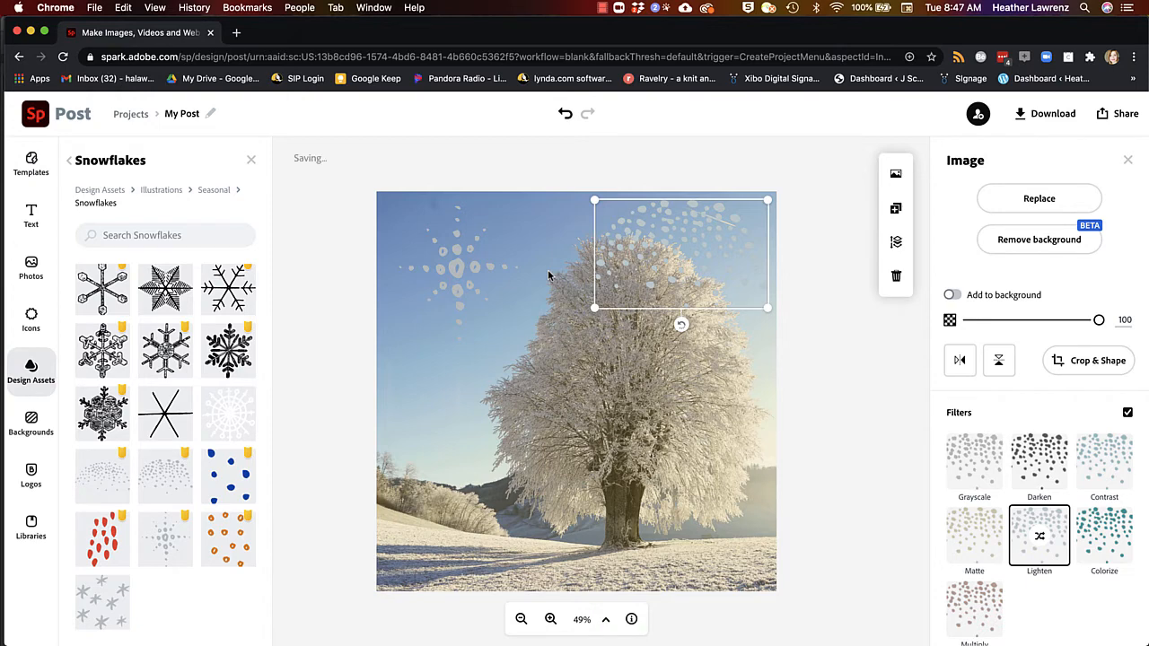
- Browse the Illustrations categories in the design assets, from Nature and Seasonal through to Typography
left_click(102, 189)
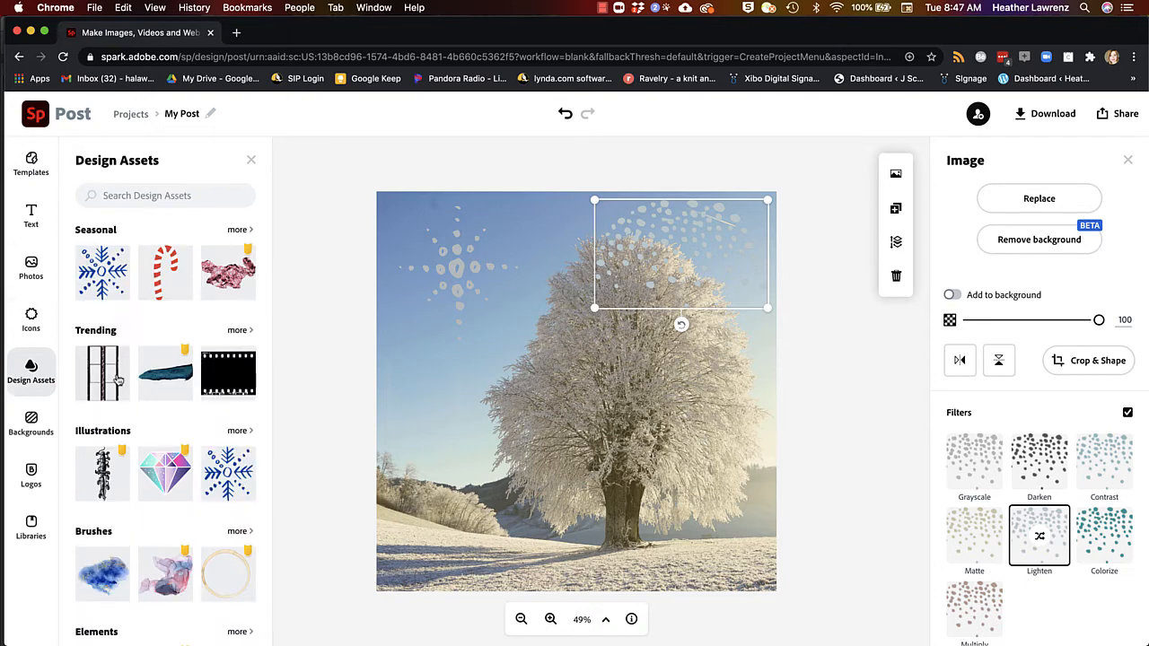
left_click(235, 432)
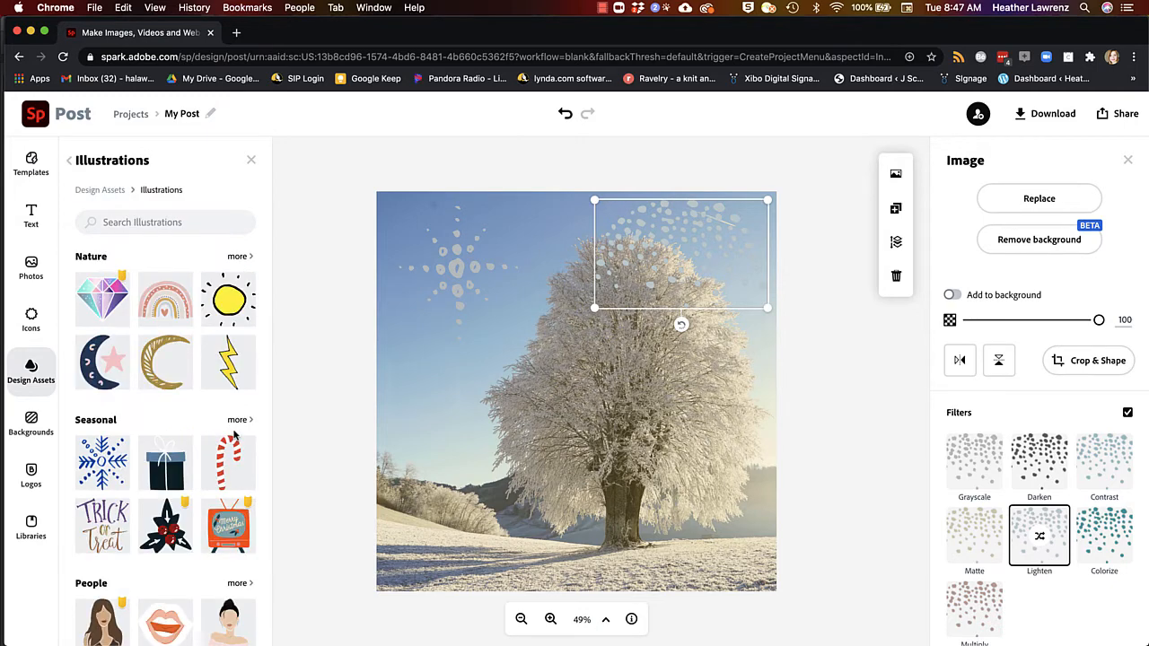
scroll(235, 435, "down", 10)
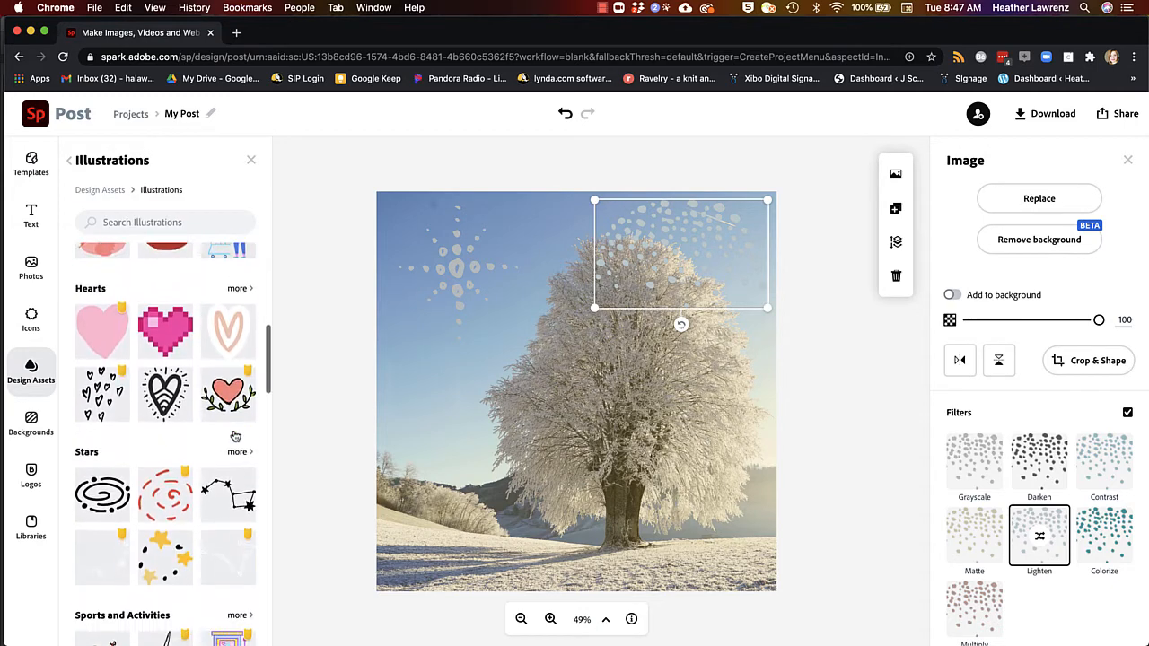
scroll(235, 435, "down", 1)
scroll(235, 434, "down", 2)
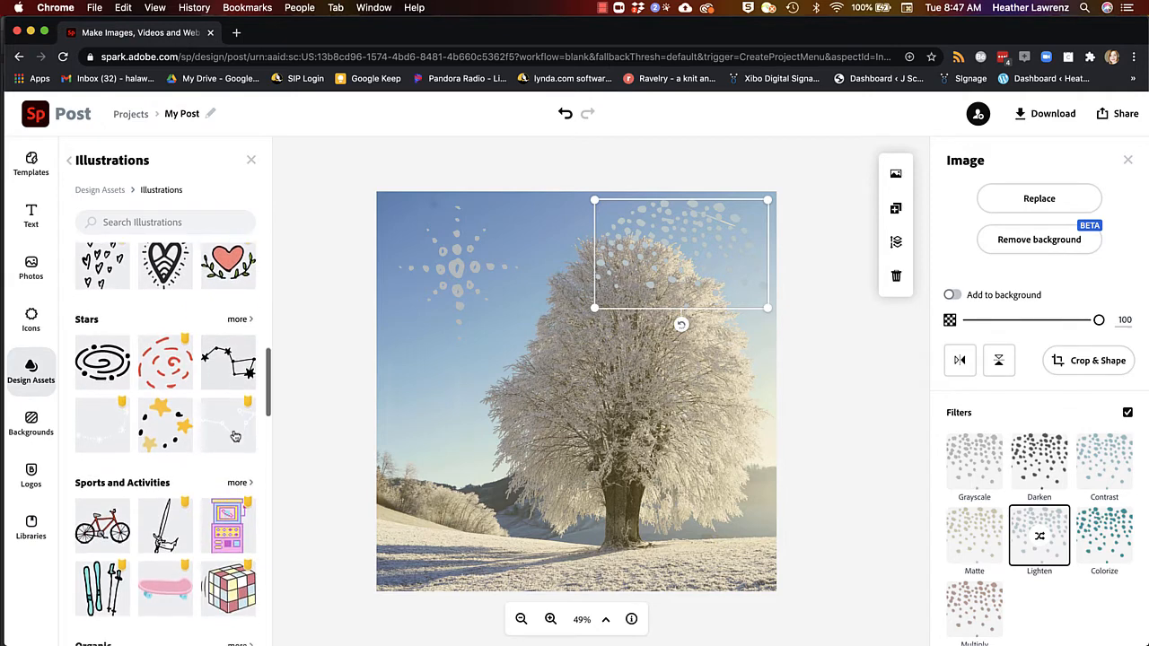
scroll(189, 408, "down", 10)
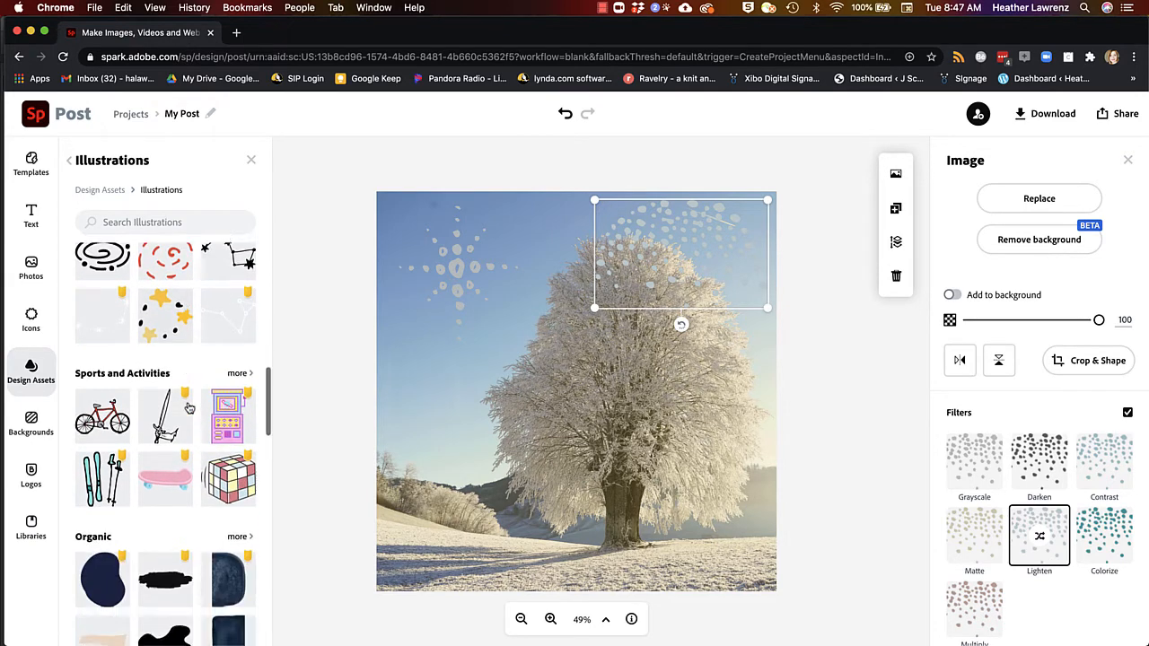
scroll(188, 407, "down", 13)
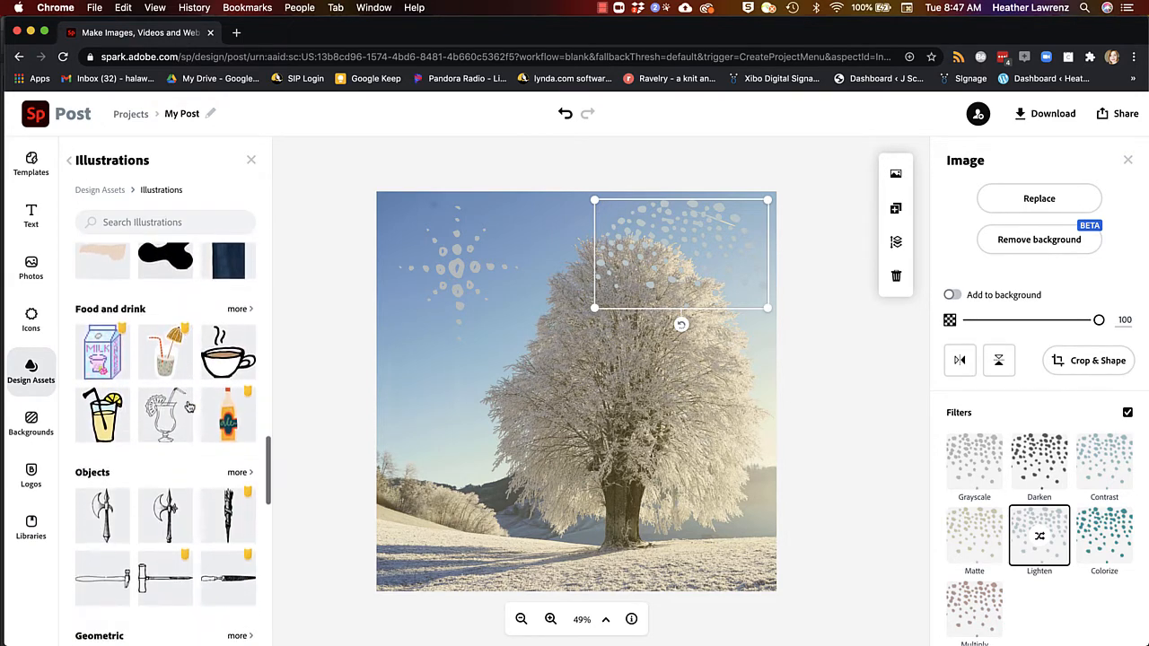
scroll(188, 406, "down", 12)
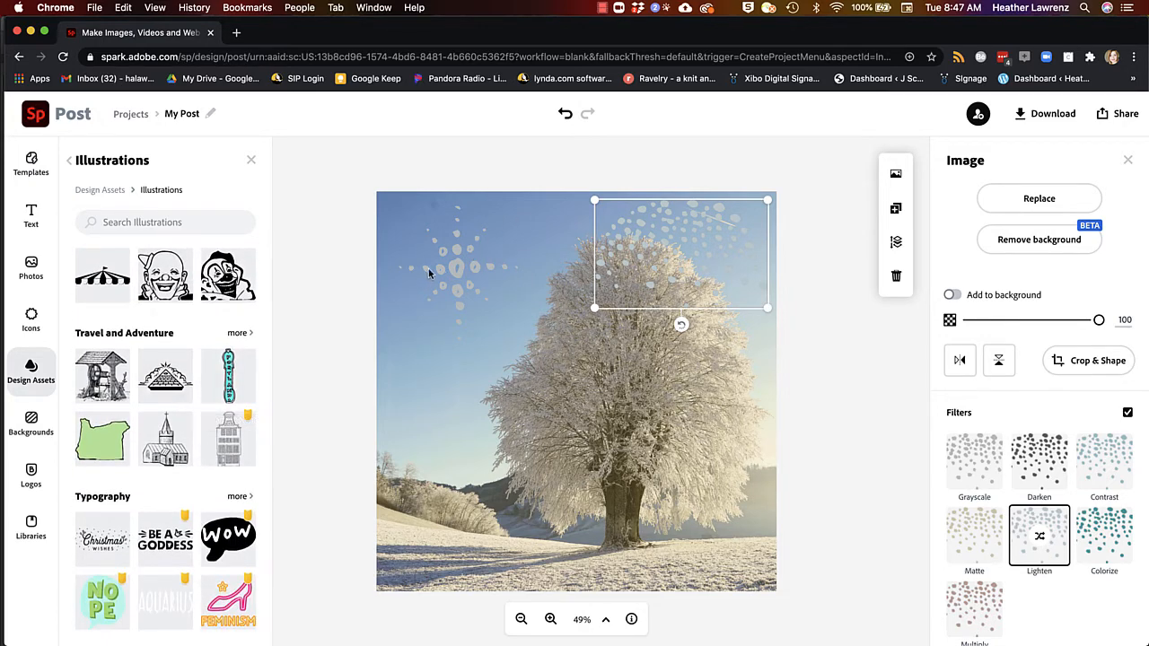
- Delete the scattered dots over the treetop, and rotate the dotted snowflake counter-clockwise, nudging it toward the photo's upper-left corner
key("Delete")
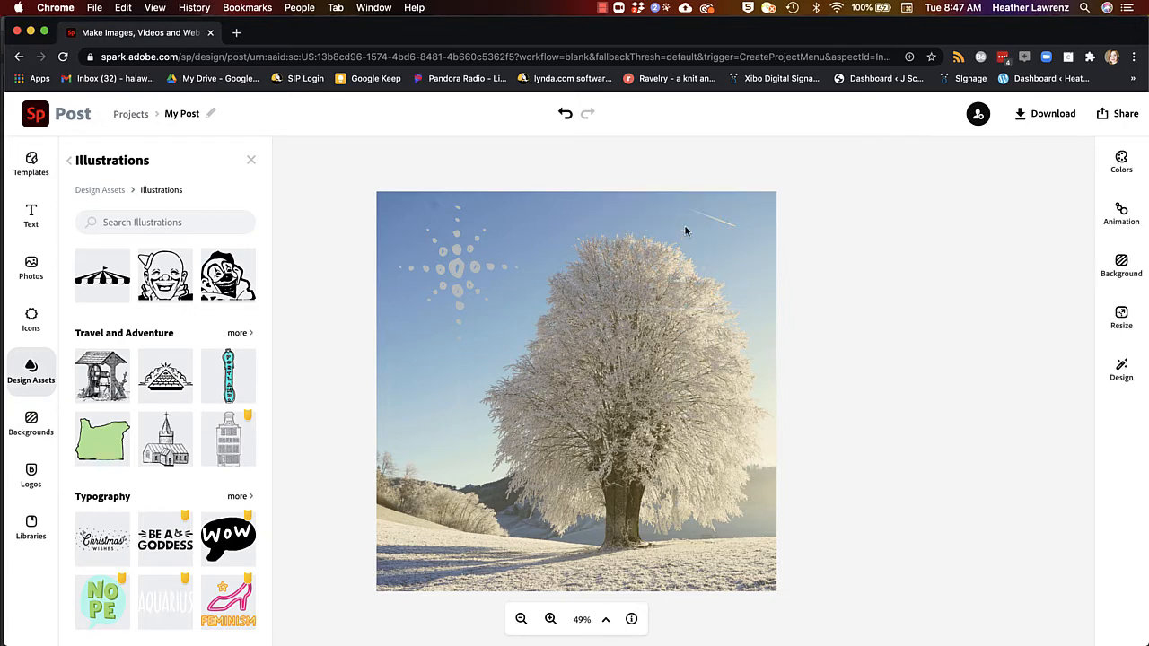
left_click(475, 260)
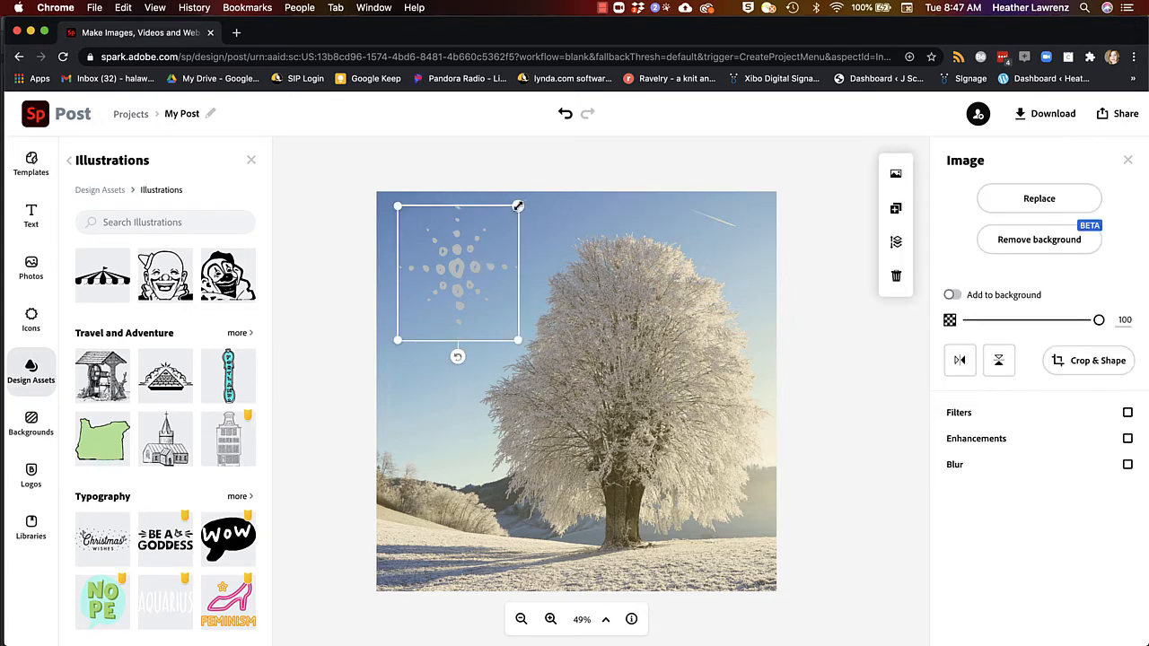
left_click_drag(457, 356, 503, 344)
left_click_drag(454, 287, 443, 281)
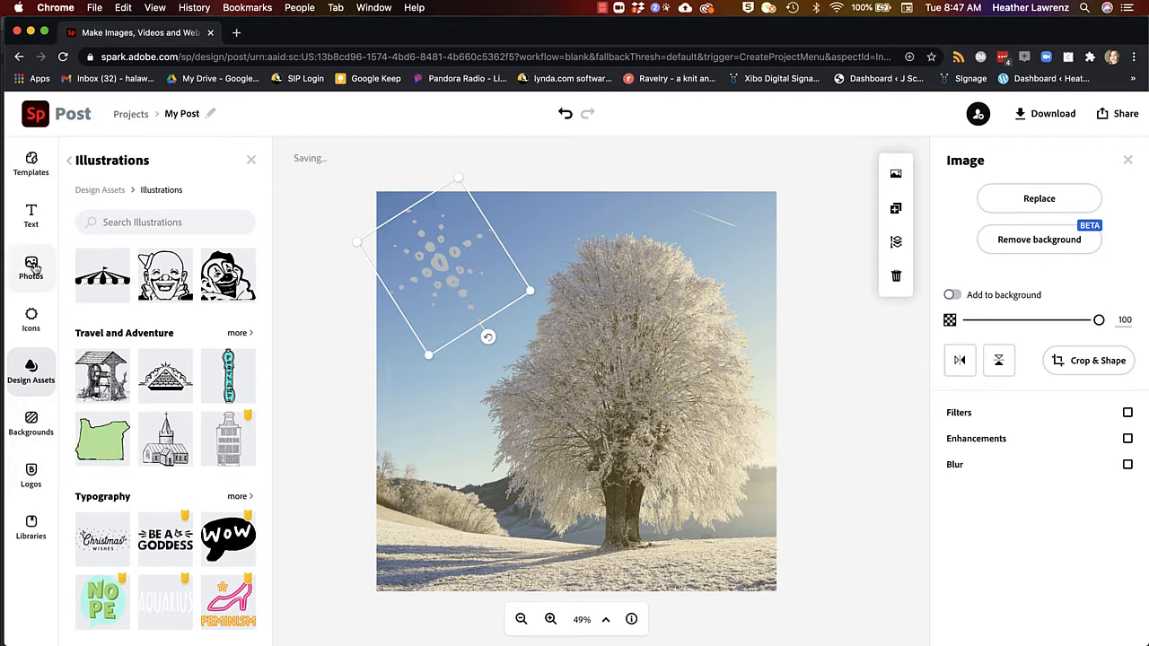
- Add the "Seasonal Sale" text template over the snow at the photo's lower left and shrink it slightly
left_click(32, 215)
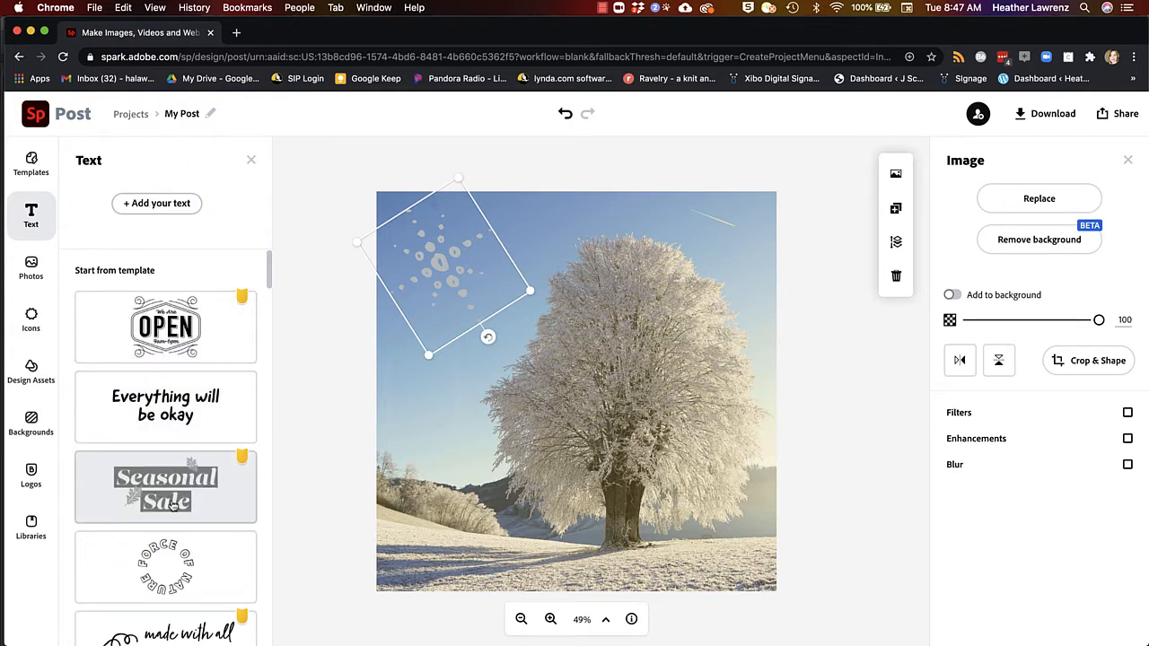
scroll(177, 510, "down", 10)
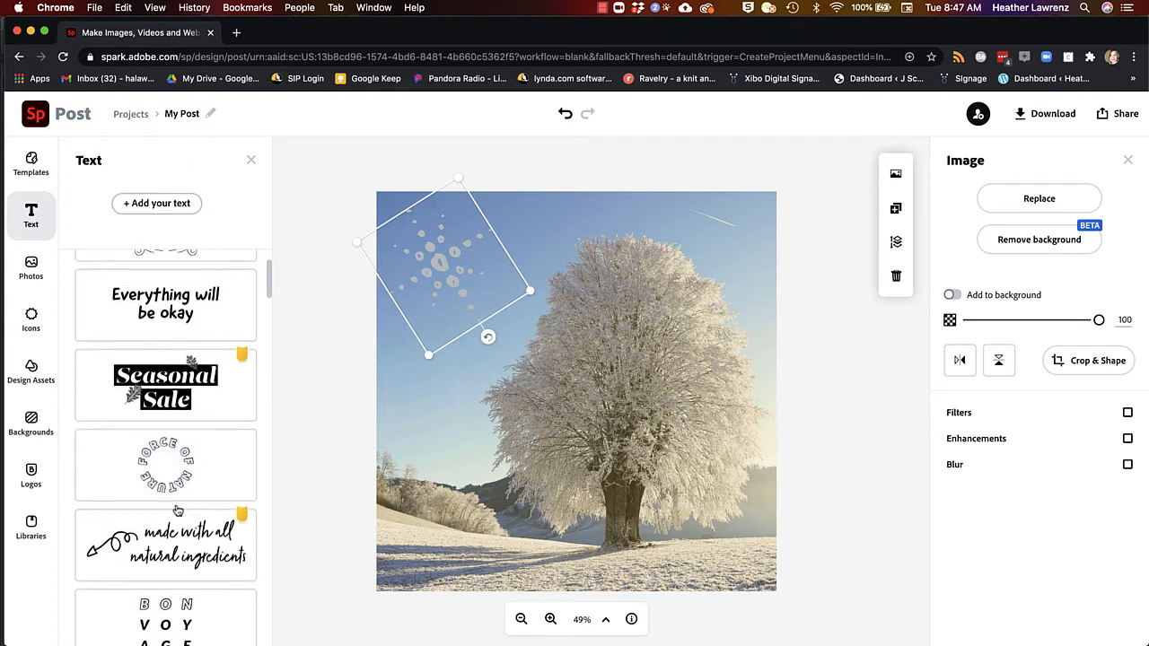
scroll(178, 510, "down", 3)
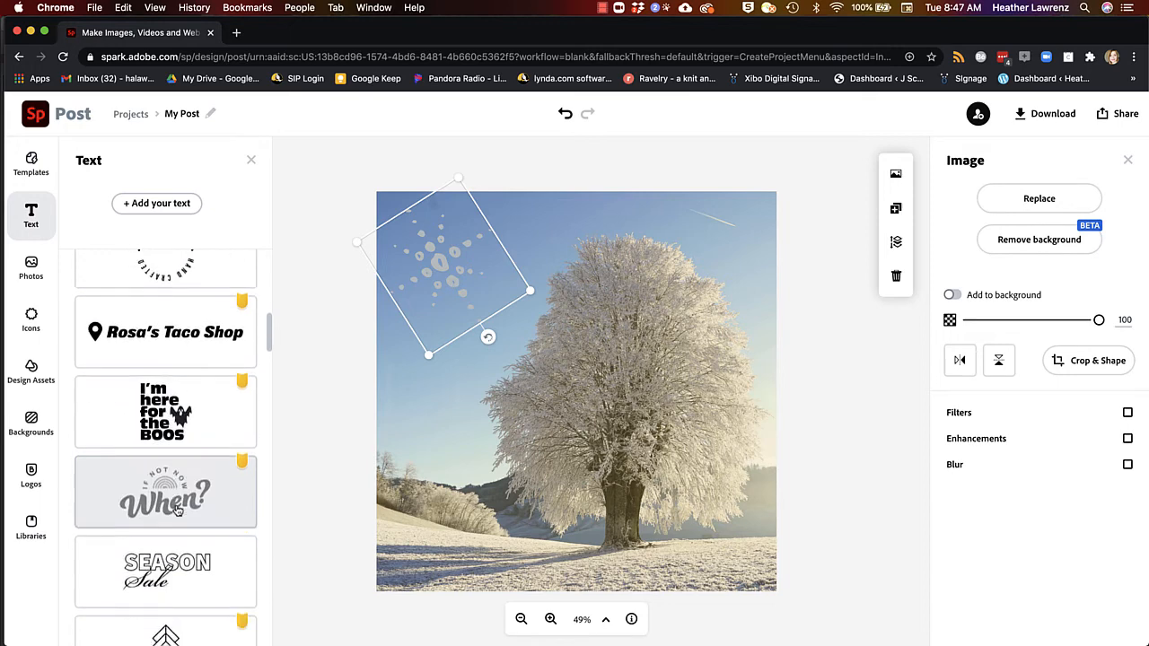
scroll(178, 510, "down", 4)
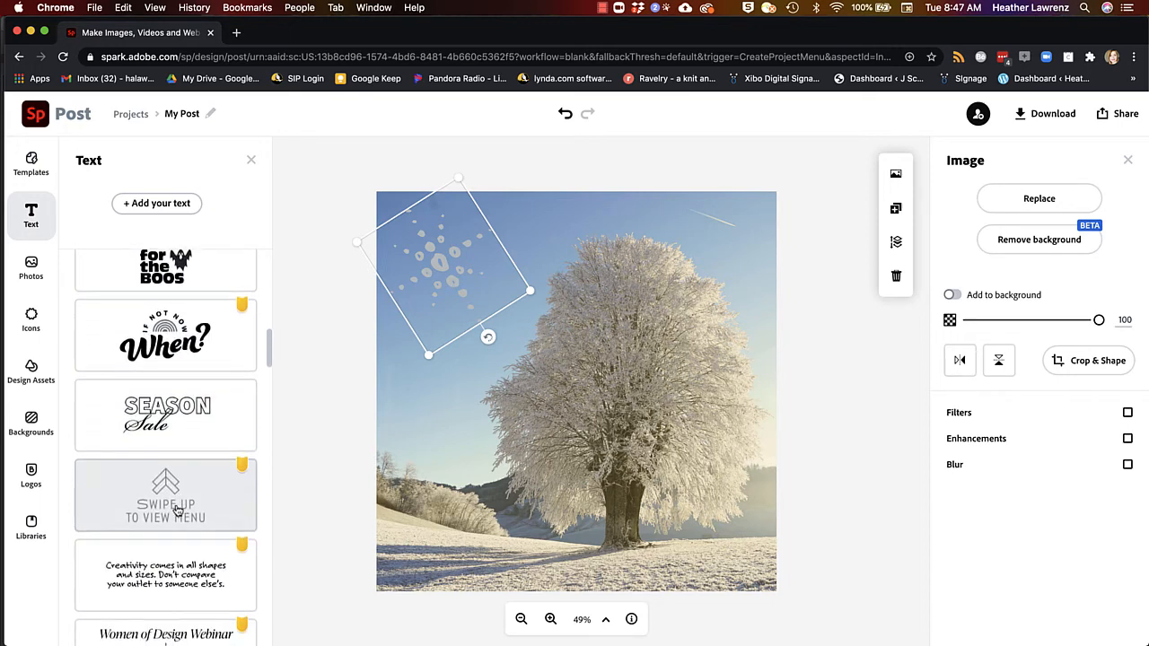
scroll(178, 510, "down", 3)
scroll(178, 510, "up", 20)
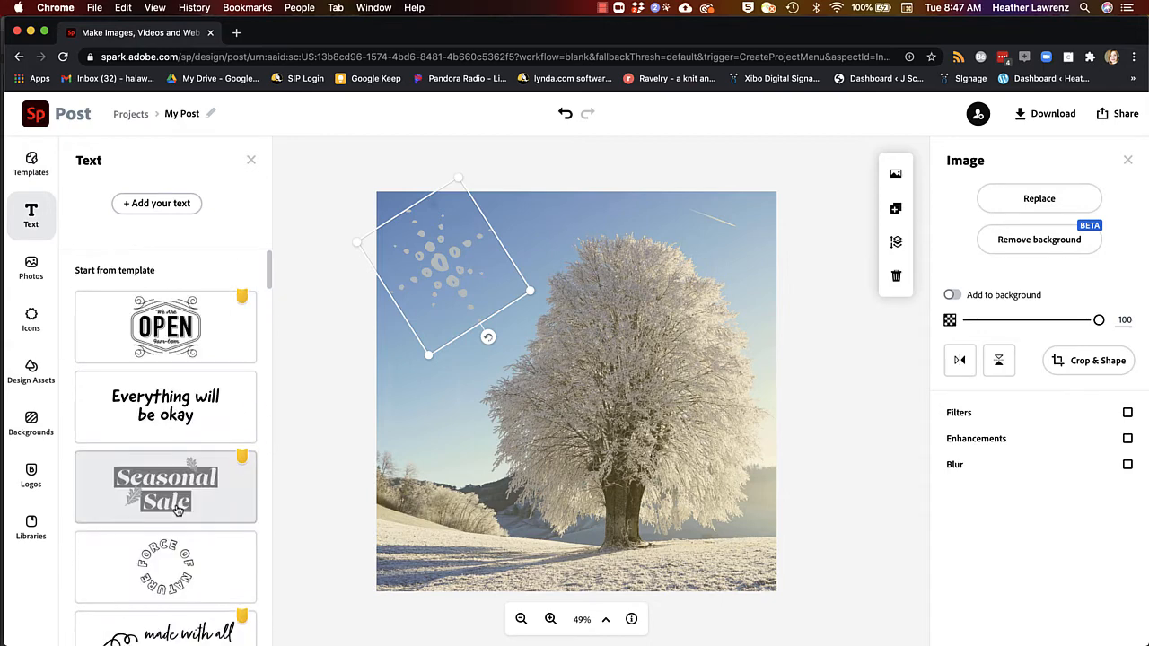
left_click(175, 489)
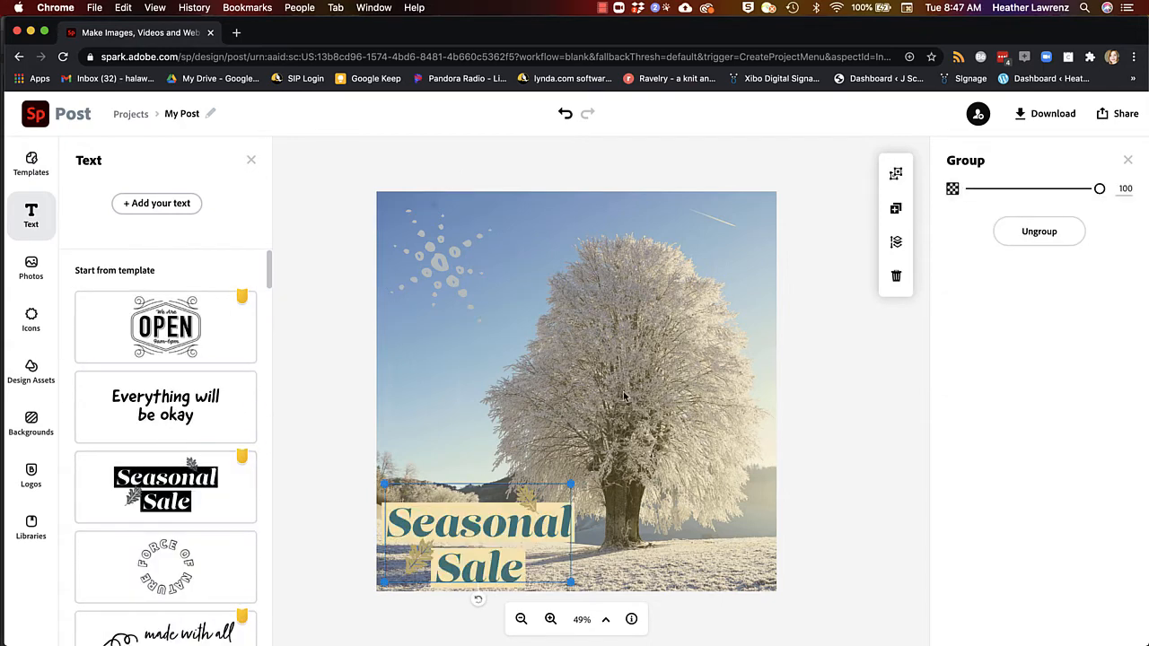
mouse_move(572, 484)
left_mouse_down()
mouse_move(662, 436)
mouse_move(569, 485)
mouse_move(569, 506)
left_mouse_up()
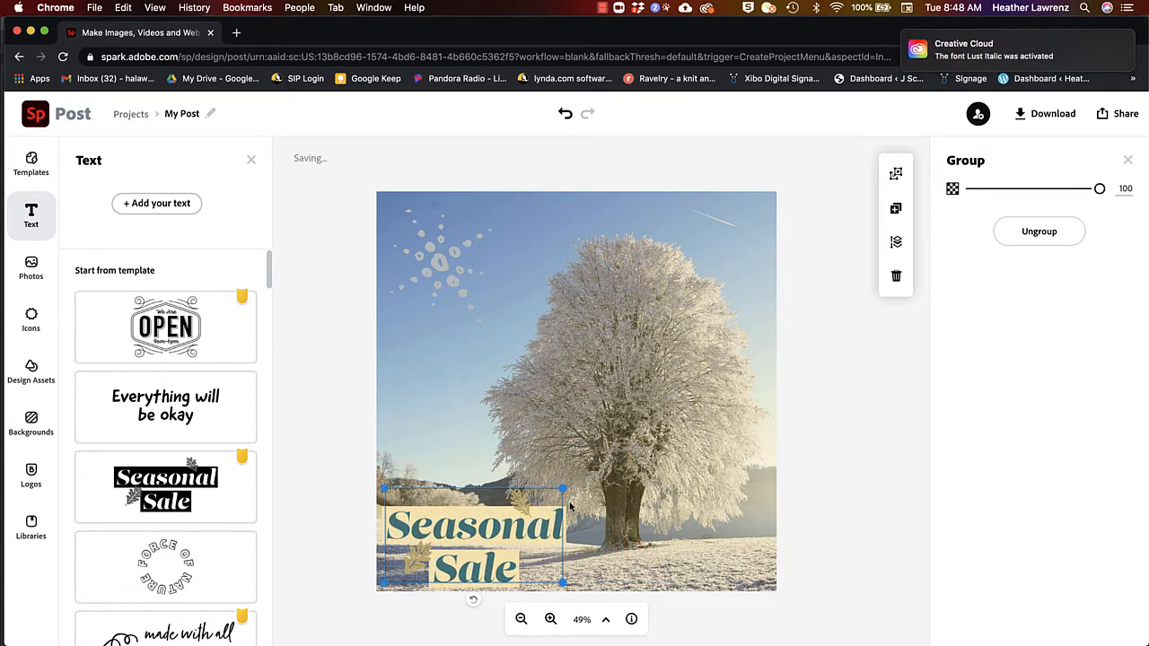
- Replace the wording of the "Seasonal Sale" text with "Stay Cozy"
left_click(478, 536)
double_click(473, 536)
left_click_drag(590, 334, 263, 344)
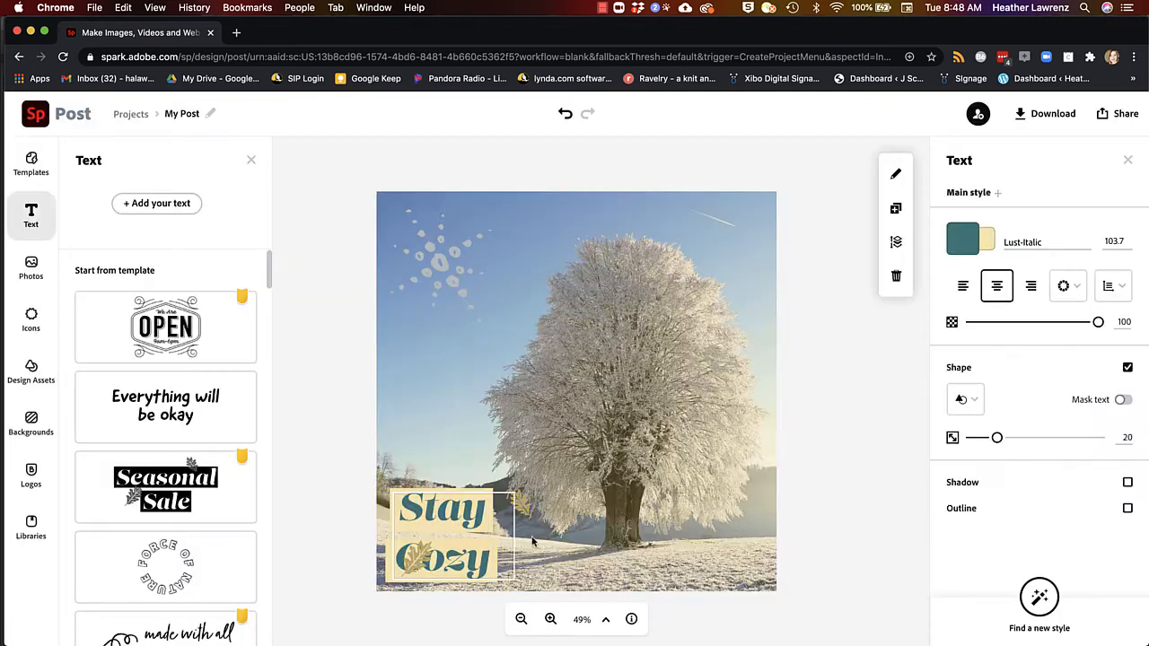
left_click_drag(558, 516, 567, 546)
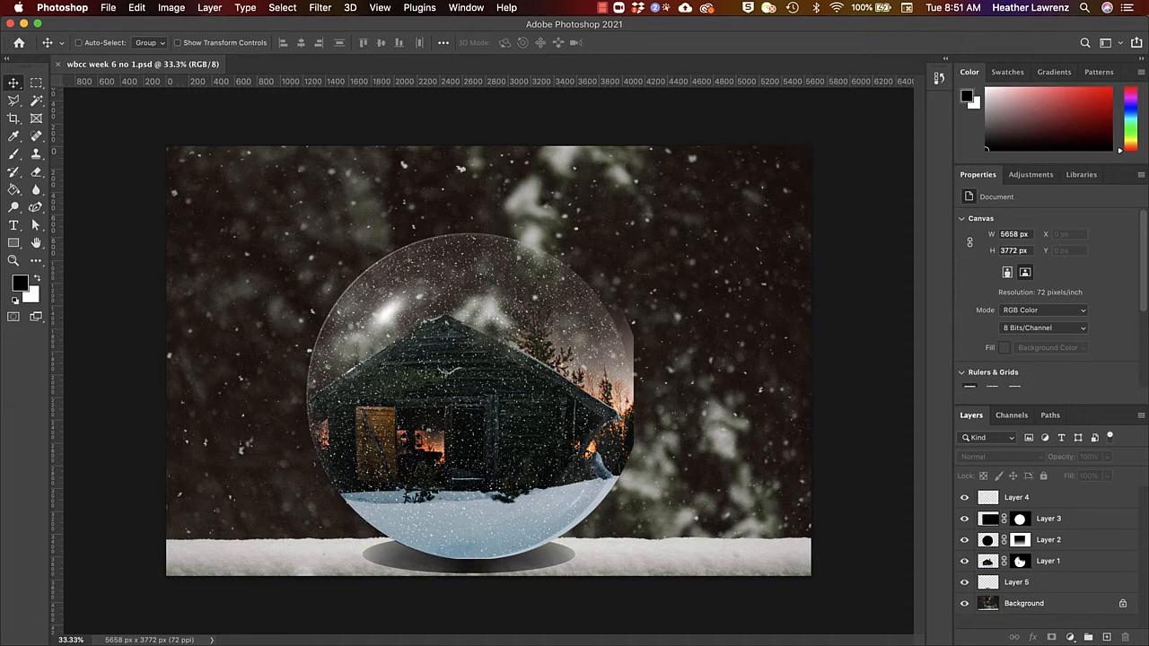
- In Photoshop, hide and show Layer 4 of the snow globe image, and close "wbcc week 6 no 1.psd" without saving
left_click(965, 497)
left_click(965, 498)
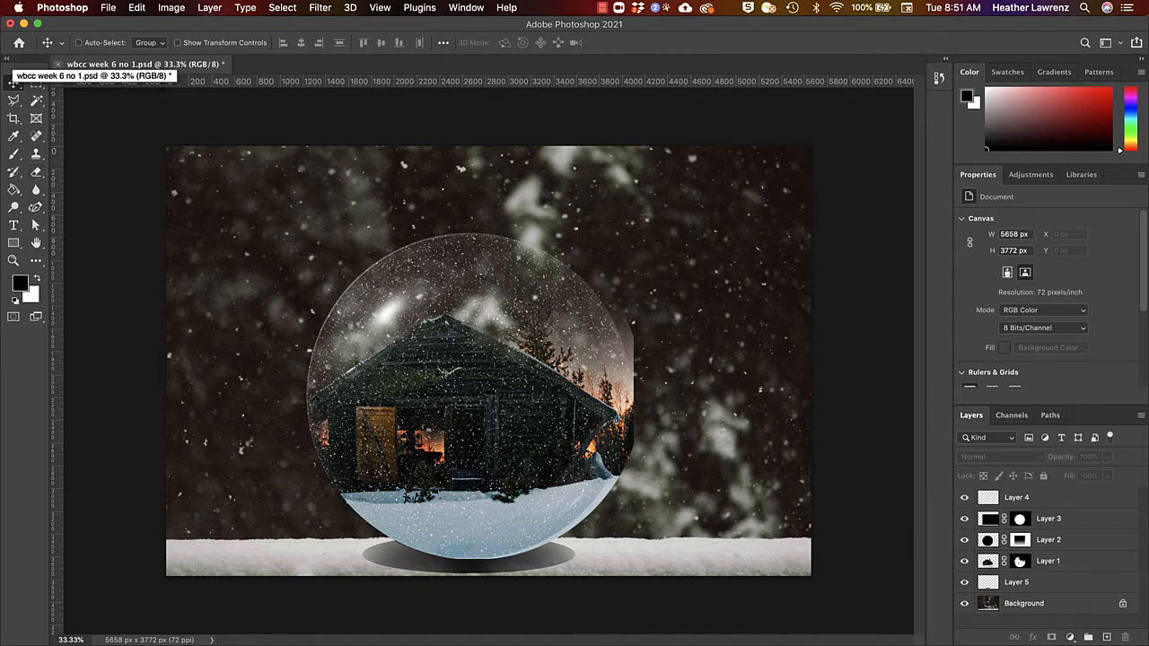
left_click(56, 64)
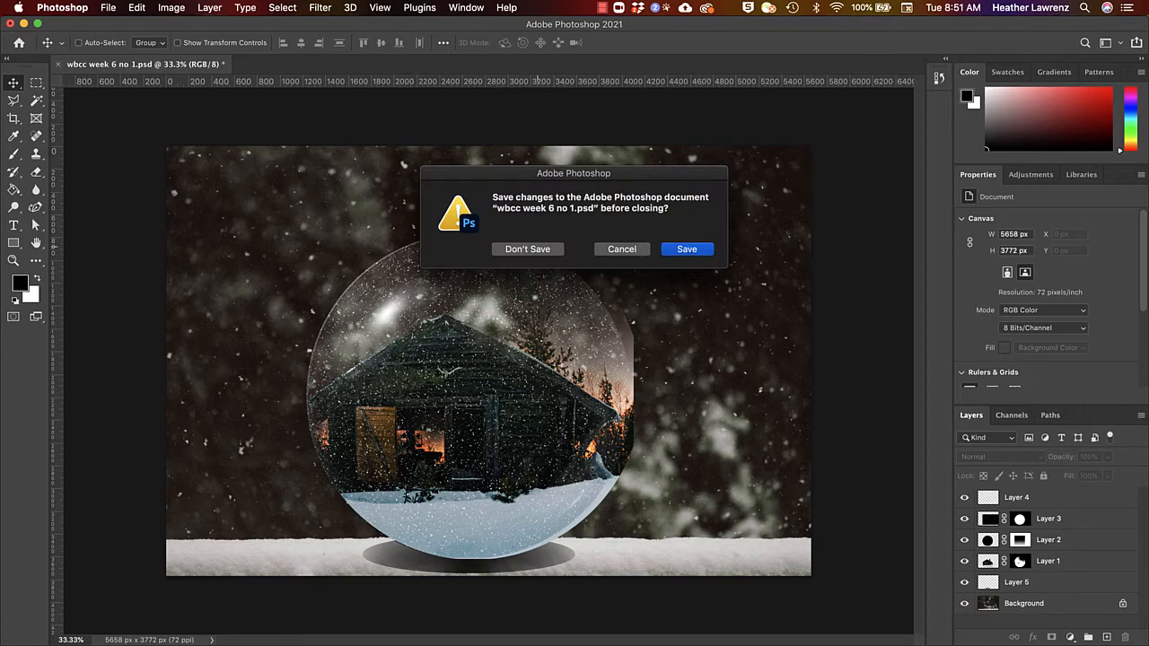
left_click(527, 248)
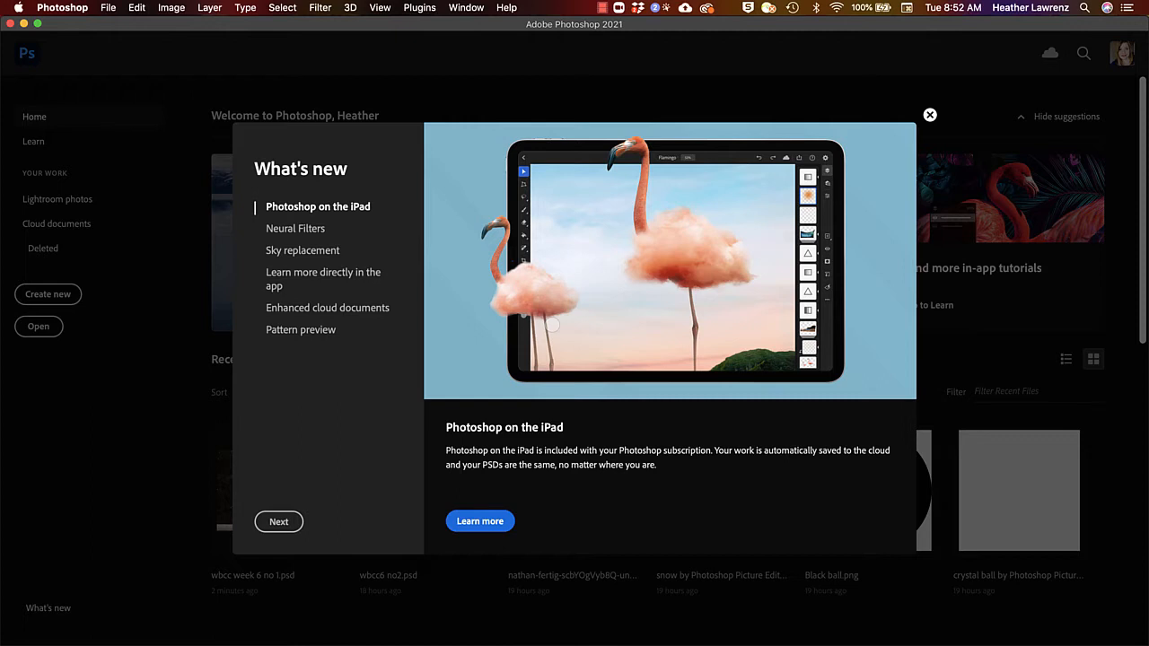
- Dismiss the What's new overview and view the Learn tutorials
key("Escape")
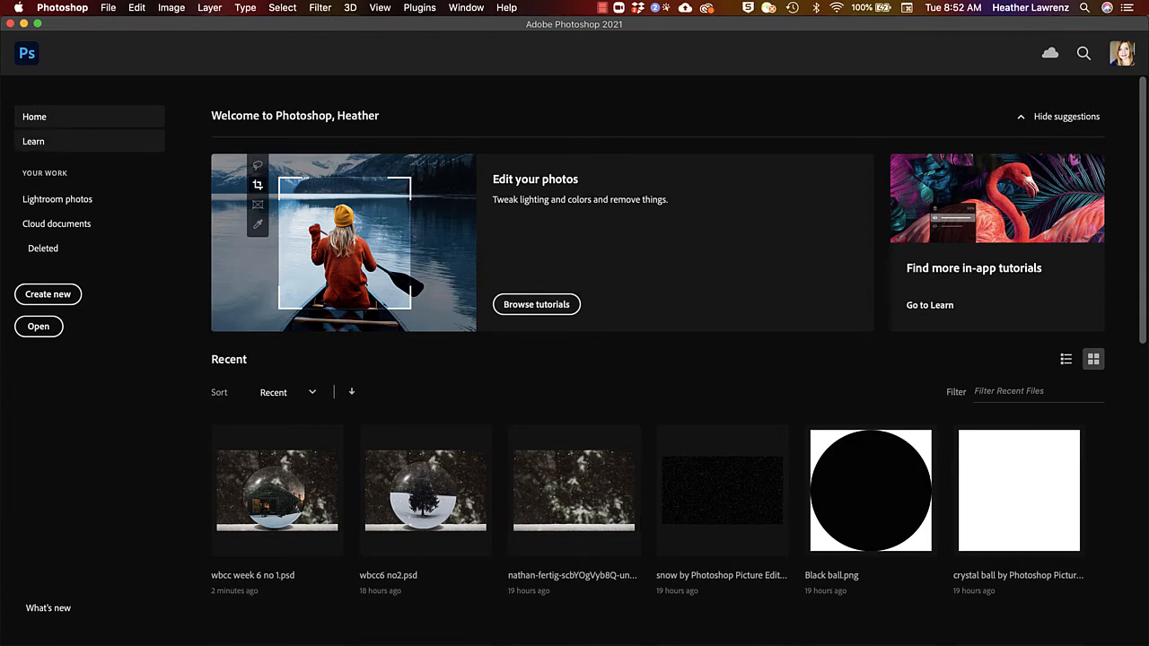
left_click(33, 141)
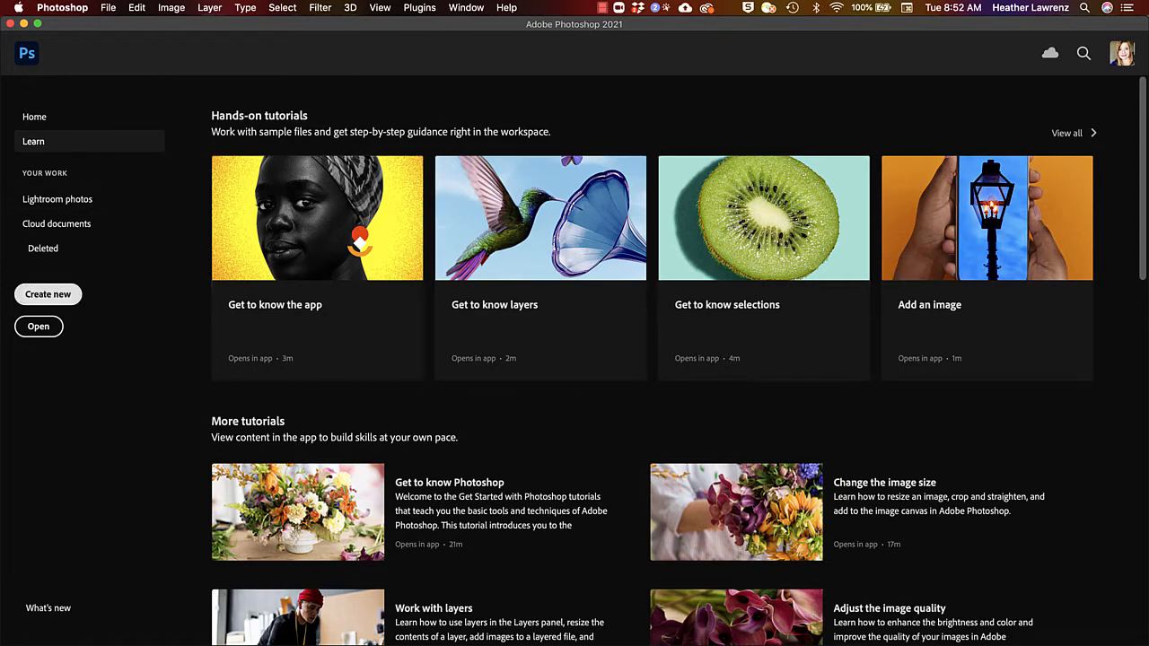
- Look through the Recent, Photo and Web presets for a new document, and leave without creating one
left_click(48, 293)
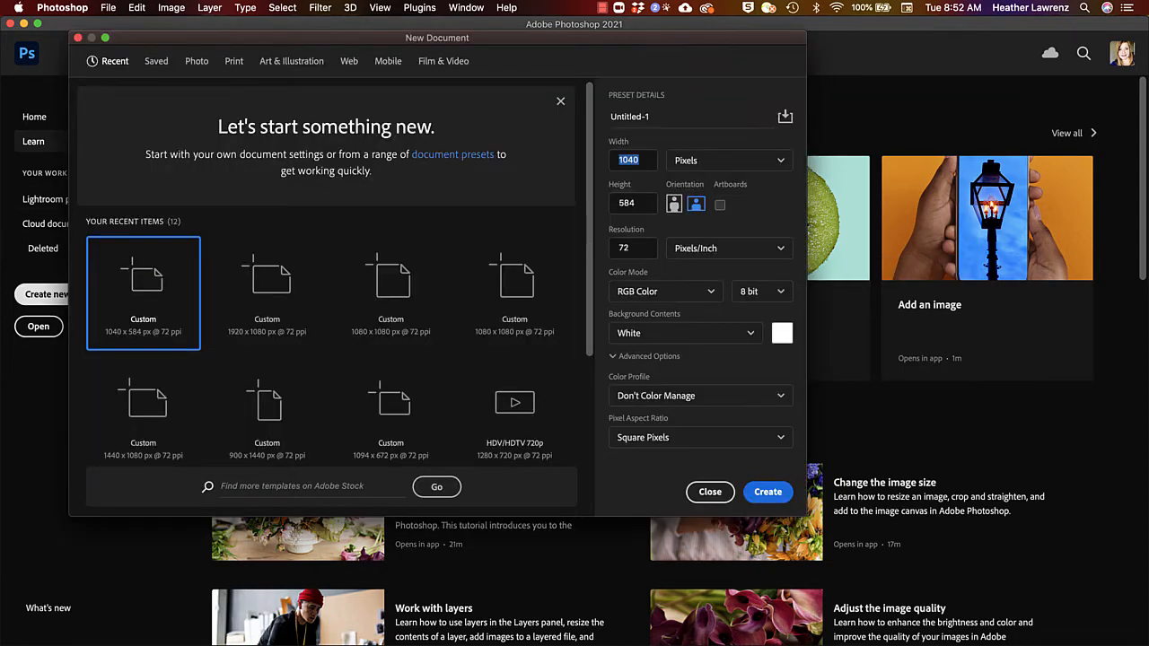
left_click_drag(437, 38, 523, 75)
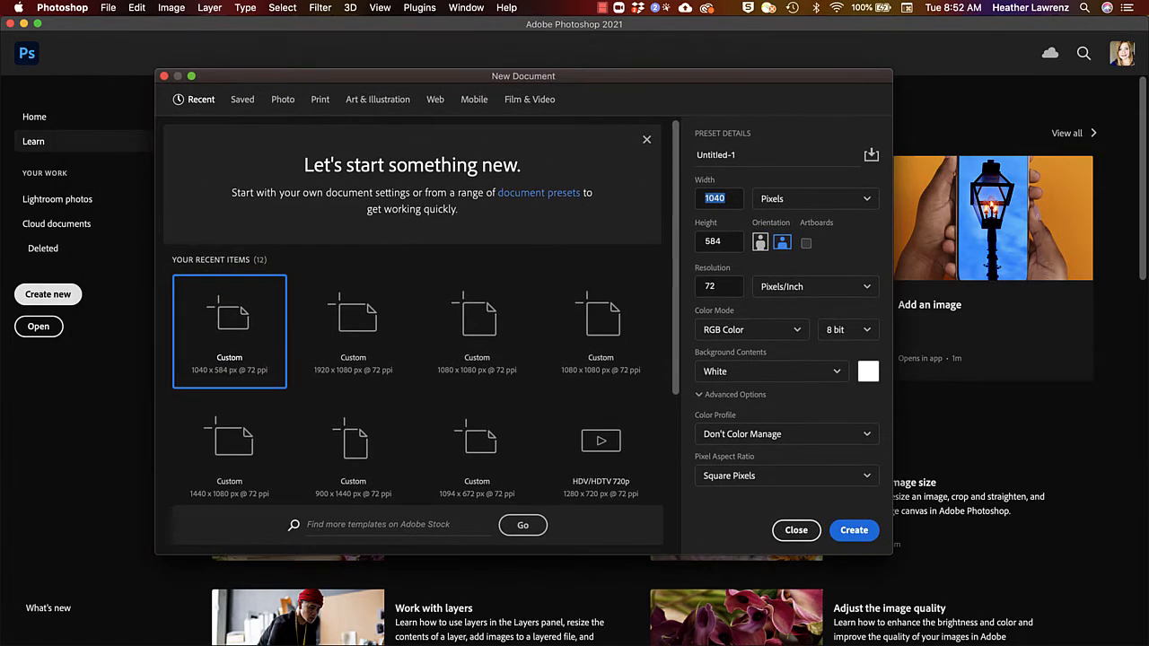
left_click(228, 331)
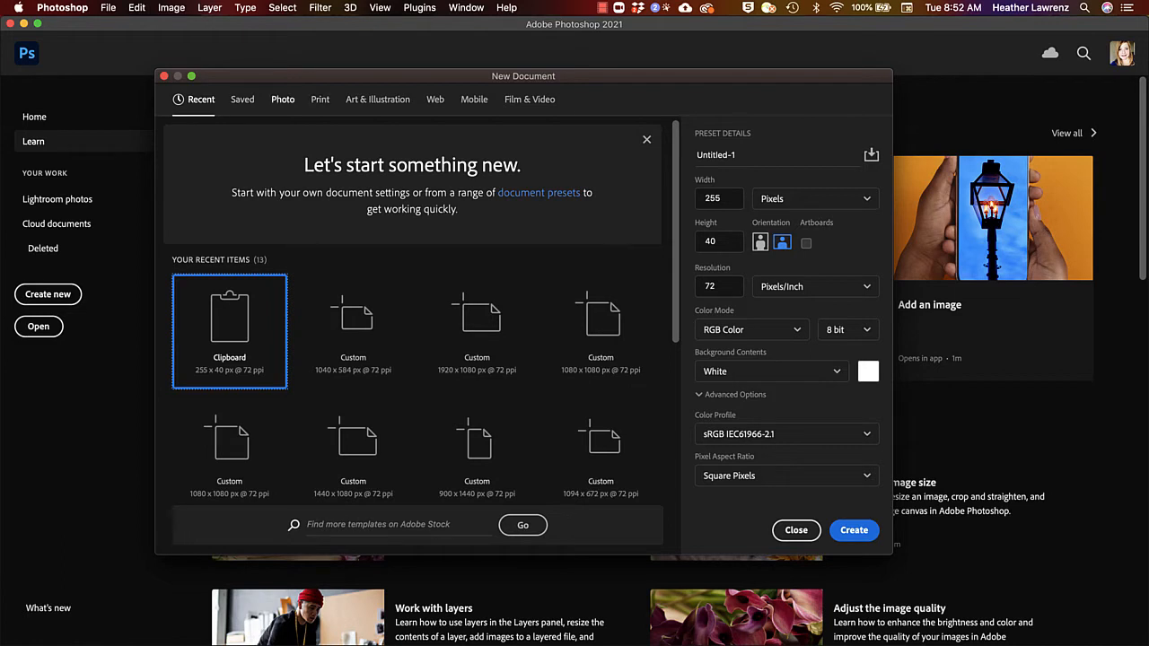
left_click(283, 99)
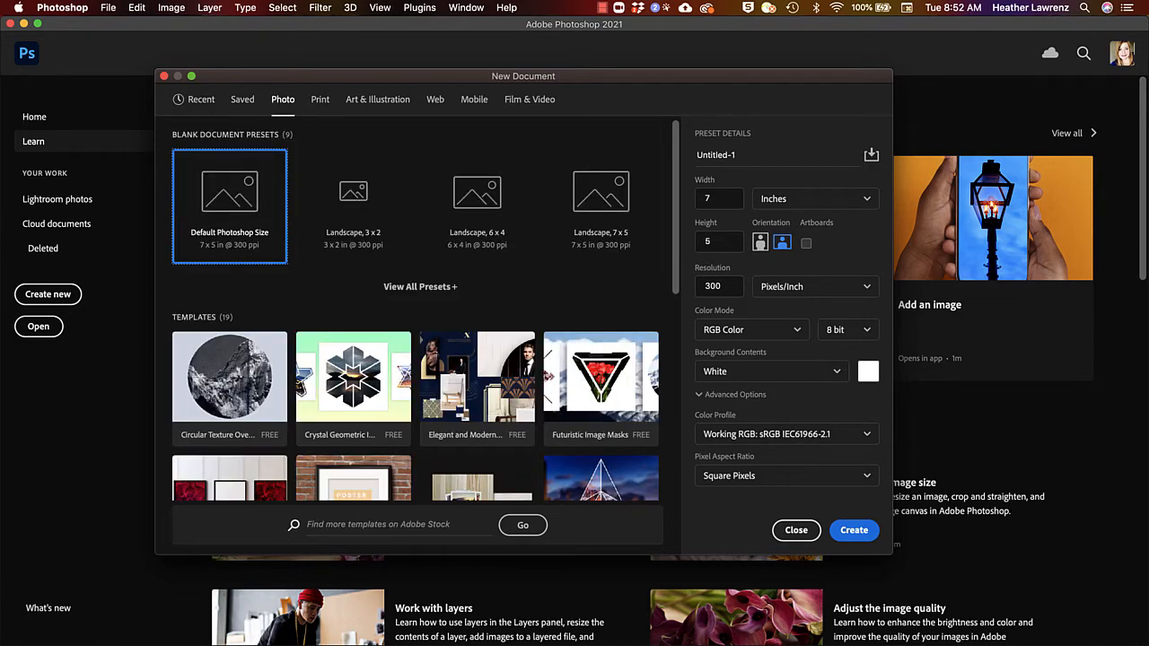
left_click(434, 99)
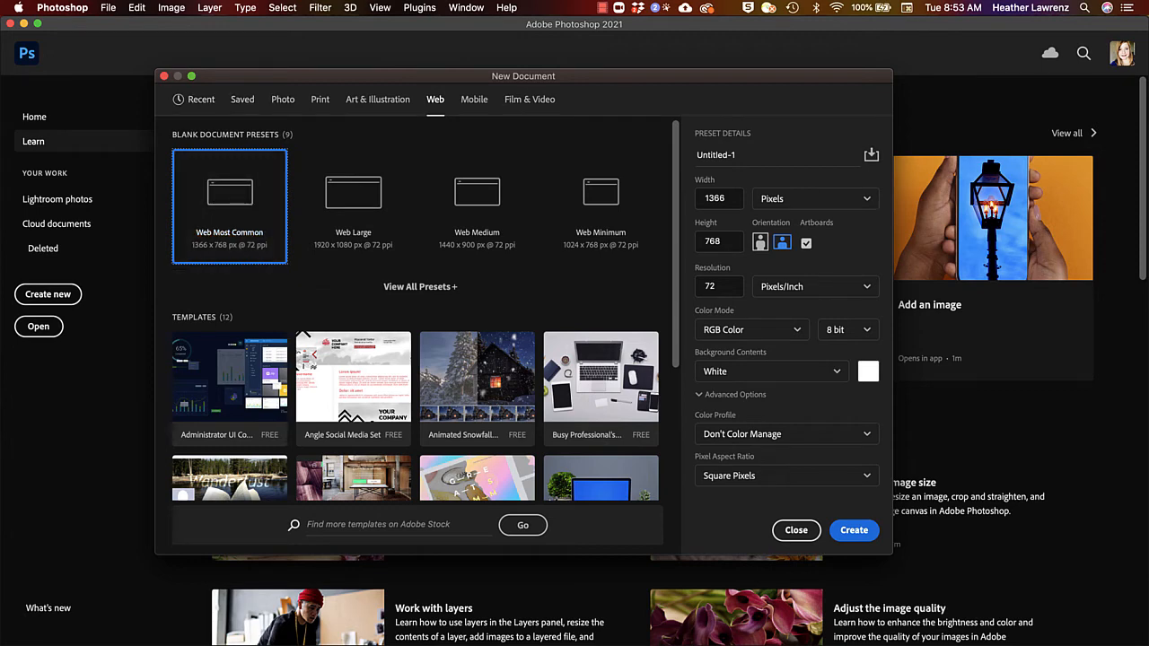
key("Escape")
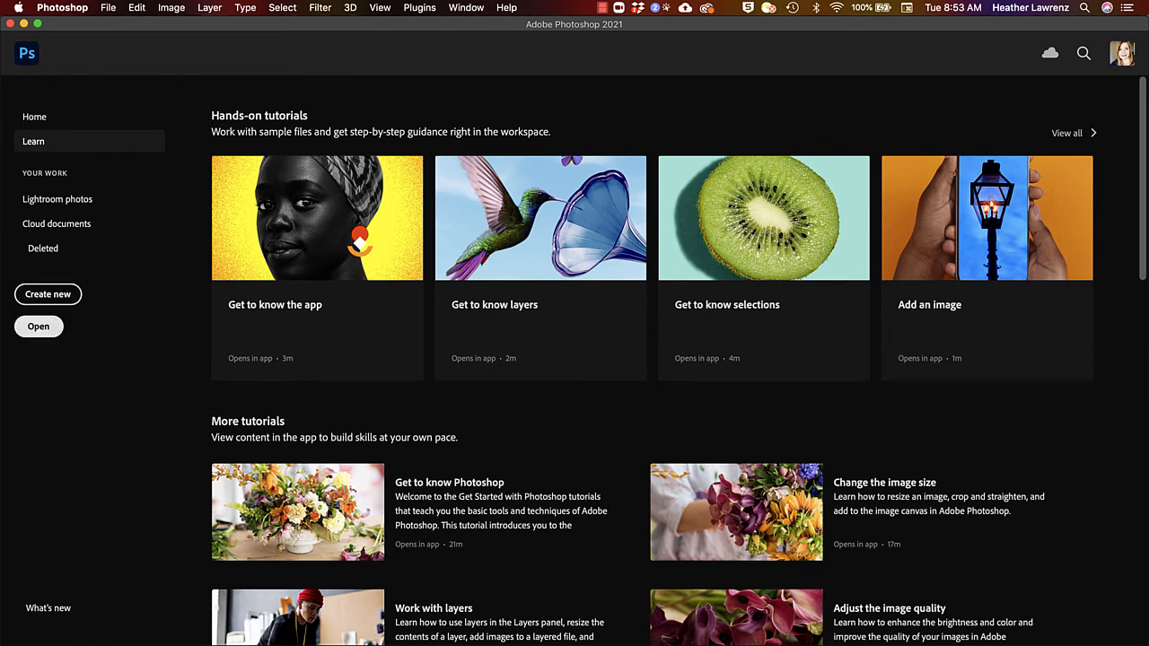
- Open the crystal ball, black ball, snow and lone tree images together from the source files folder
left_click(37, 325)
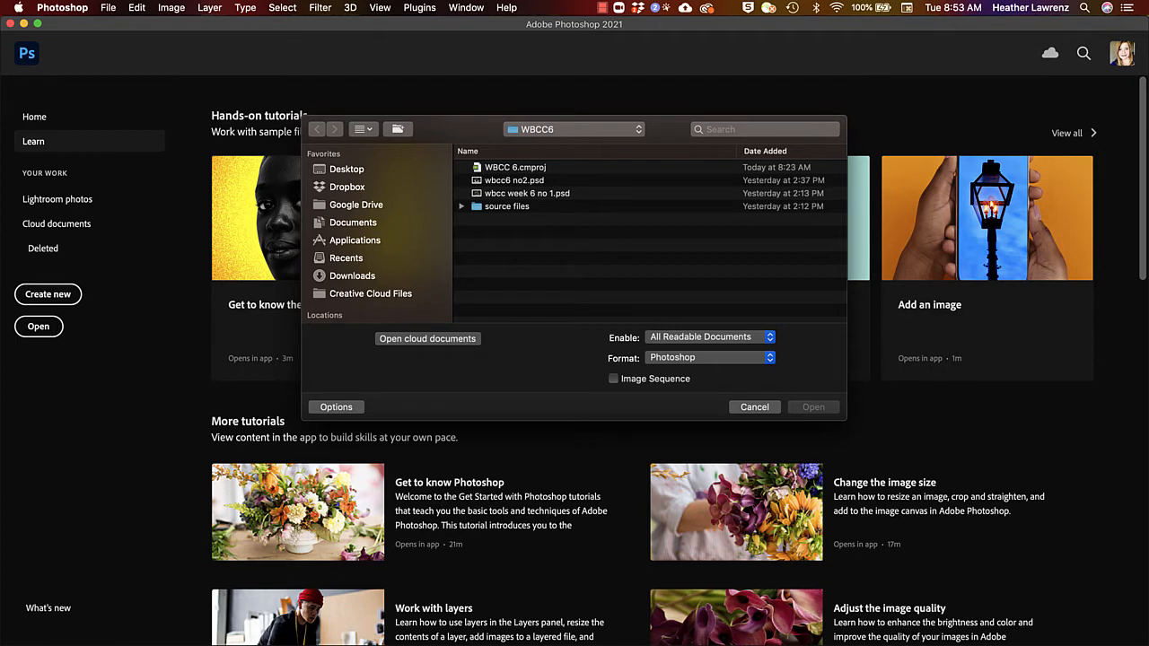
left_click(461, 206)
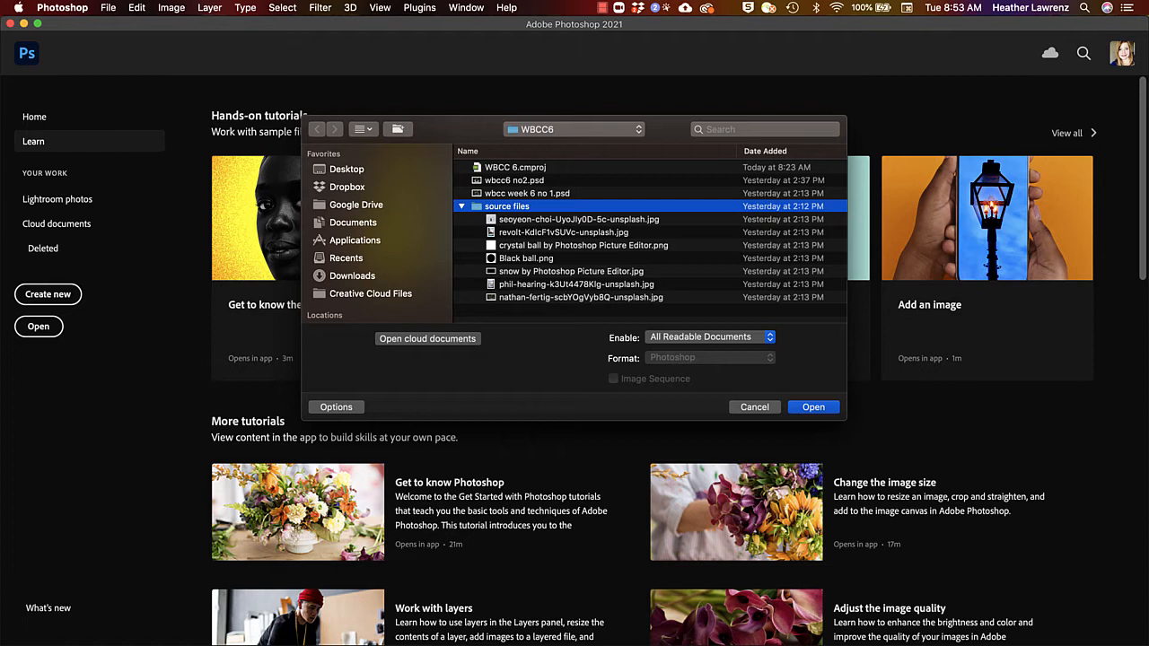
left_click(570, 272)
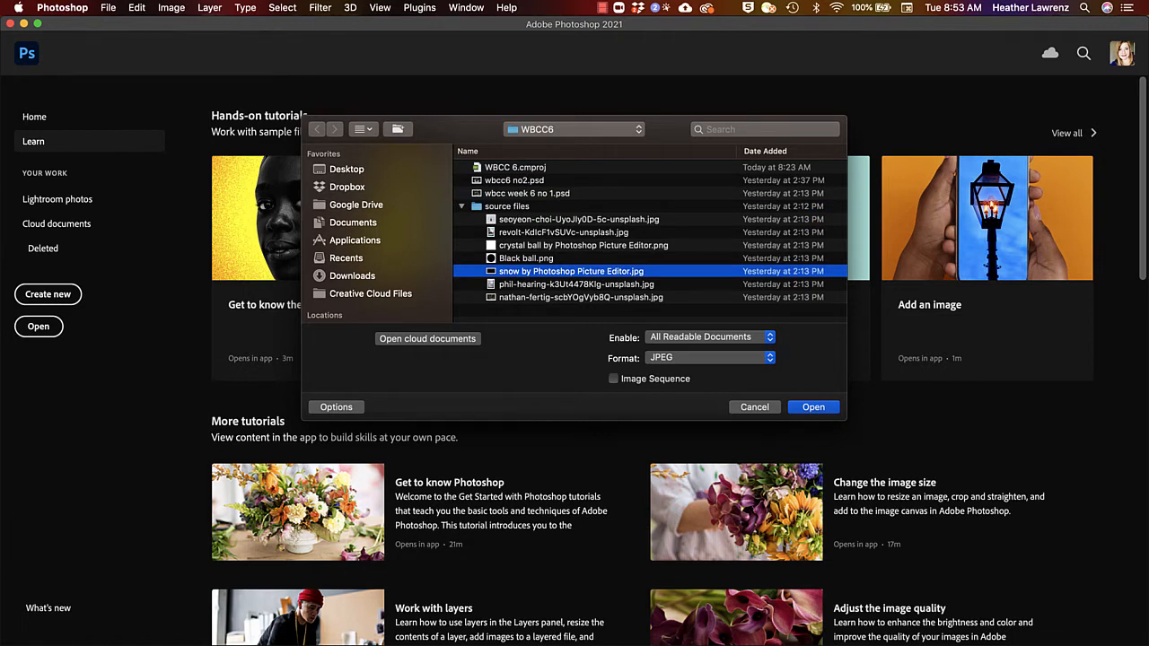
left_click(526, 258, "super")
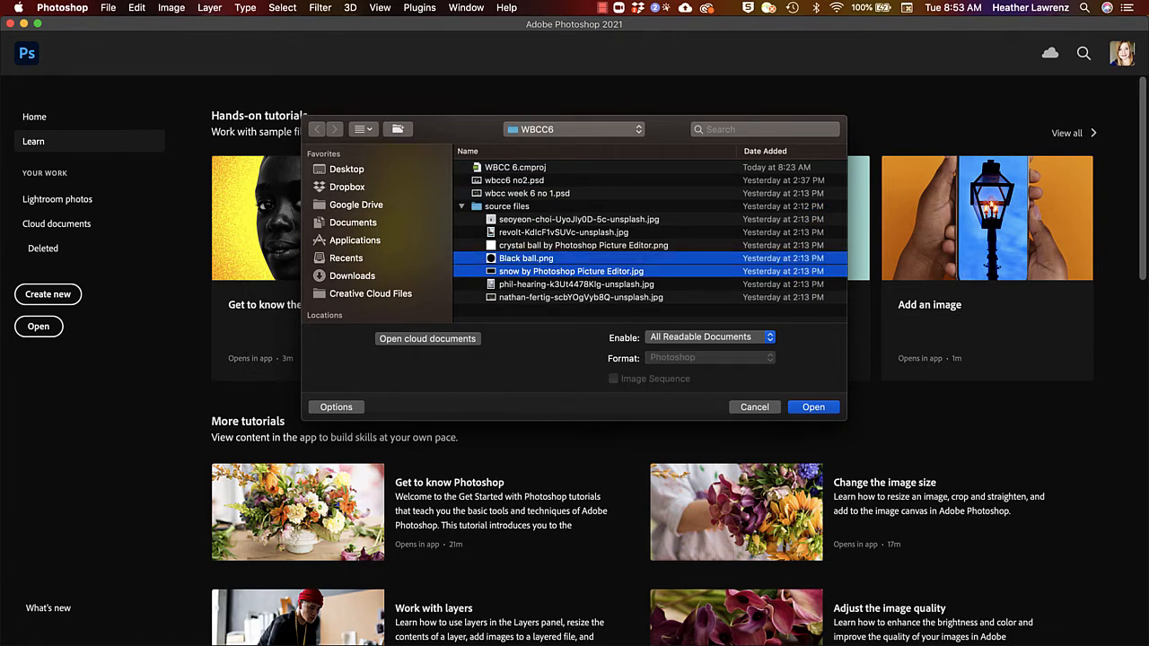
left_click(583, 245, "super")
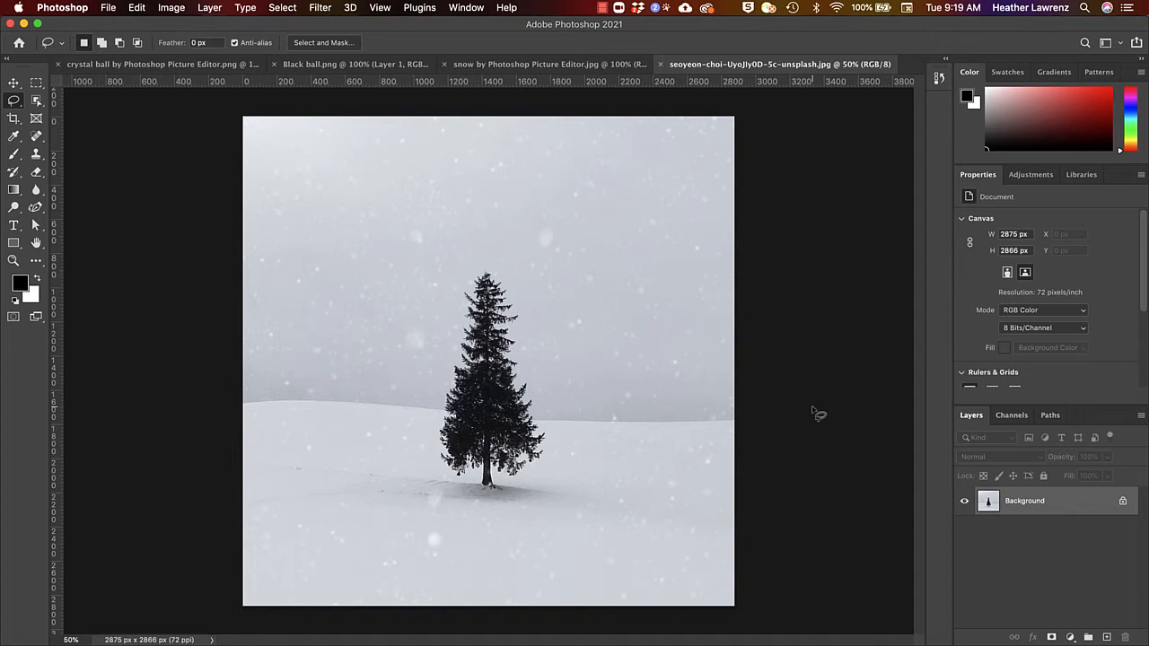
- Select the tree by enclosing it in a rectangle with the Object Selection tool
left_click(37, 101)
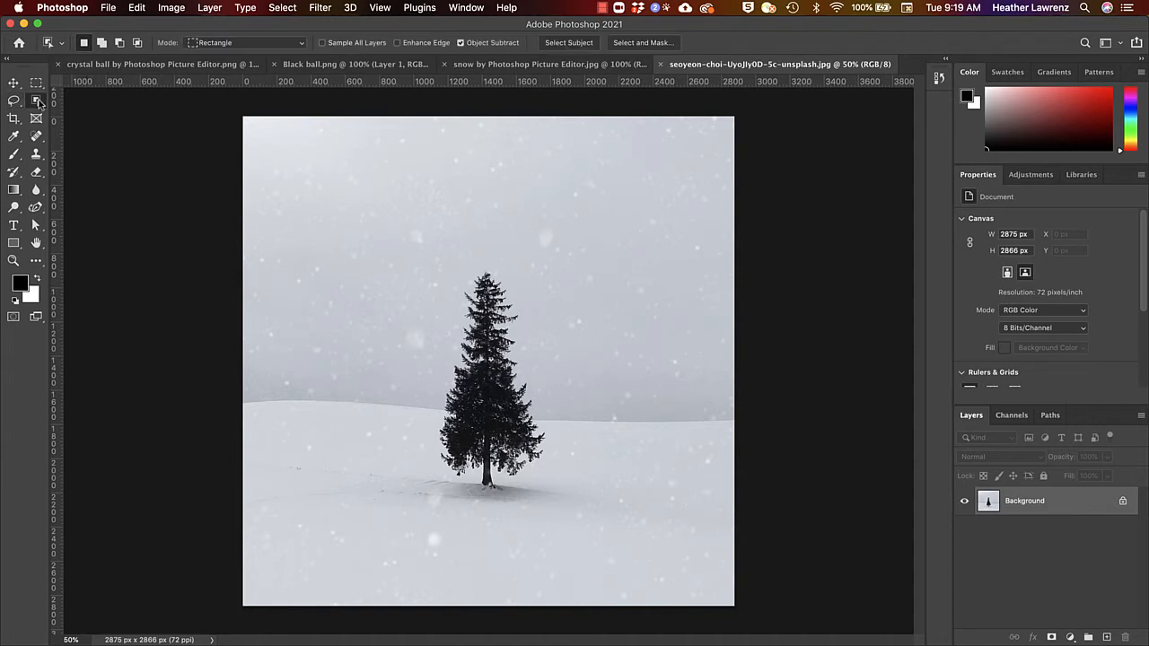
right_click(38, 104)
left_click(81, 99)
left_click_drag(429, 259, 564, 518)
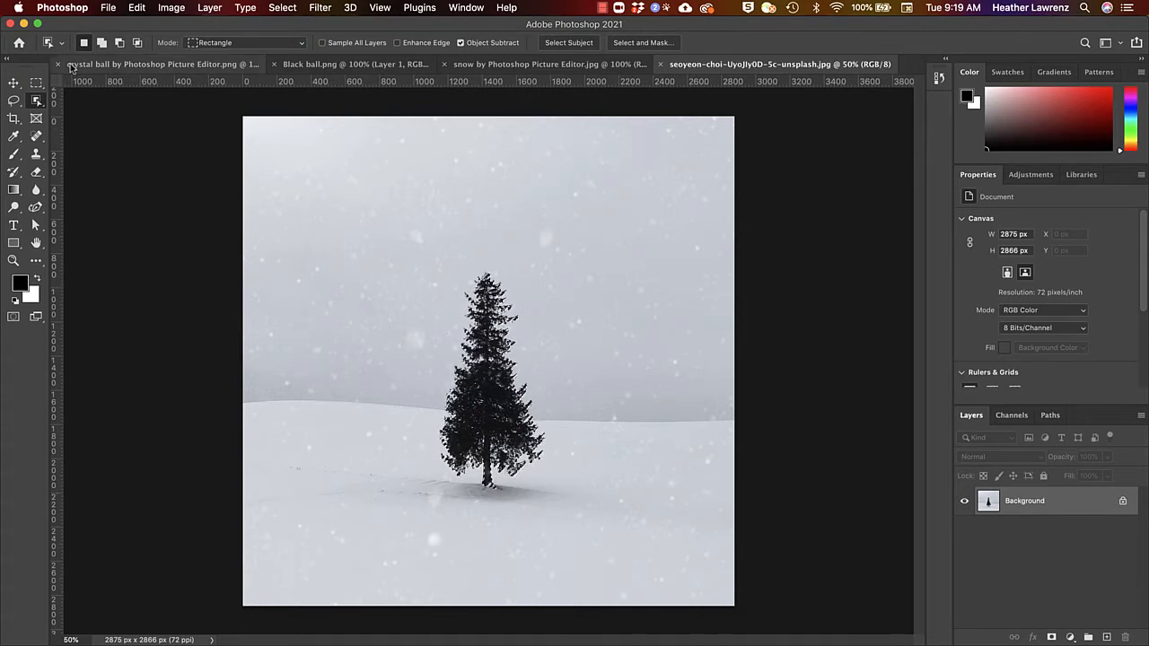
- Outline the tree loosely with the Lasso tool and extend the selection on both sides with the Quick Selection tool
left_click(14, 102)
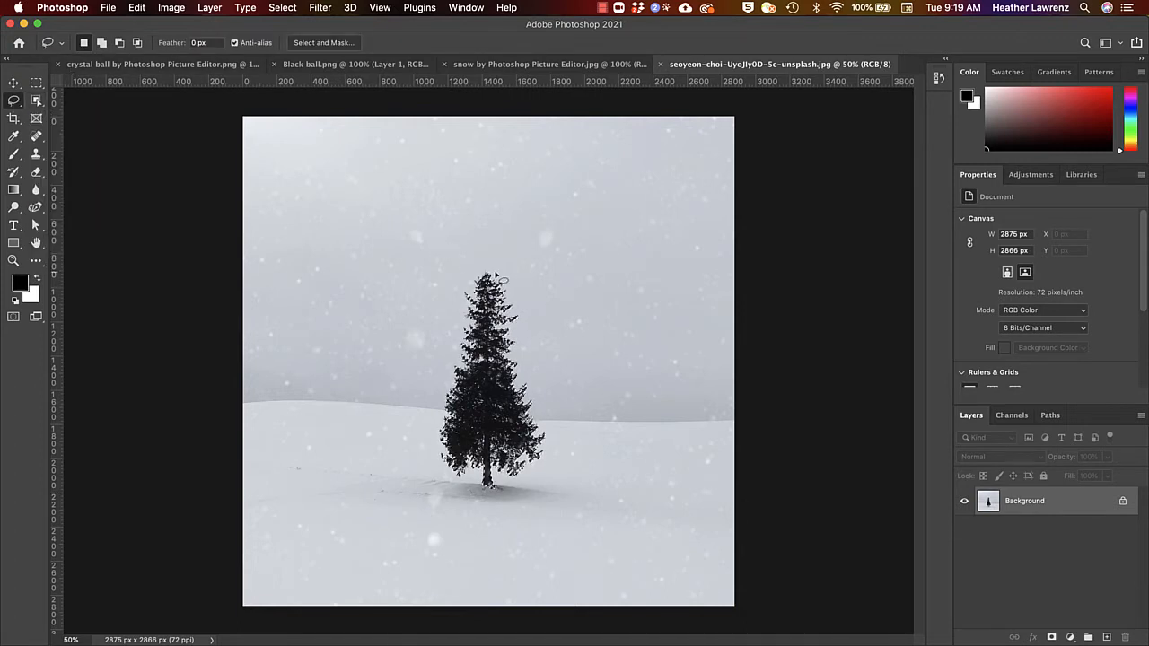
mouse_move(471, 267)
left_mouse_down()
mouse_move(399, 441)
mouse_move(412, 506)
mouse_move(559, 505)
mouse_move(590, 485)
mouse_move(586, 392)
mouse_move(485, 266)
left_mouse_up()
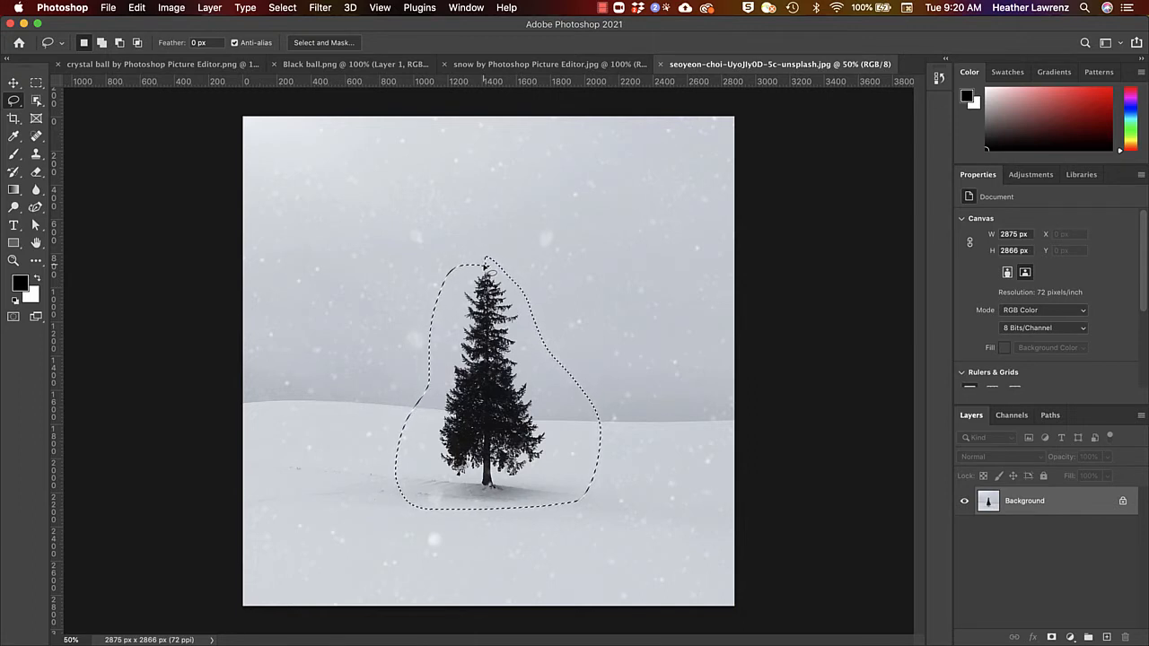
left_click_drag(36, 99, 81, 117)
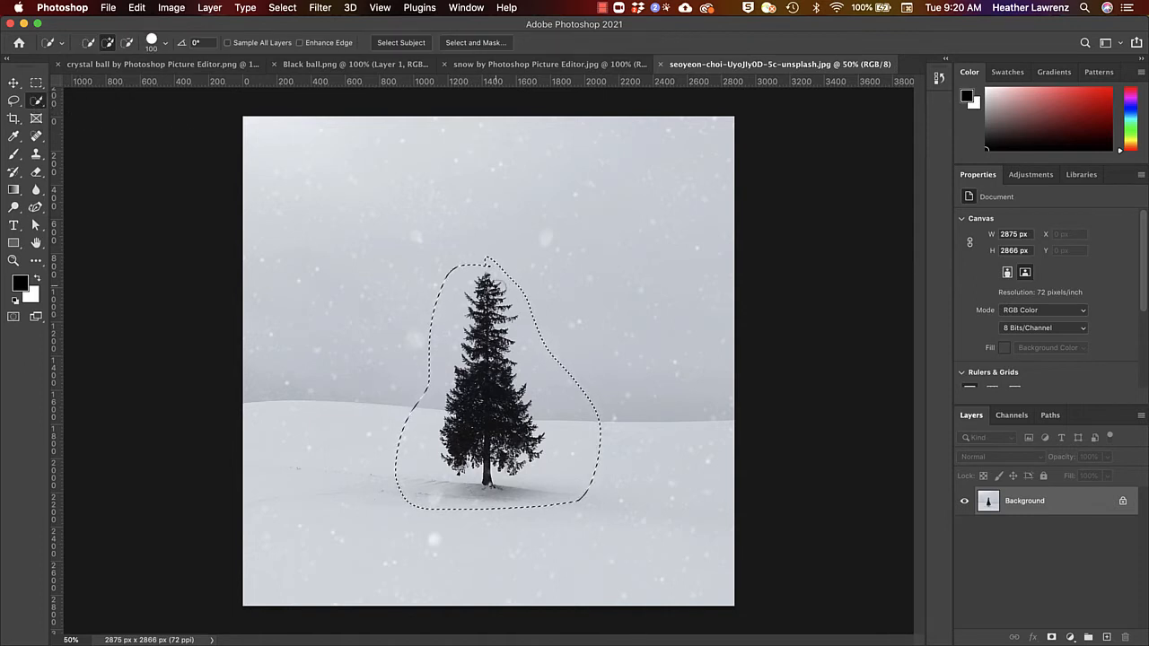
left_click_drag(431, 325, 412, 429)
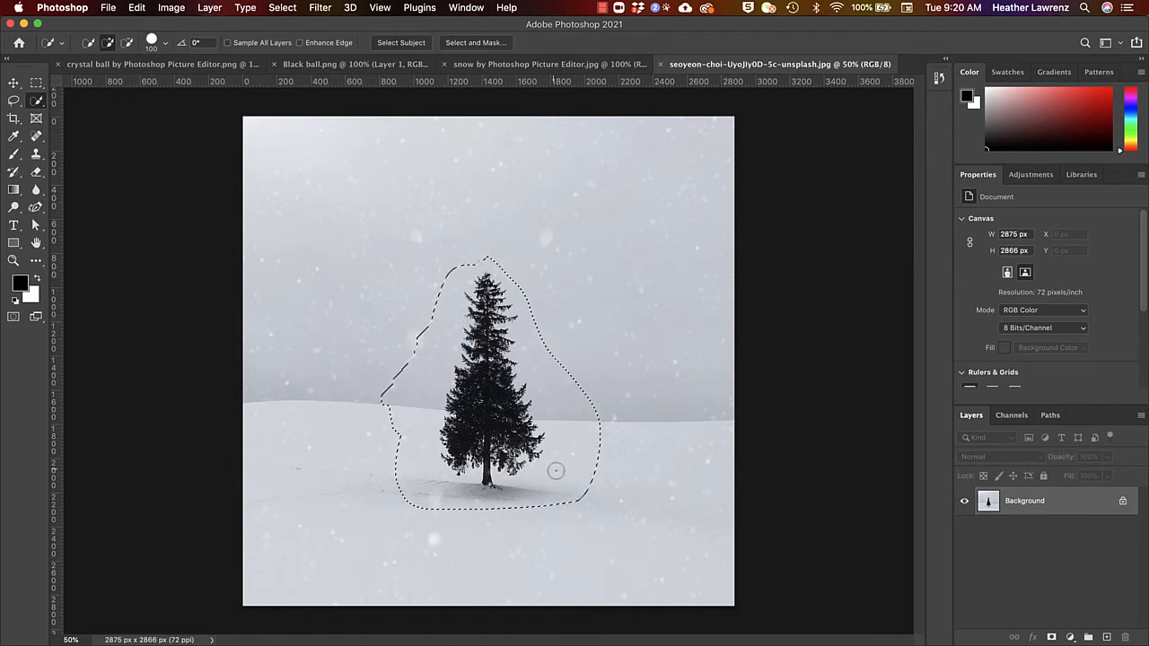
left_click_drag(557, 470, 541, 361)
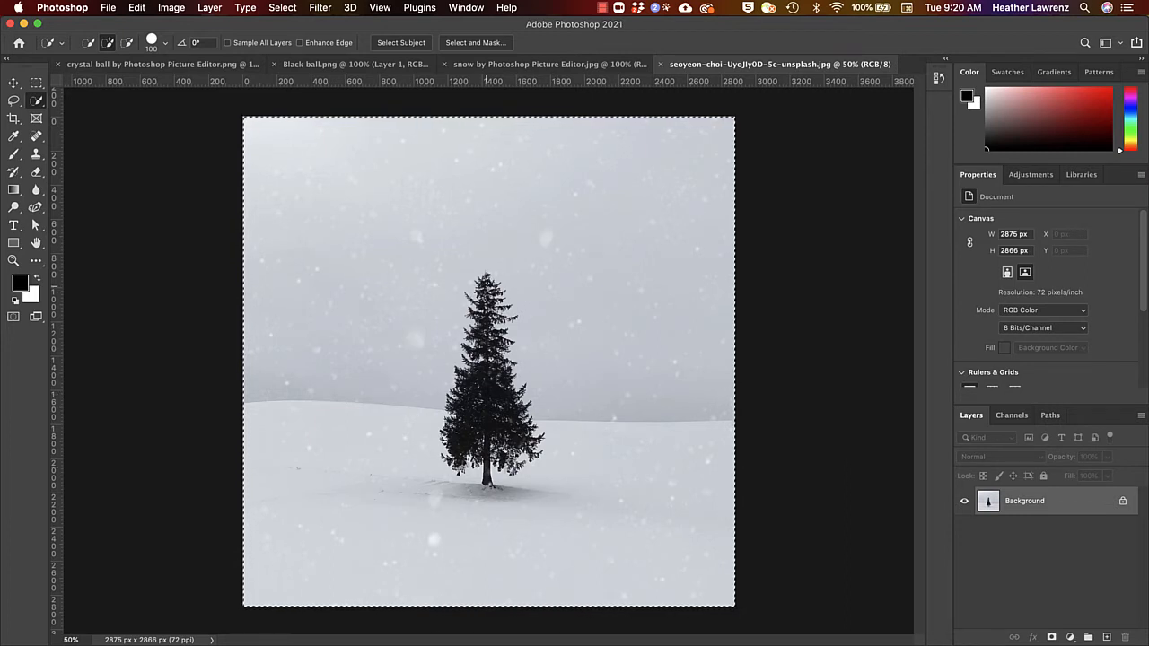
- Clear the existing selection, lasso loosely around the tree, and add a wider area of snow around its base
left_click(13, 101)
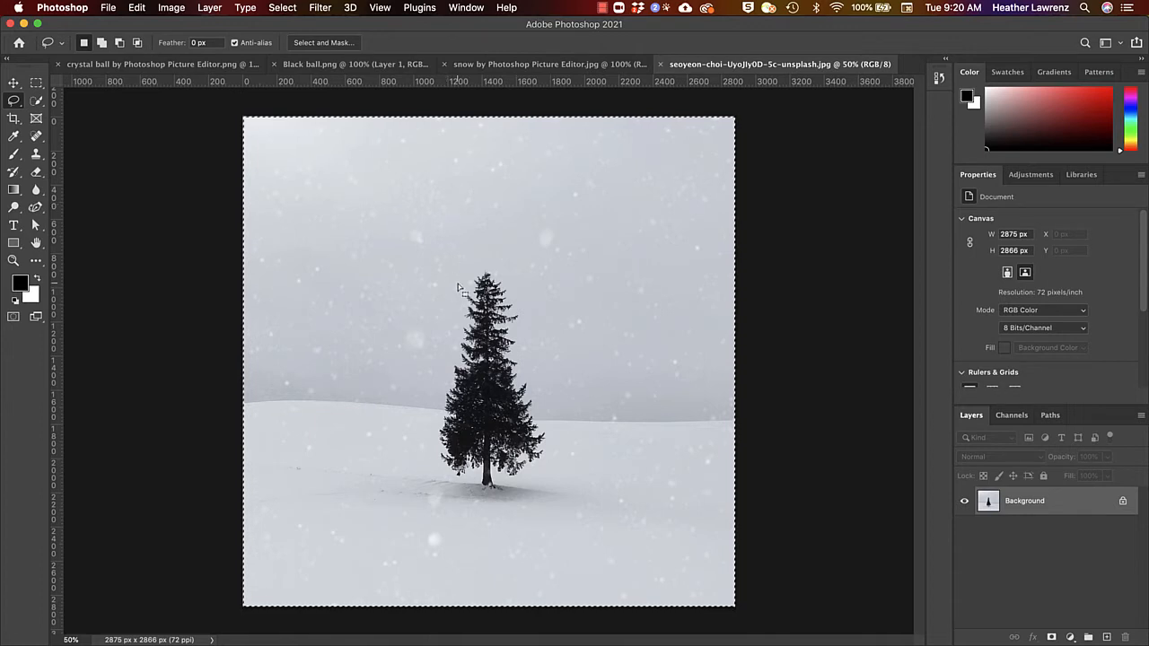
left_click_drag(470, 268, 425, 387)
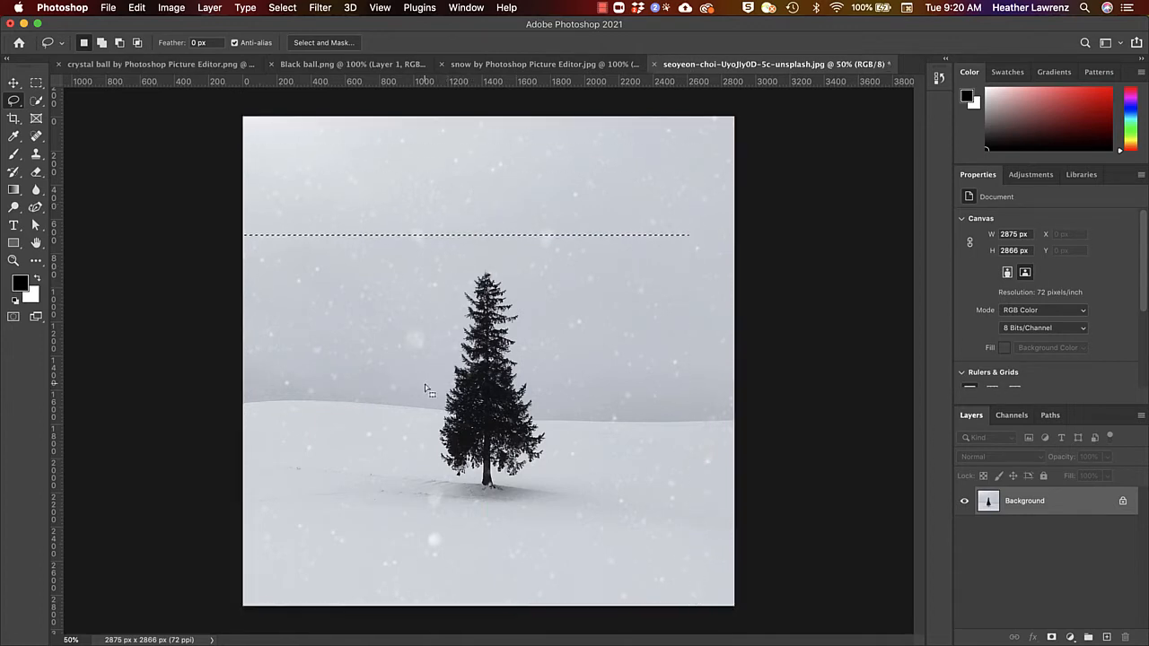
left_click(444, 346)
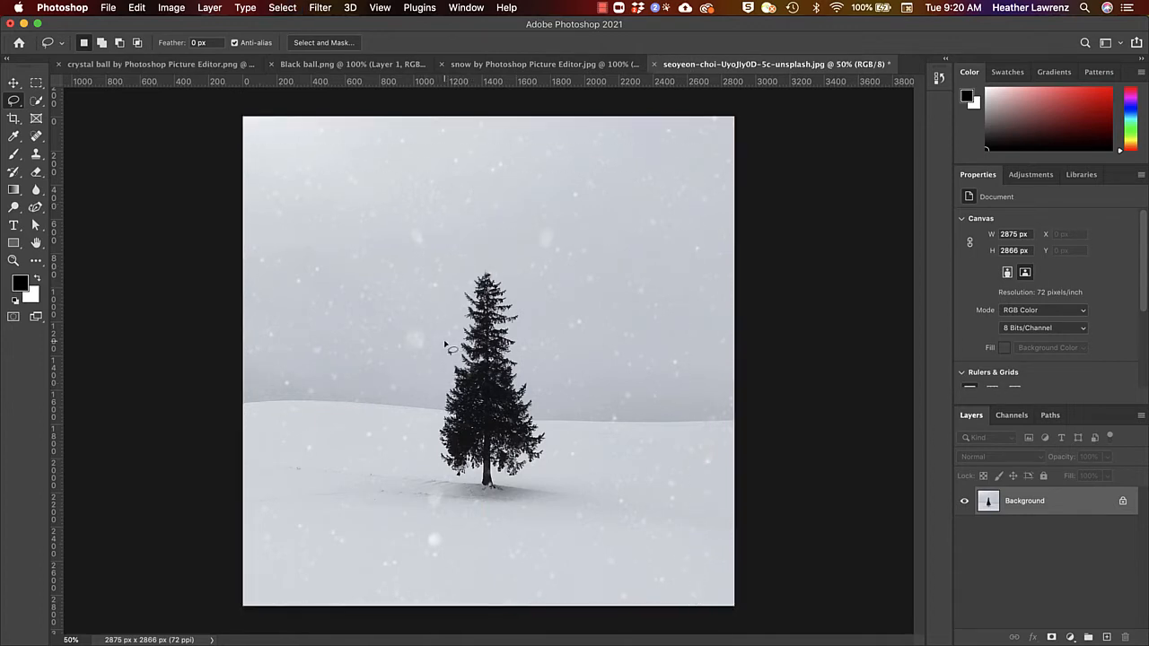
mouse_move(459, 287)
left_mouse_down()
mouse_move(408, 347)
mouse_move(397, 464)
mouse_move(432, 501)
mouse_move(483, 525)
mouse_move(534, 526)
mouse_move(576, 496)
mouse_move(591, 444)
mouse_move(578, 367)
mouse_move(544, 275)
mouse_move(490, 249)
mouse_move(462, 259)
mouse_move(447, 297)
left_mouse_up()
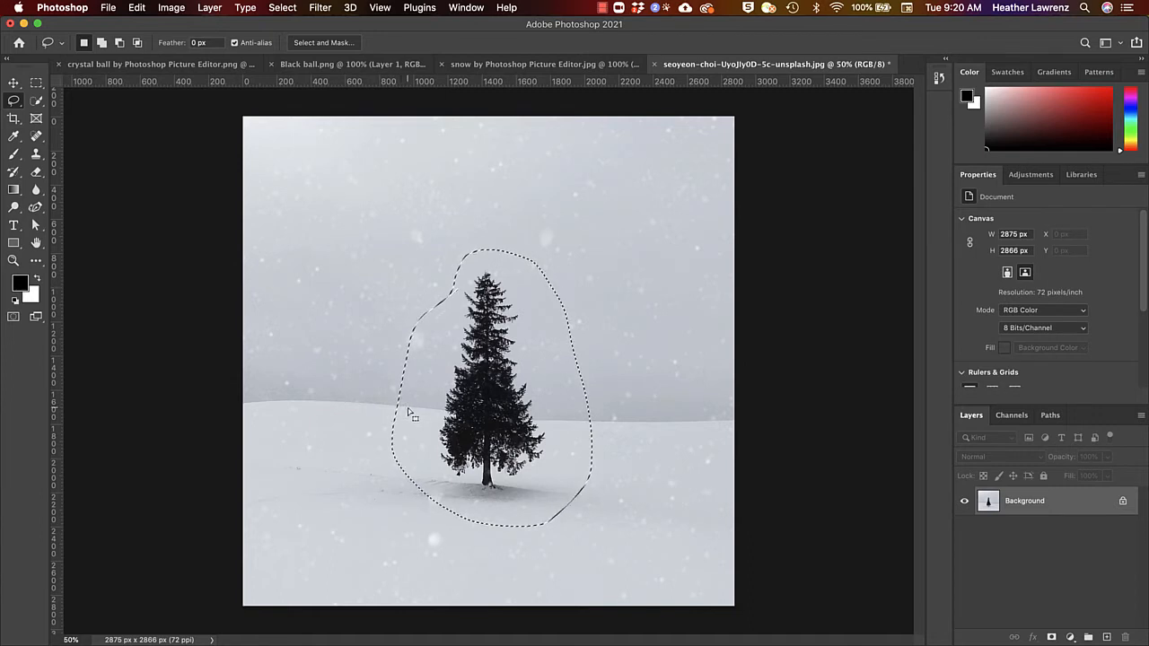
key("shift")
mouse_move(406, 410)
left_mouse_down()
mouse_move(359, 412)
mouse_move(344, 462)
mouse_move(364, 529)
mouse_move(414, 572)
mouse_move(485, 579)
mouse_move(577, 564)
mouse_move(631, 531)
mouse_move(648, 475)
mouse_move(625, 434)
mouse_move(585, 431)
left_mouse_up()
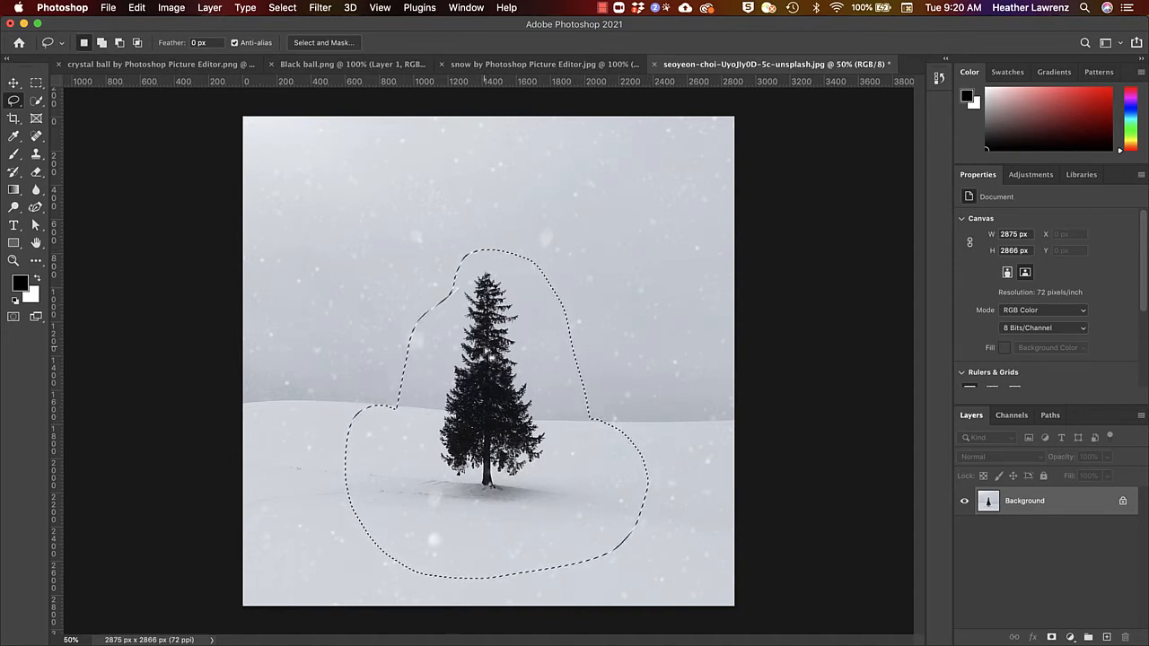
- Bring the tree selection into Select and Mask, look through the view modes, and keep the Overlay view
left_click(321, 43)
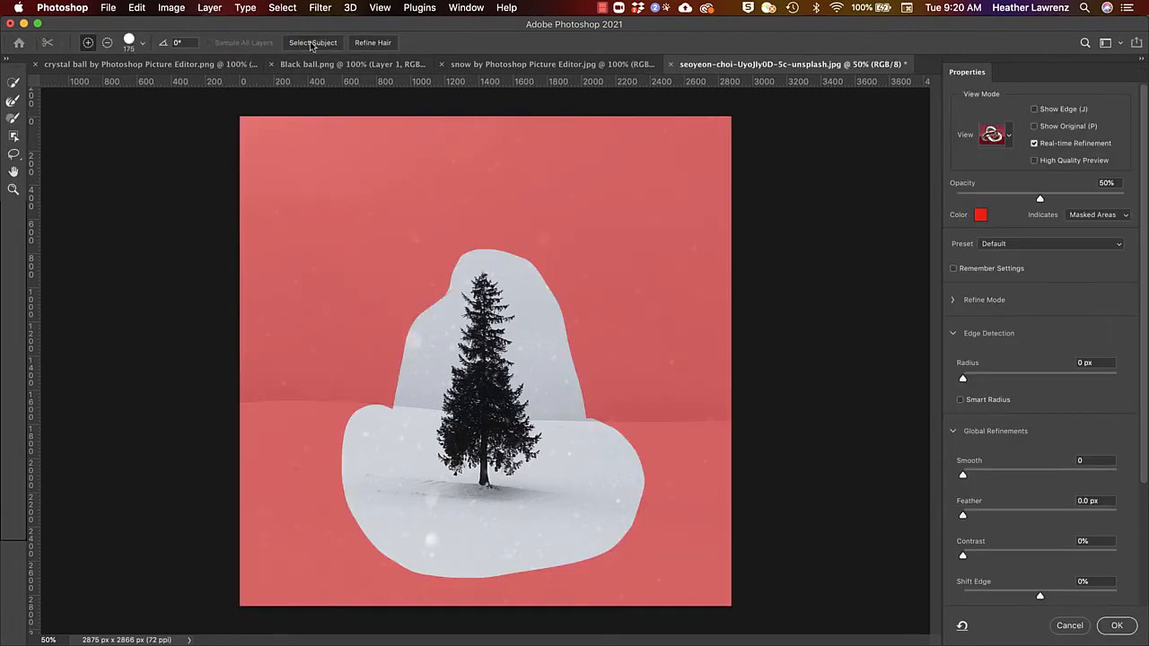
left_click(1009, 136)
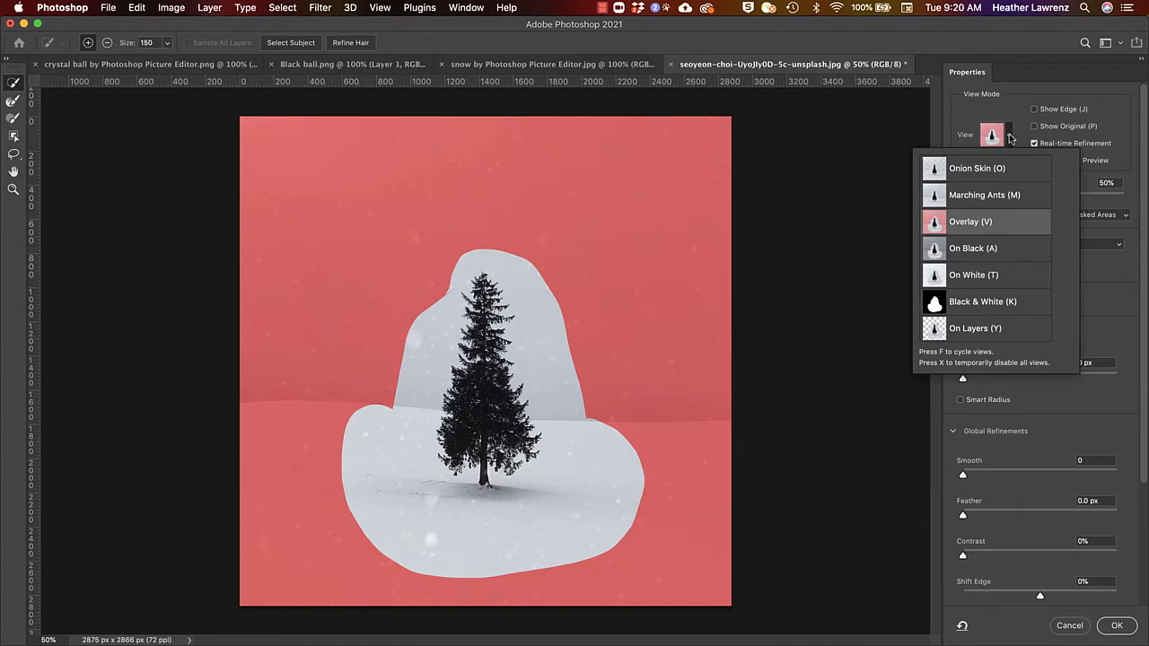
left_click(1002, 194)
left_click(995, 221)
left_click(1009, 93)
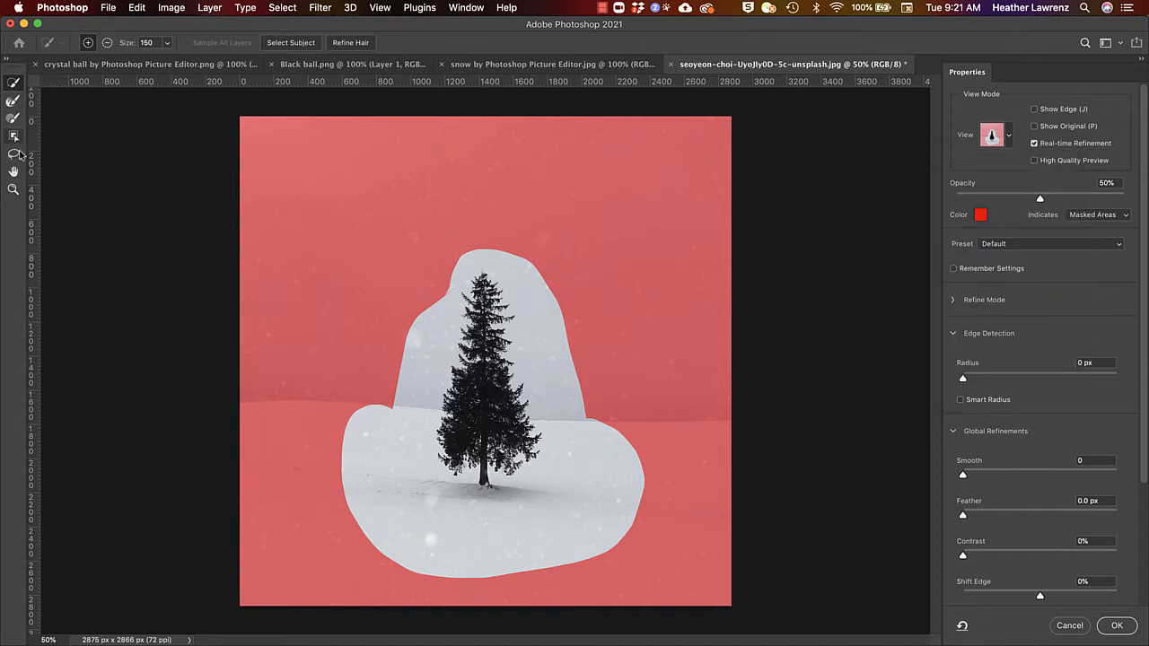
- Subtract the sky around the upper part of the tree from the selection with the Quick Selection tool
left_click_drag(522, 265, 528, 273)
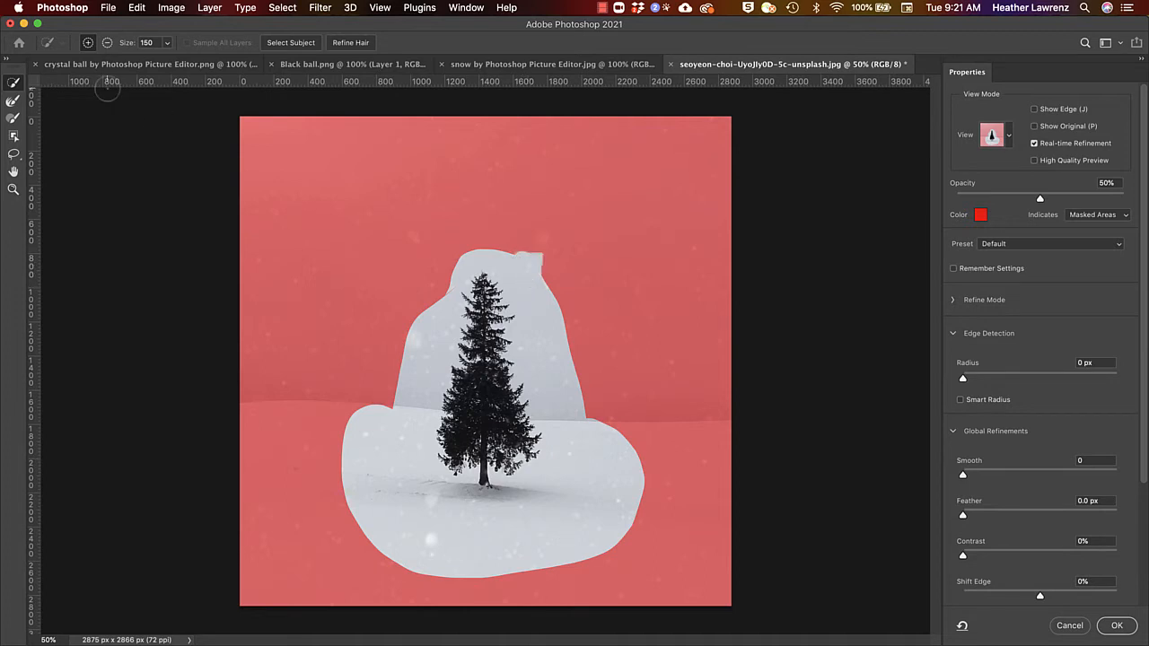
left_click(106, 43)
left_click(107, 43)
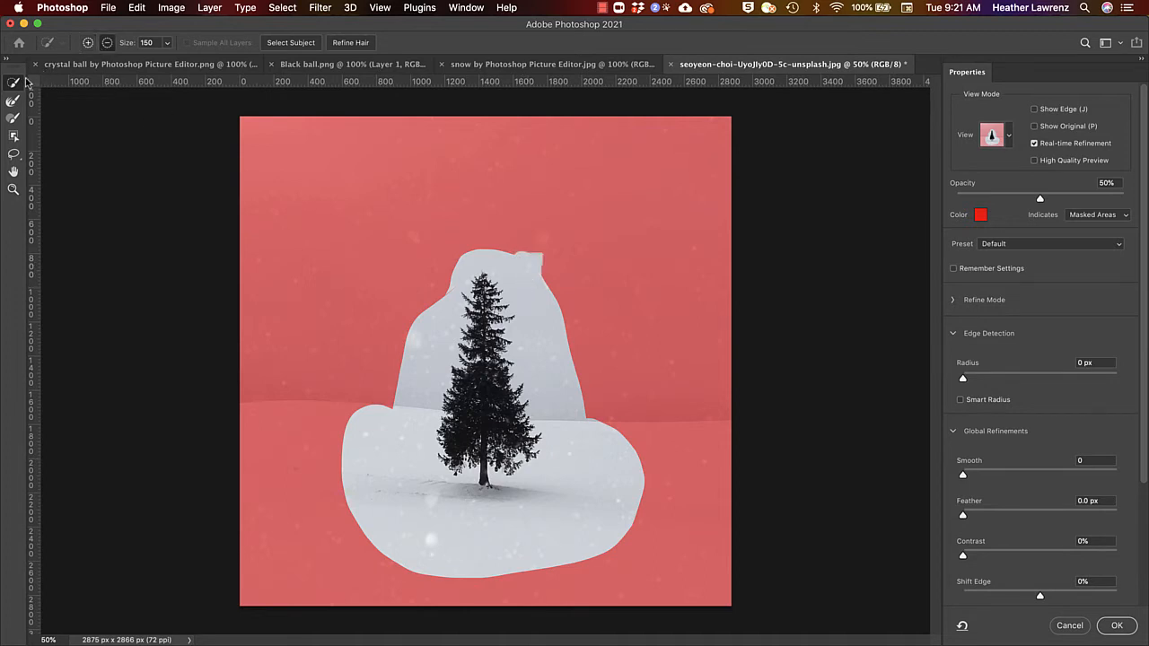
mouse_move(554, 268)
left_mouse_down()
mouse_move(514, 251)
mouse_move(554, 337)
mouse_move(461, 279)
mouse_move(540, 351)
mouse_move(582, 412)
left_mouse_up()
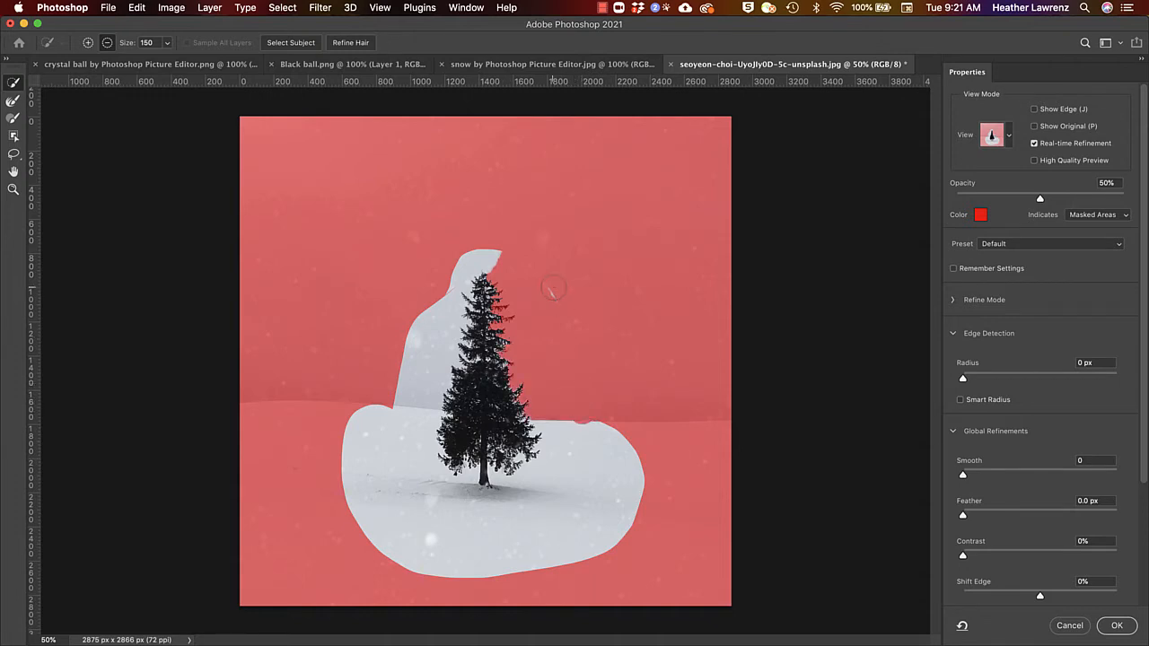
left_click_drag(493, 251, 463, 240)
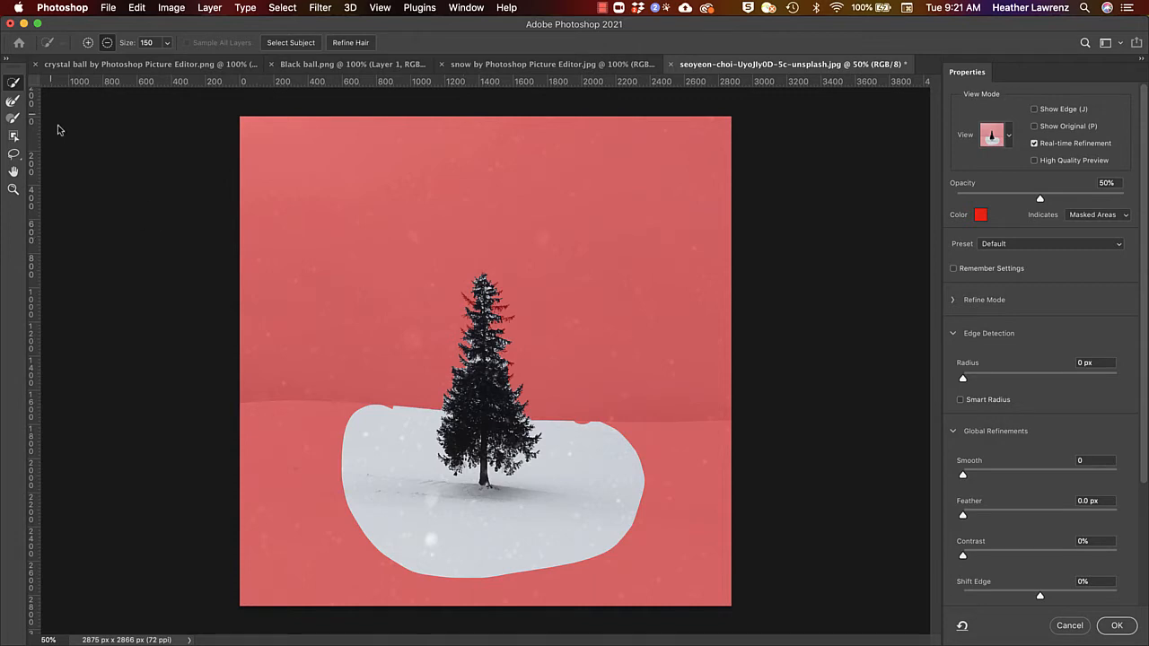
- Refine the selection edge around the upper branches of the tree with the Refine Edge Brush at size 175
left_click(9, 102)
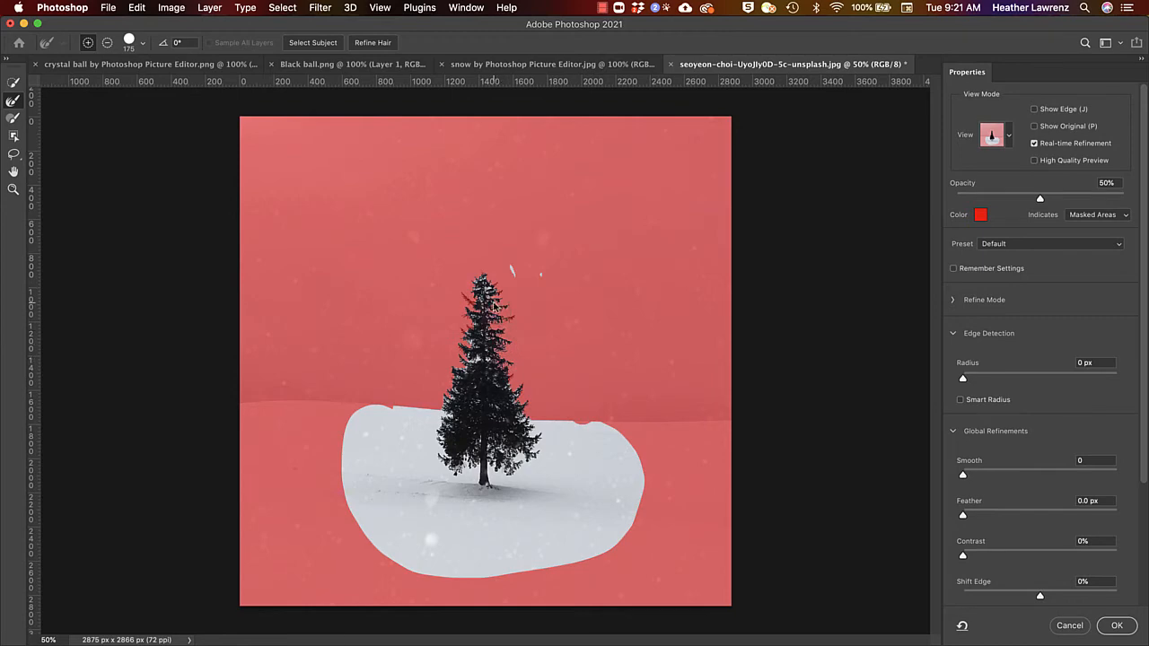
scroll(492, 298, "up", 8)
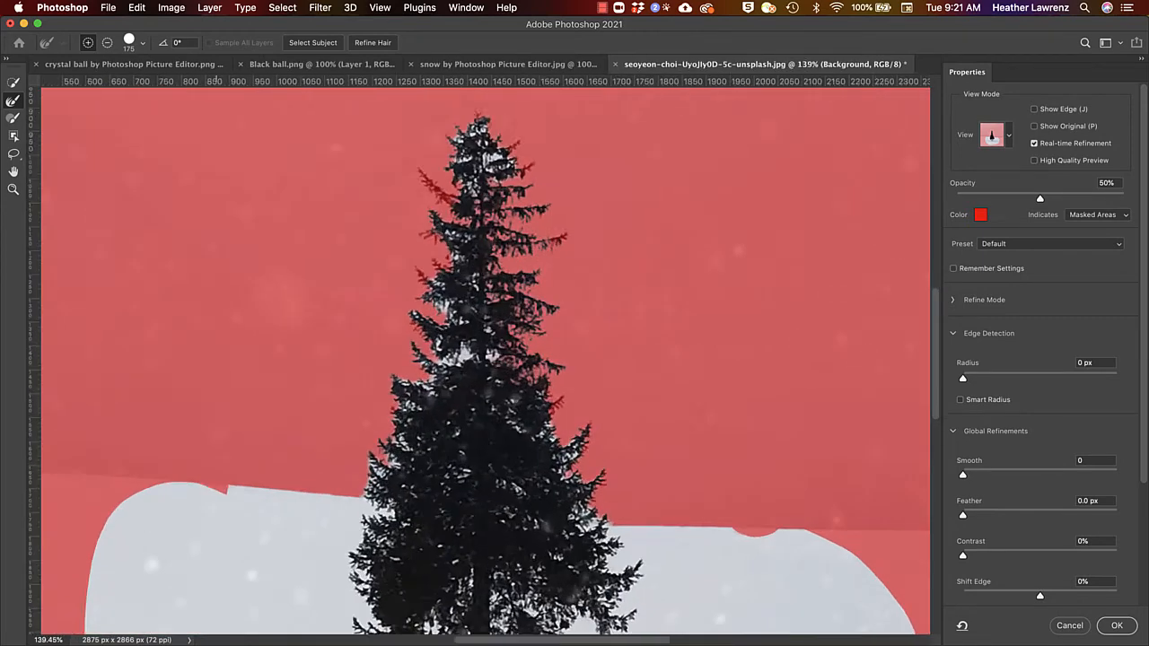
scroll(492, 298, "right", 5)
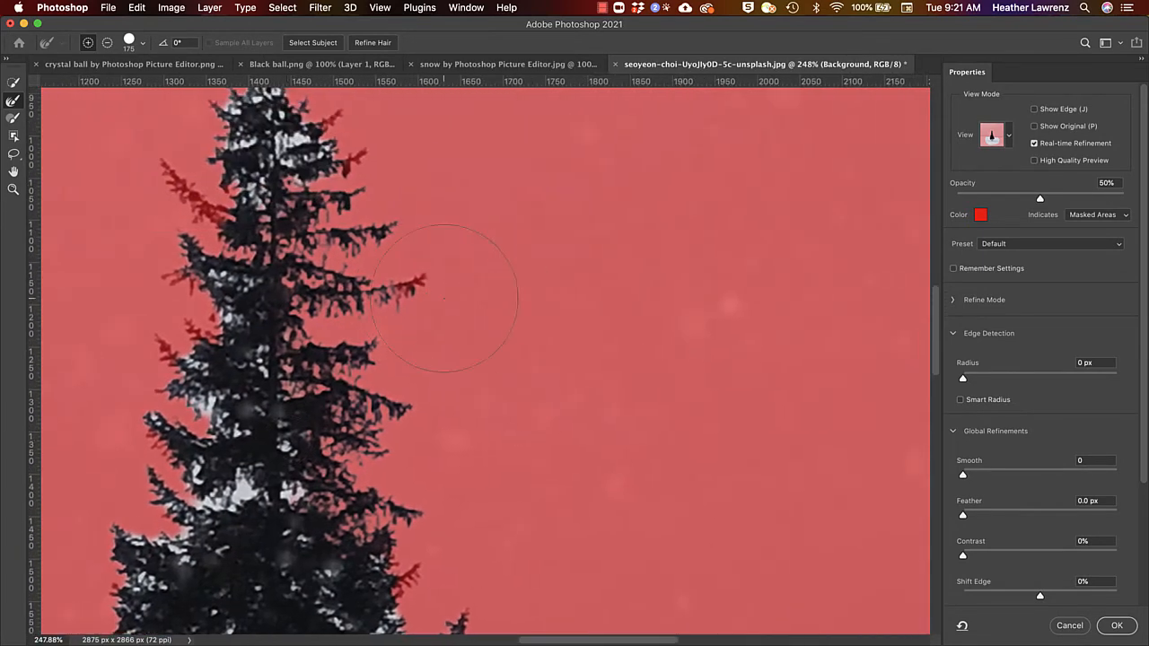
left_click_drag(445, 298, 416, 290)
mouse_move(356, 179)
left_mouse_down()
mouse_move(332, 152)
mouse_move(296, 170)
mouse_move(269, 161)
mouse_move(243, 124)
mouse_move(192, 235)
mouse_move(179, 367)
mouse_move(201, 413)
left_mouse_up()
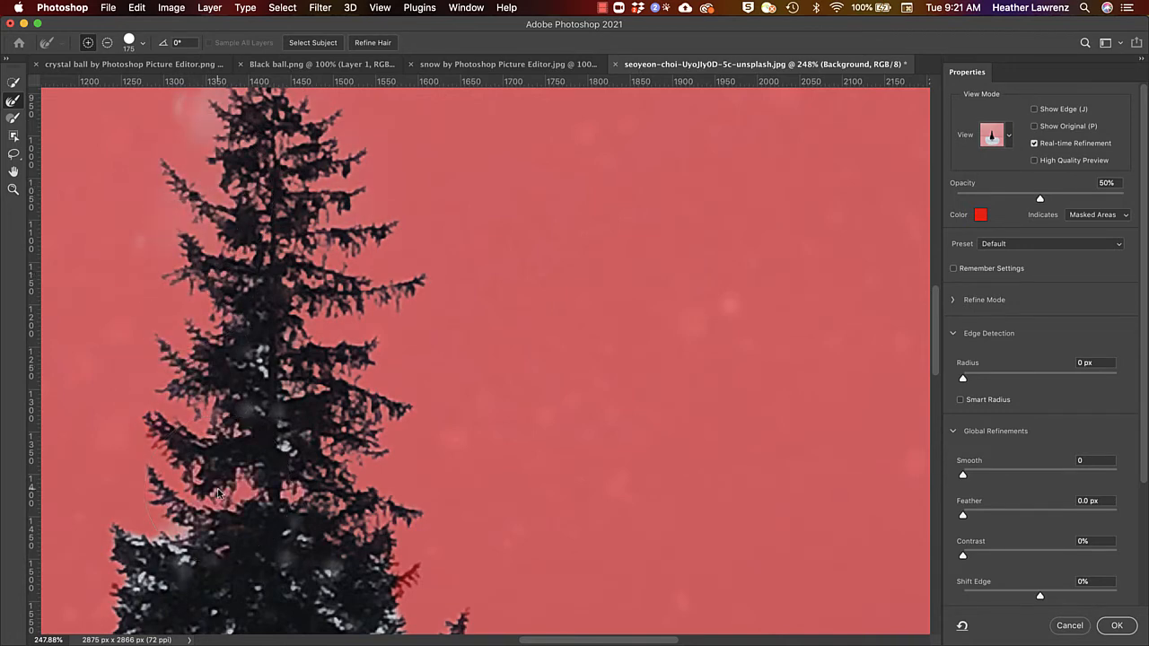
mouse_move(217, 493)
left_mouse_down()
mouse_move(273, 372)
mouse_move(163, 543)
left_mouse_up()
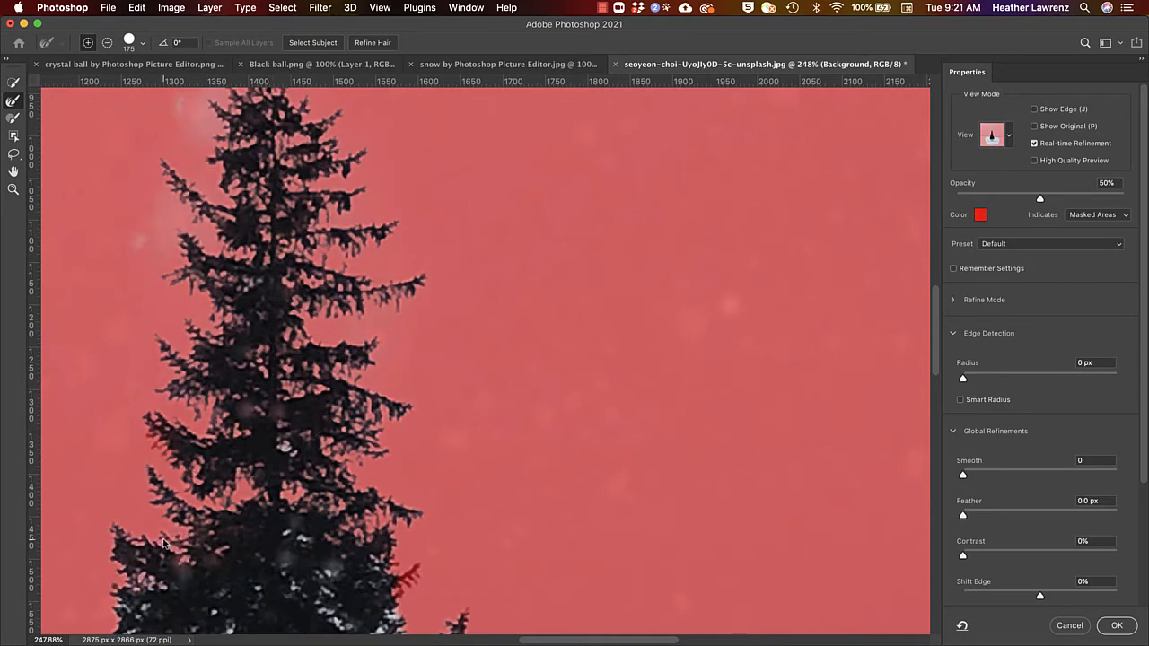
- Brush over the middle branches of the tree, down towards the snow line, to refine their selection edges
scroll(164, 543, "down", 10)
scroll(371, 439, "up", 3)
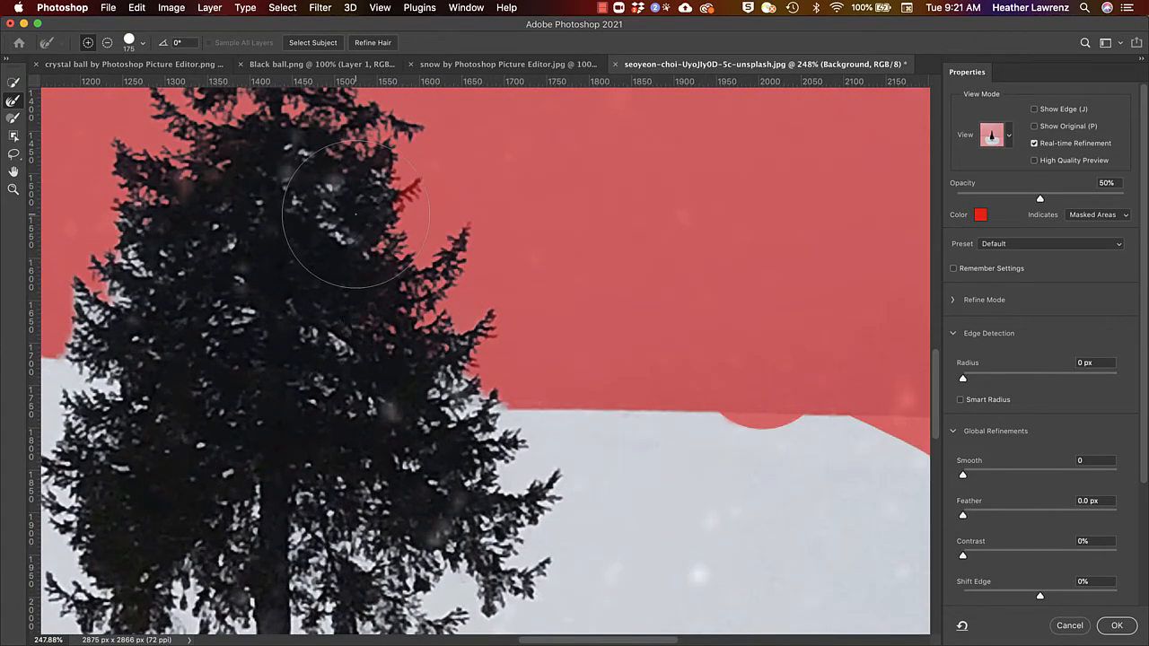
left_click_drag(356, 213, 128, 269)
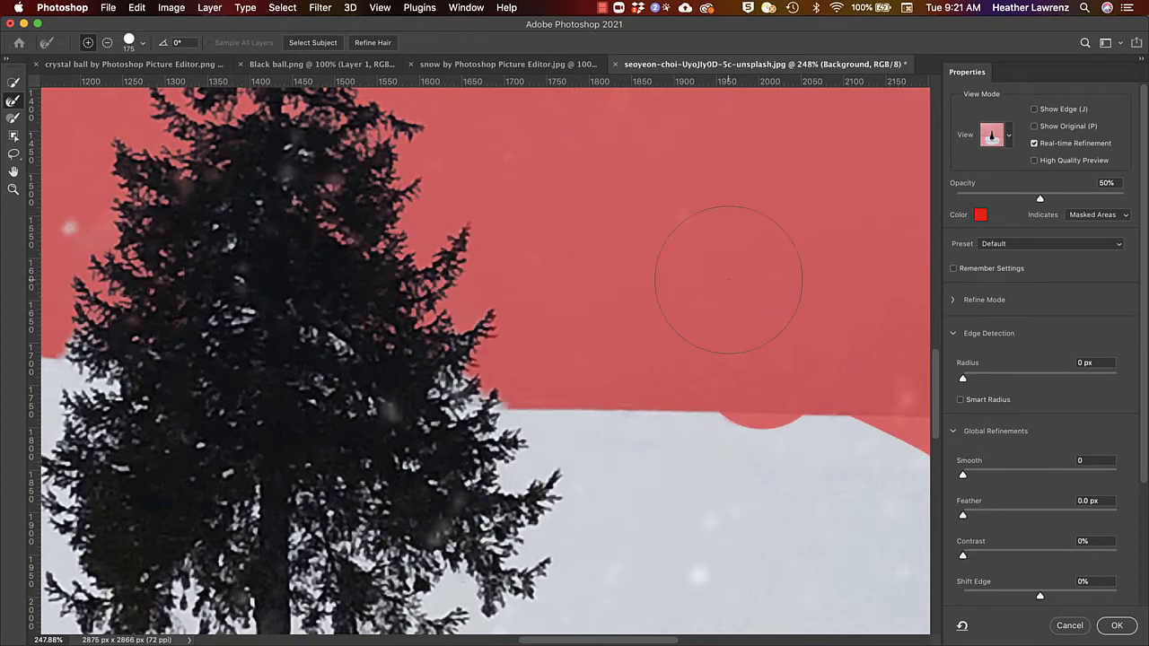
scroll(728, 279, "down", 1)
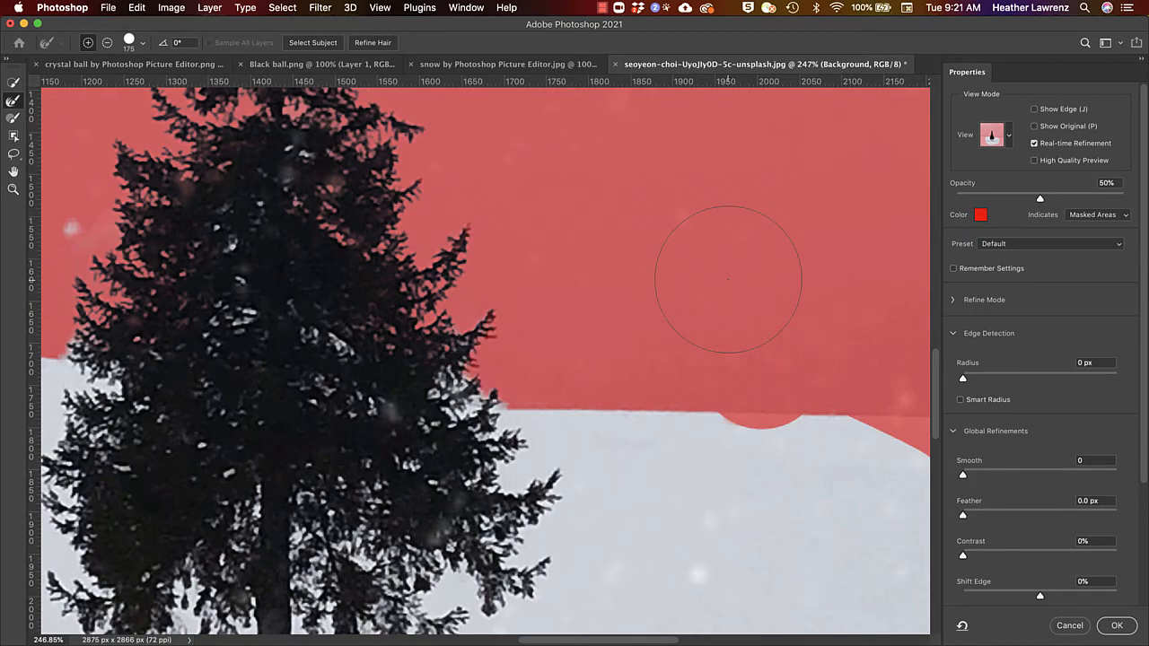
scroll(728, 279, "down", 5)
scroll(728, 279, "down", 4)
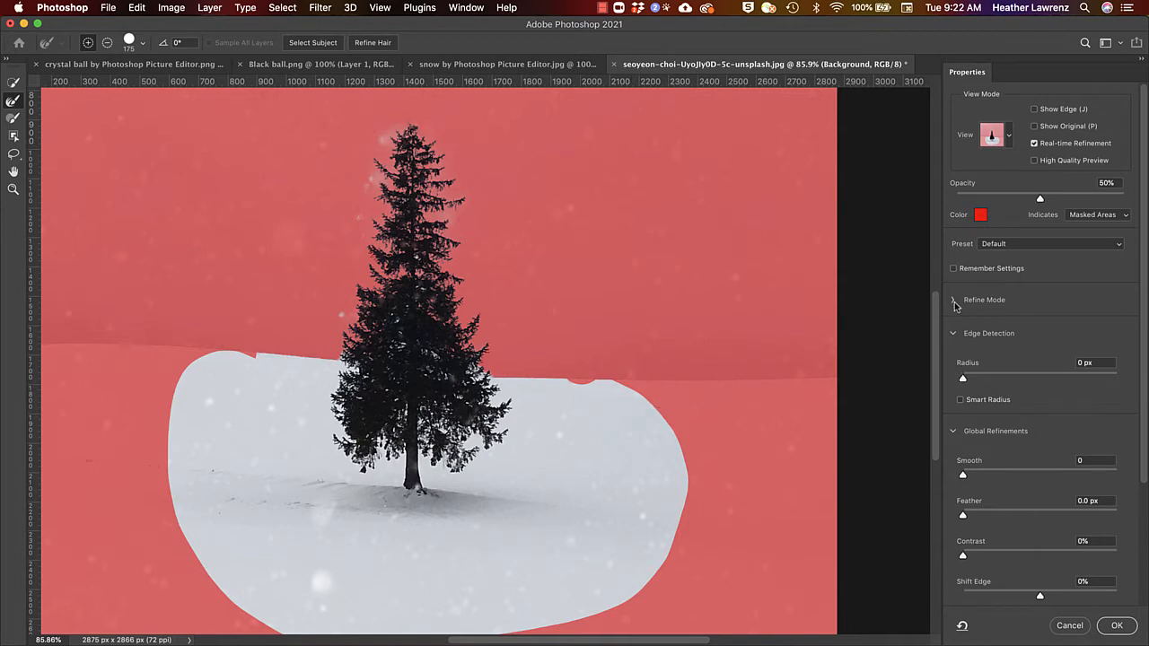
- Output the refined tree selection to a New Layer and toggle the original Background layer on and off to compare
scroll(982, 561, "down", 5)
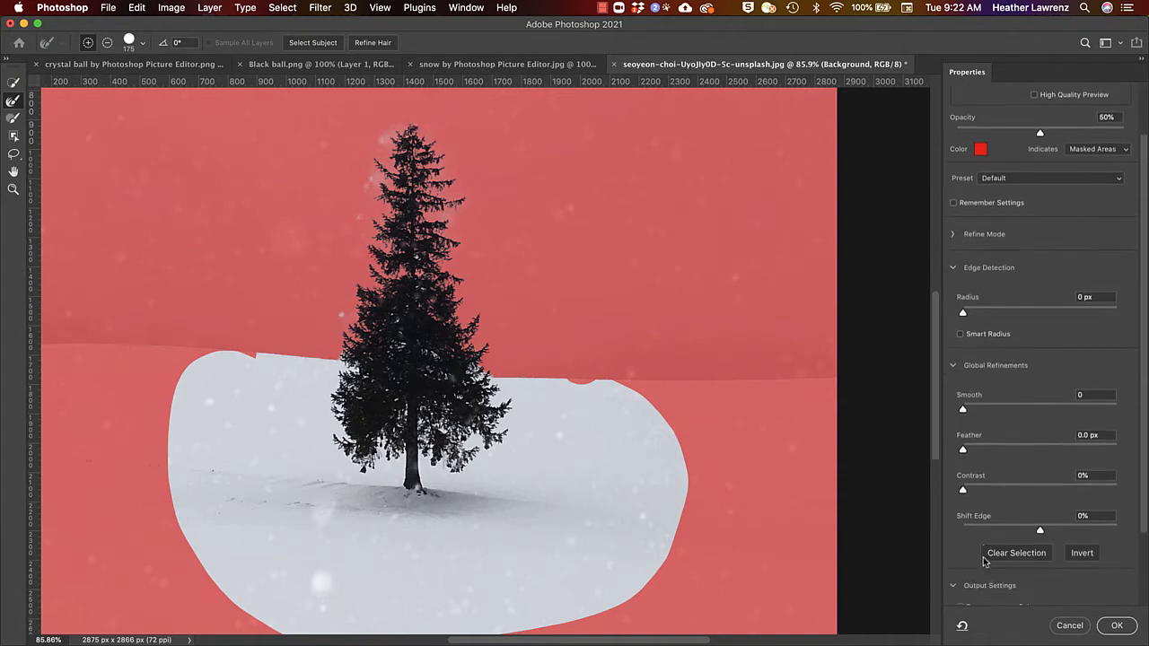
scroll(983, 561, "down", 1)
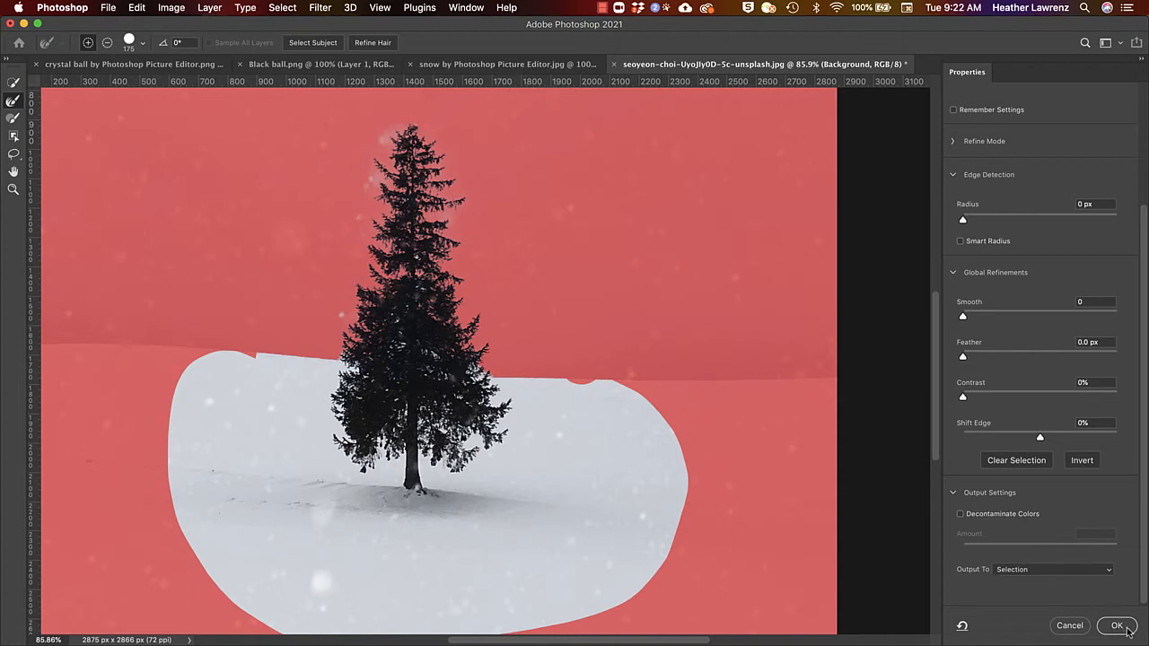
left_click(1076, 574)
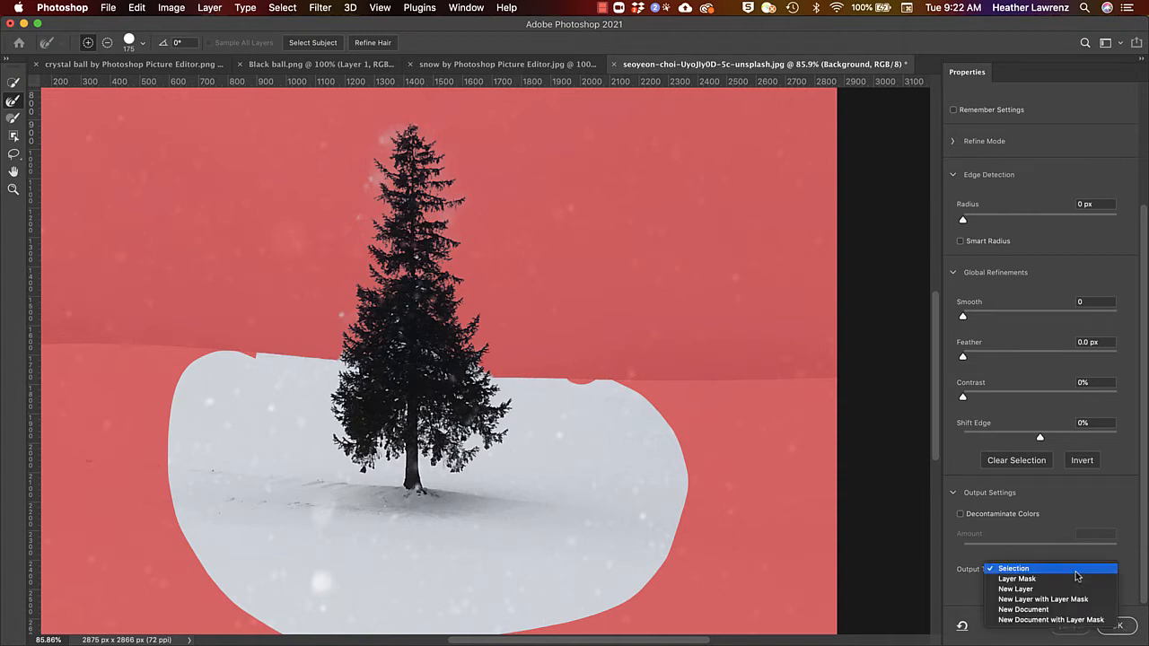
left_click(1027, 590)
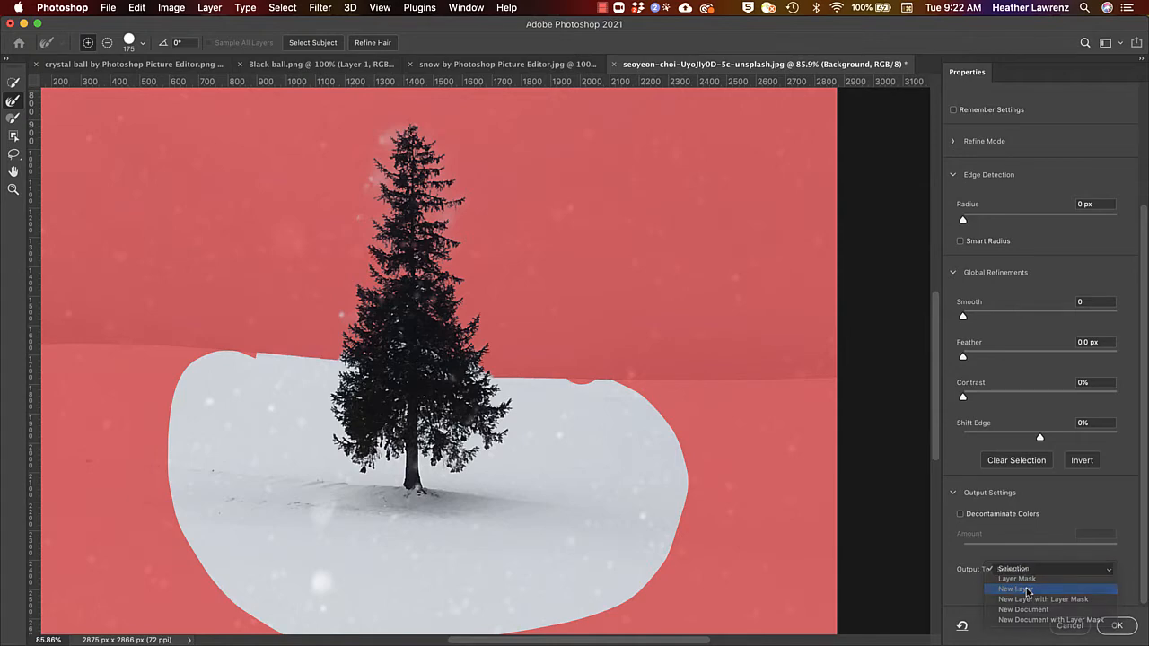
left_click(1117, 625)
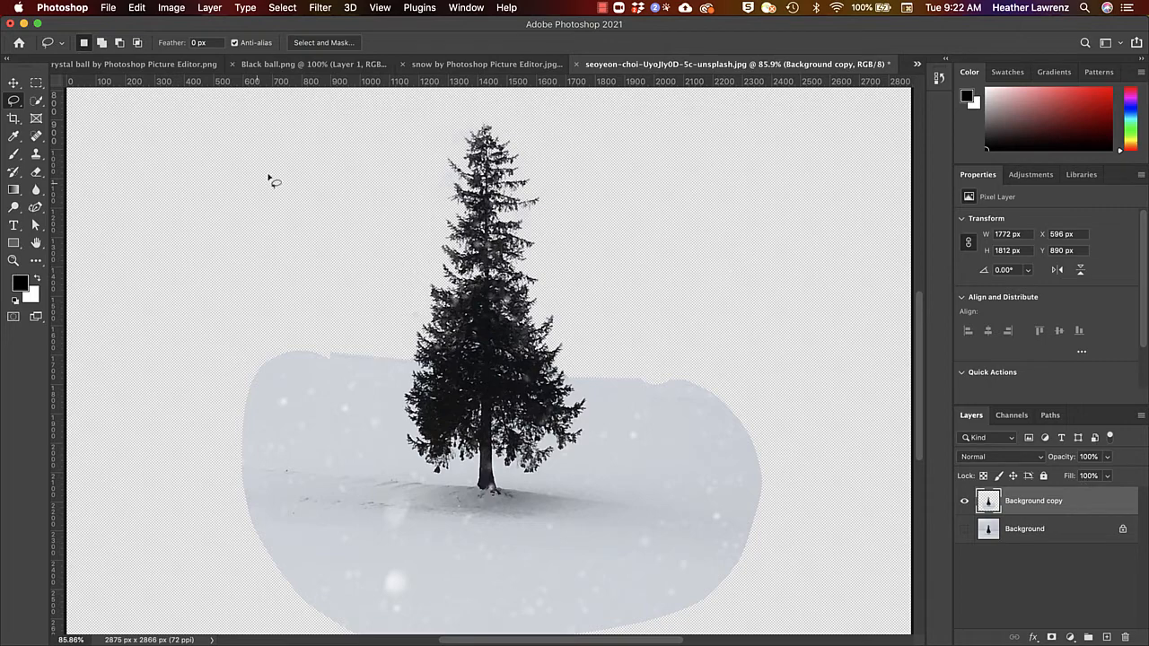
left_click(965, 529)
left_click(964, 530)
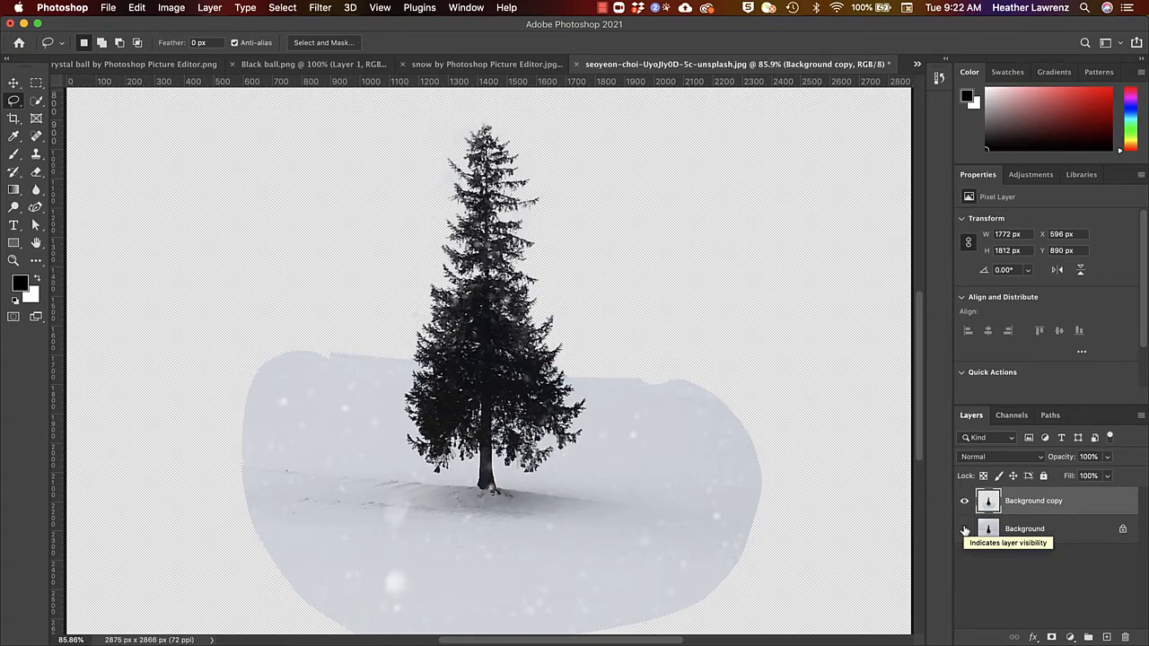
- Apply a custom Lens Correction to the tree cutout layer with Remove Distortion set to -43
scroll(758, 307, "down", 5)
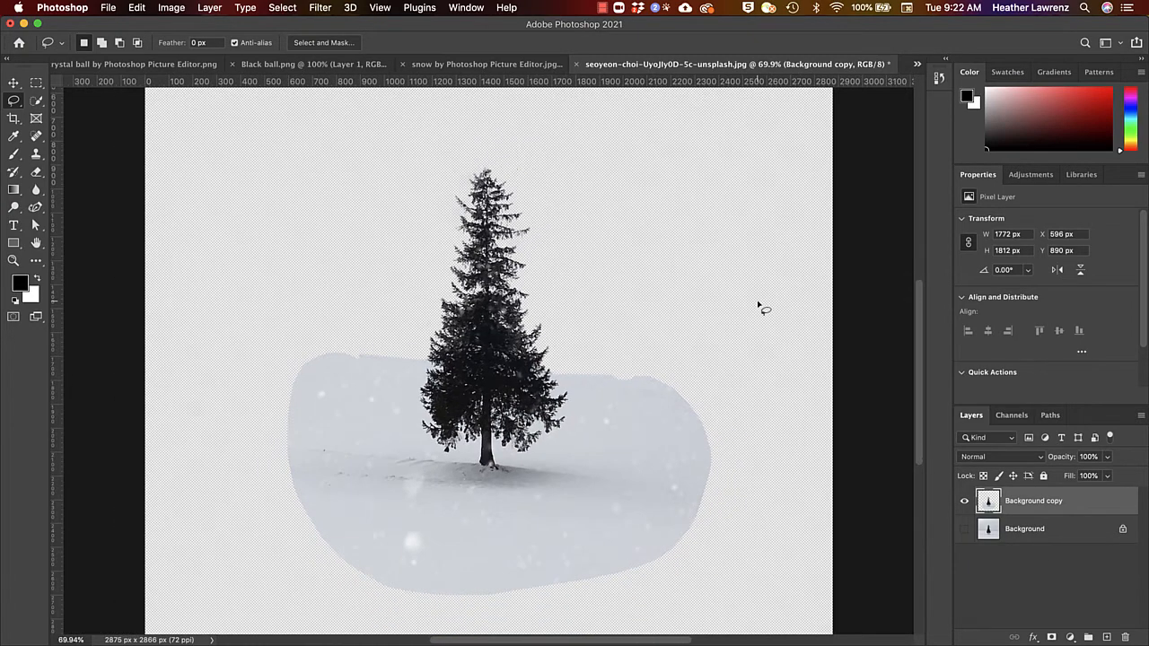
scroll(758, 308, "up", 1)
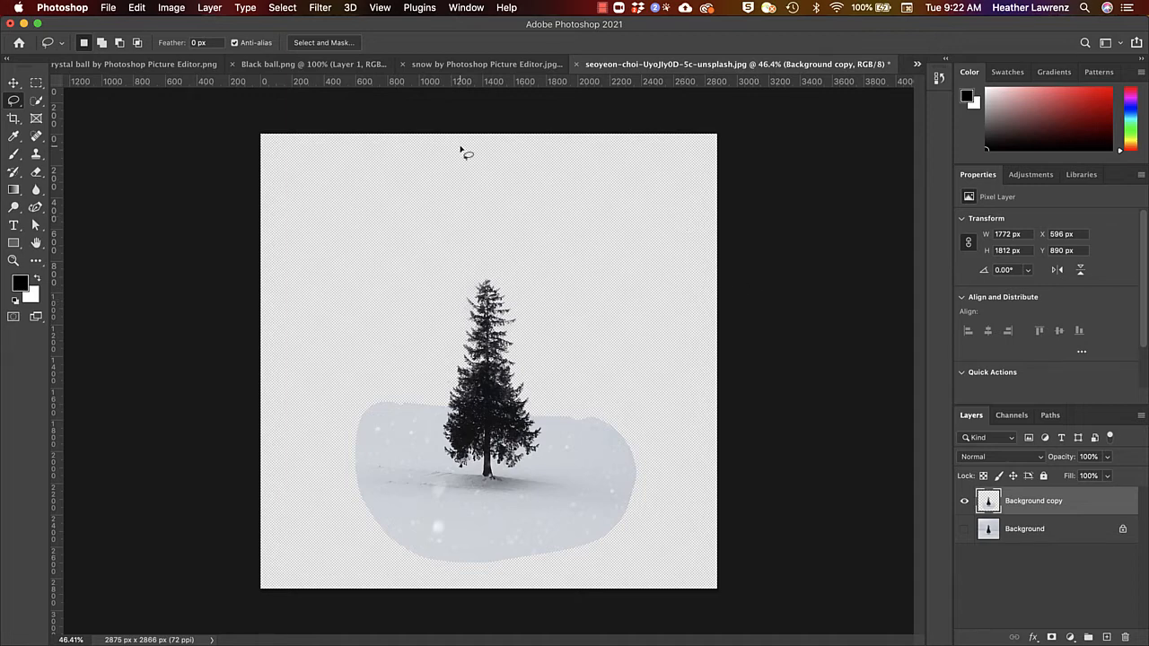
left_click(321, 8)
left_click(322, 8)
left_click(321, 8)
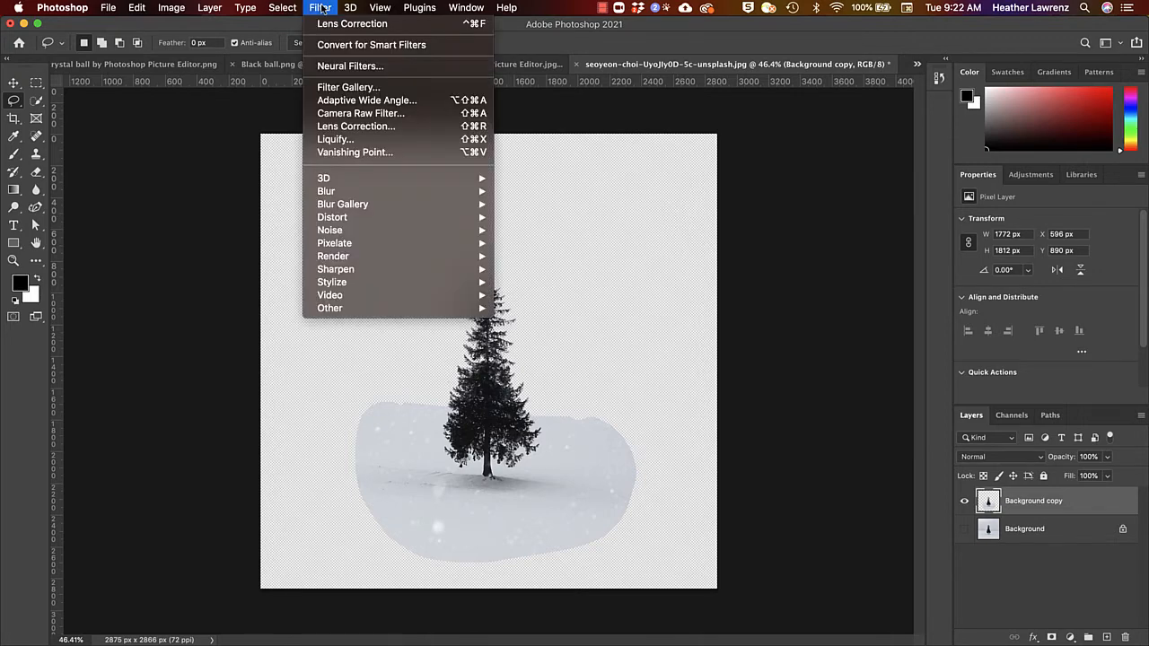
left_click(348, 133)
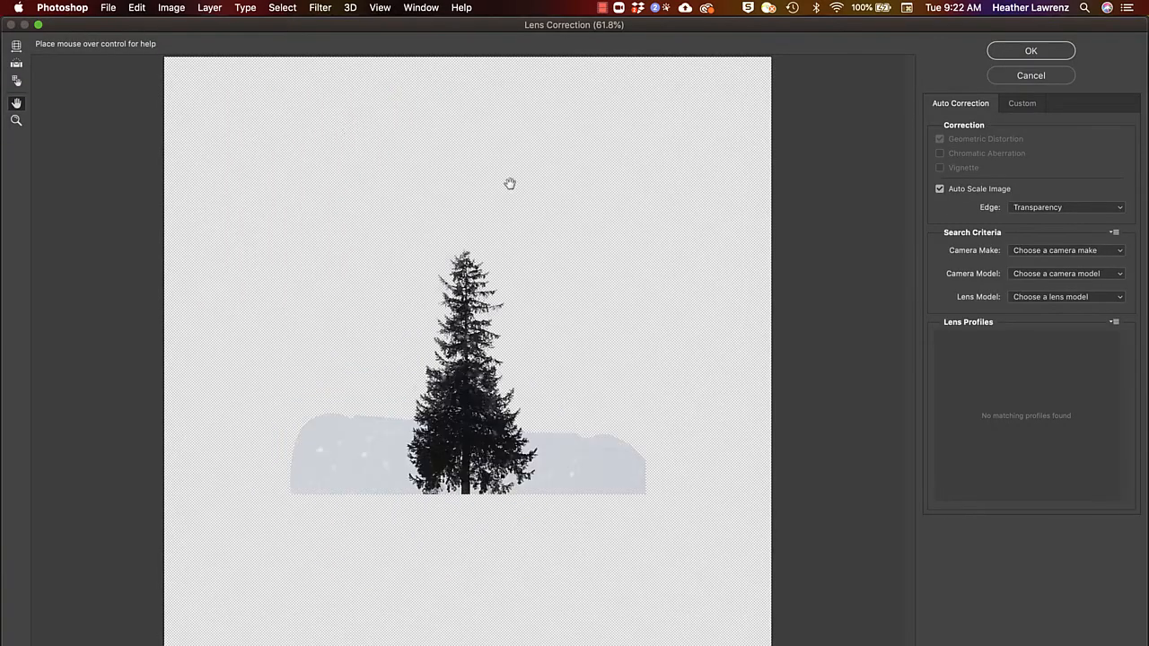
left_click(1016, 105)
left_click_drag(1031, 172, 1003, 176)
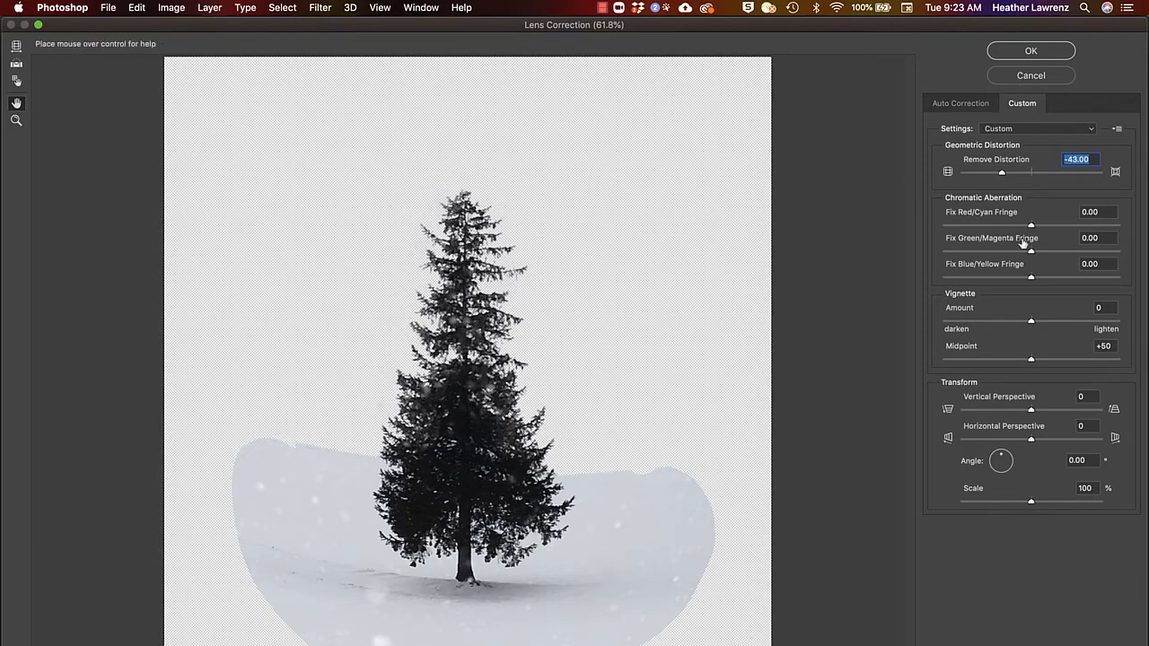
left_click(1014, 54)
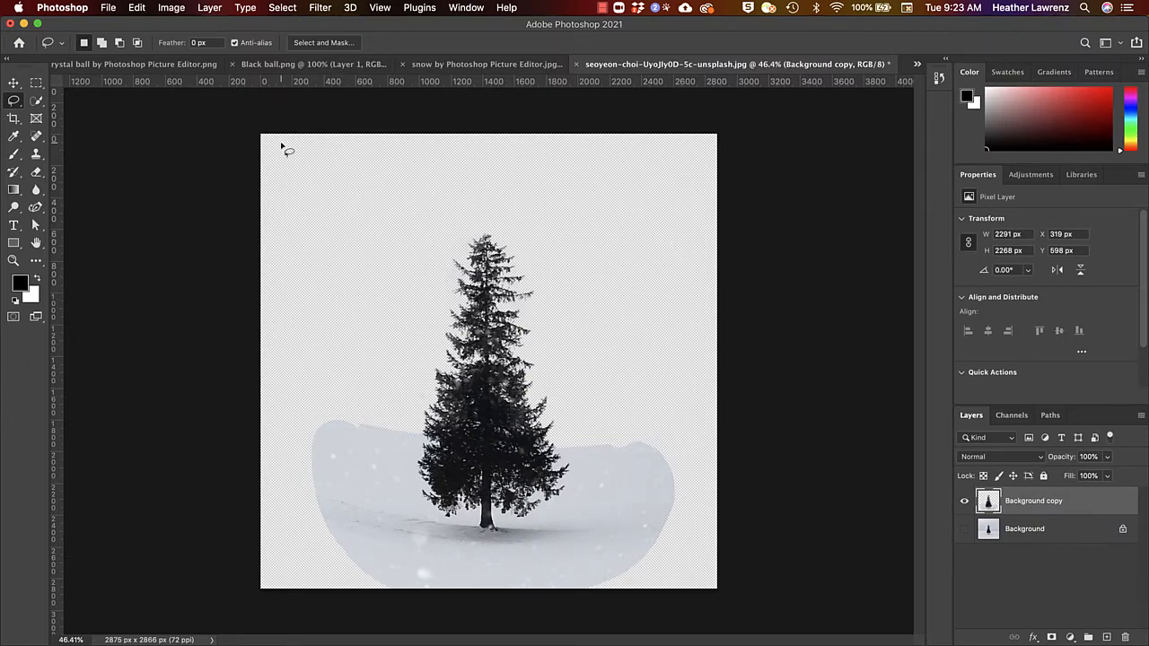
- Crop the tree image with the 1:1 square ratio closely around the tree and snow, to about 2330 x 2330 px
left_click(12, 119)
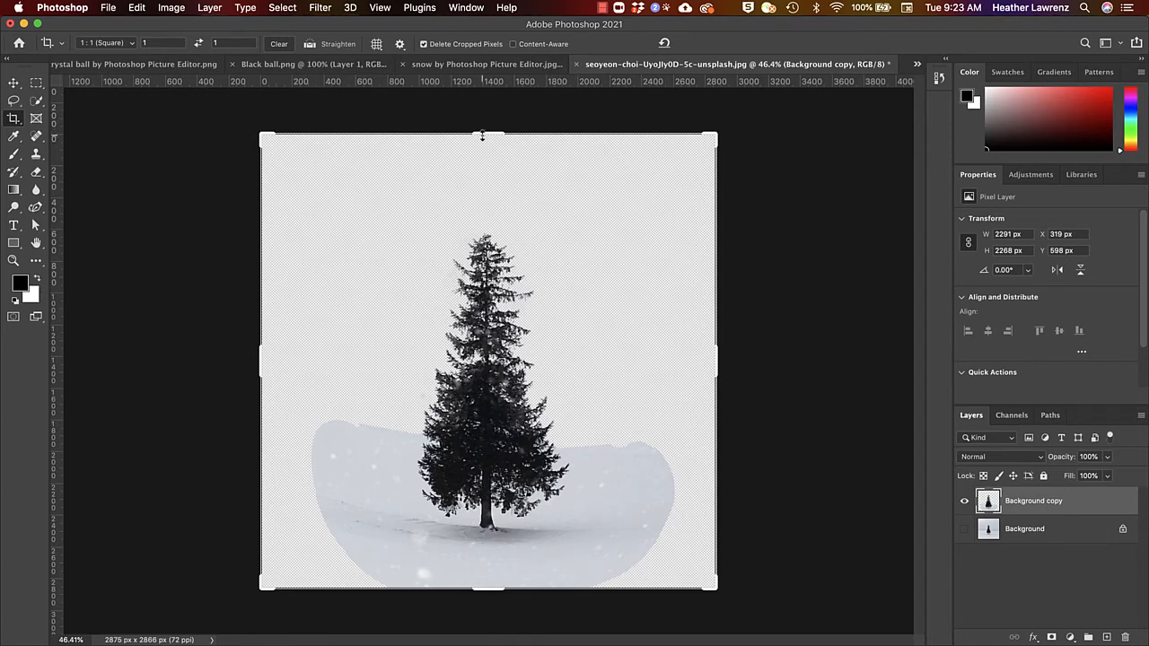
left_click_drag(483, 133, 481, 174)
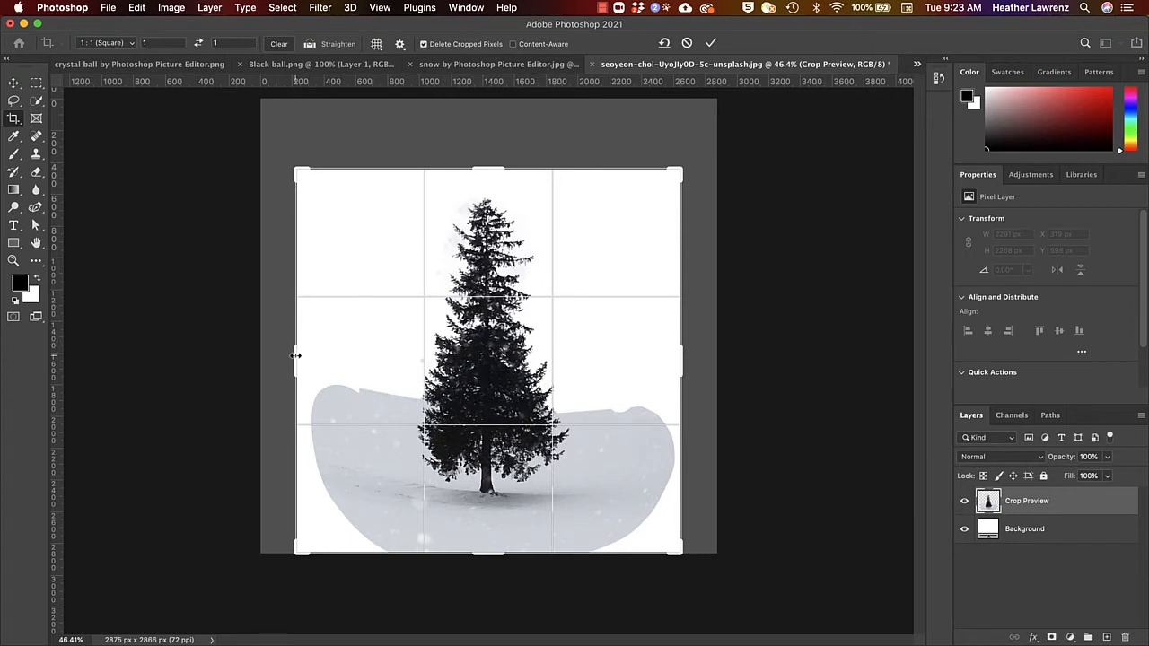
left_click_drag(295, 355, 304, 360)
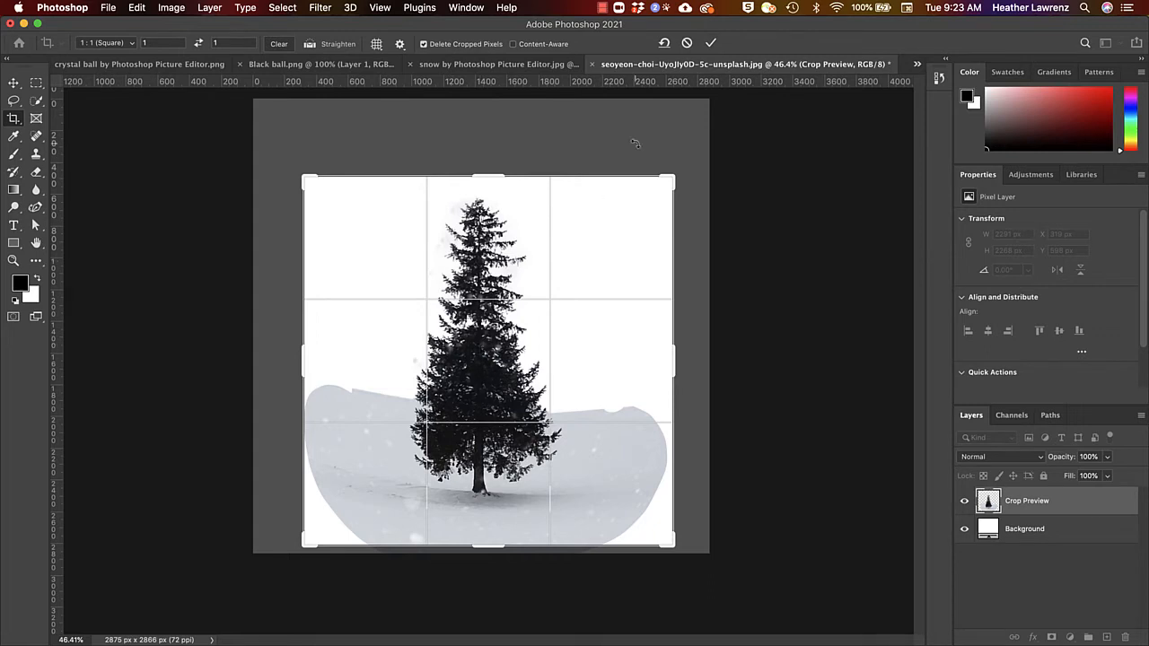
left_click(709, 43)
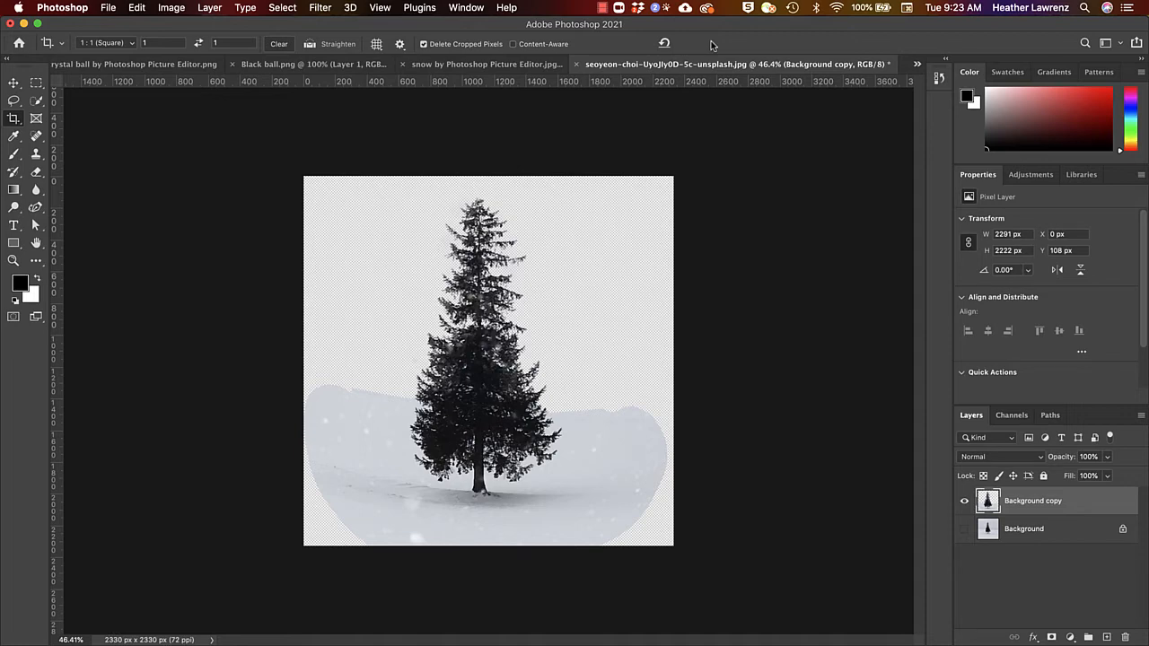
- Copy the entire crystal ball image and paste it as a new layer over the ball in Black ball.png
left_click(453, 66)
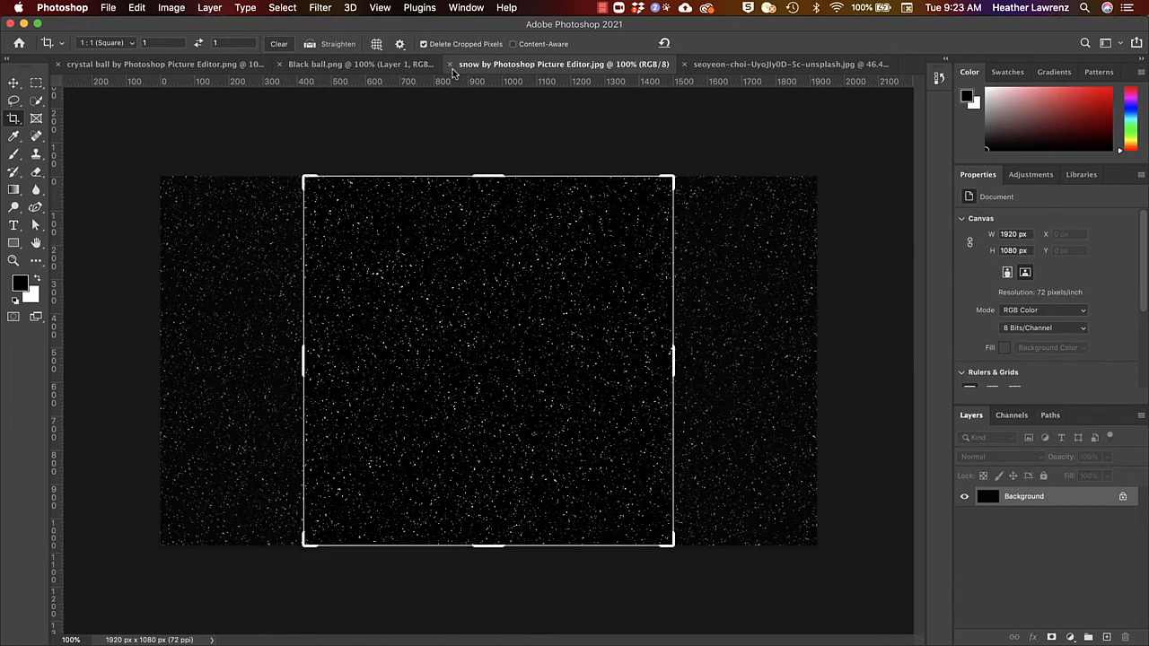
left_click(15, 82)
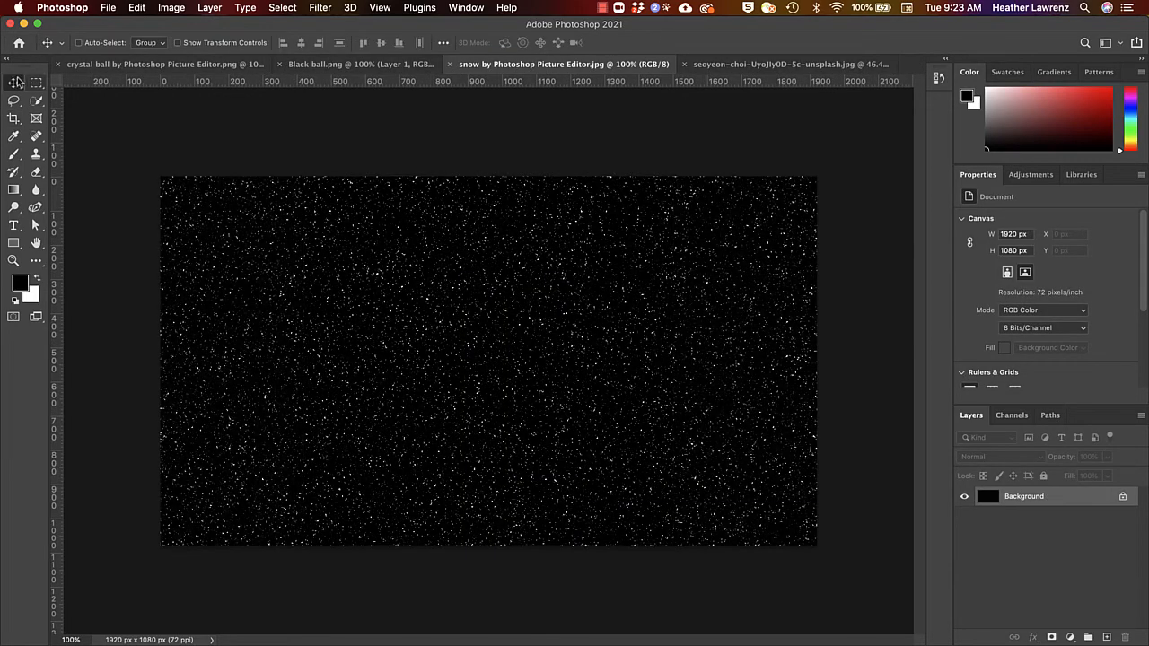
left_click(199, 64)
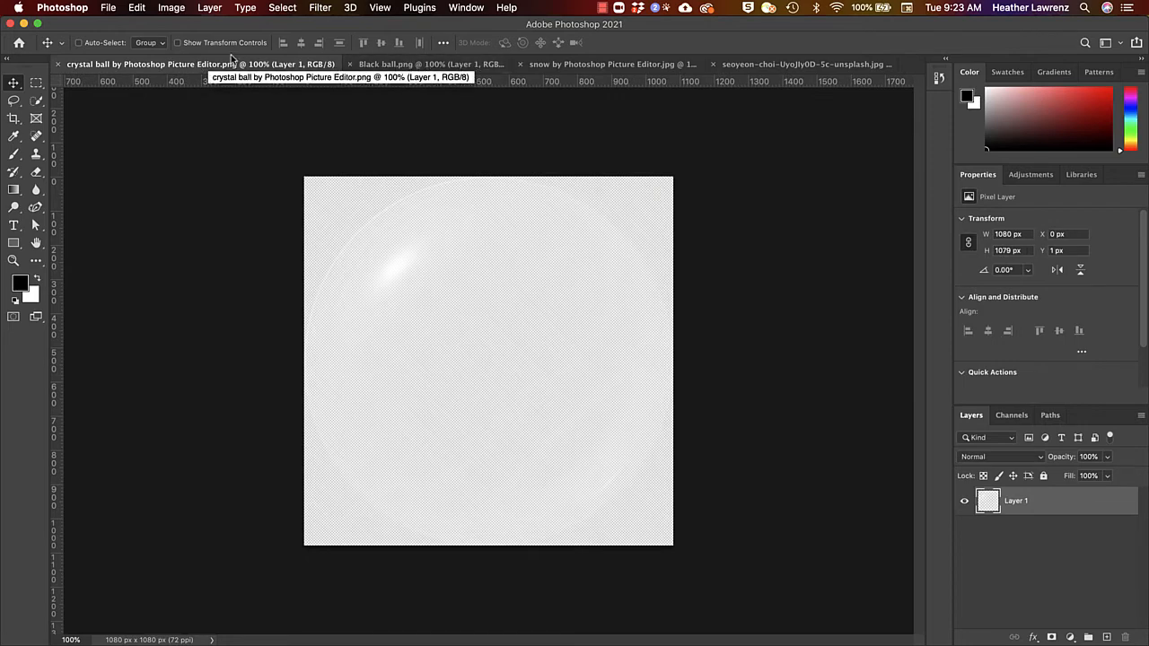
key("super+a")
key("super+c")
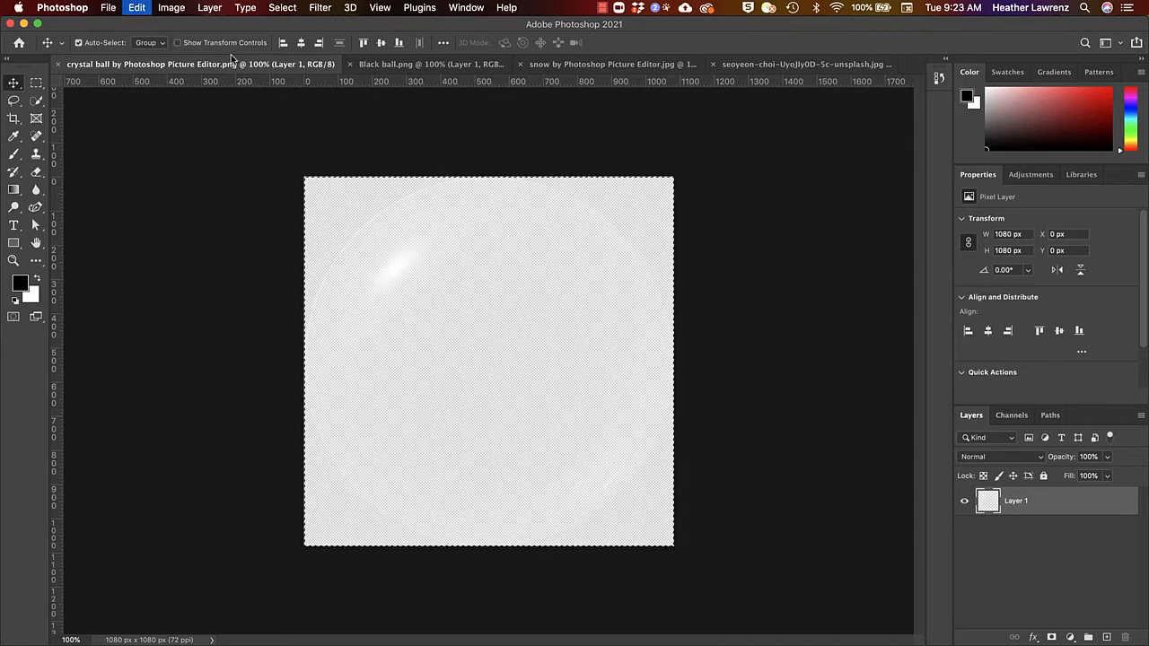
left_click(368, 70)
key("super+v")
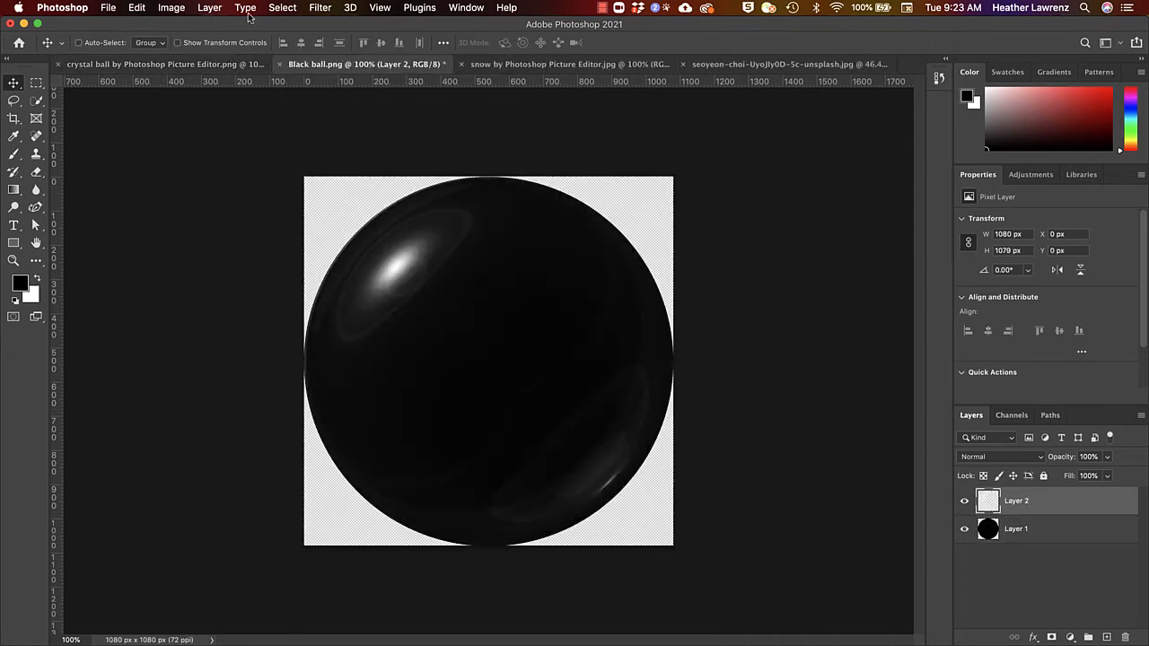
left_click(136, 8)
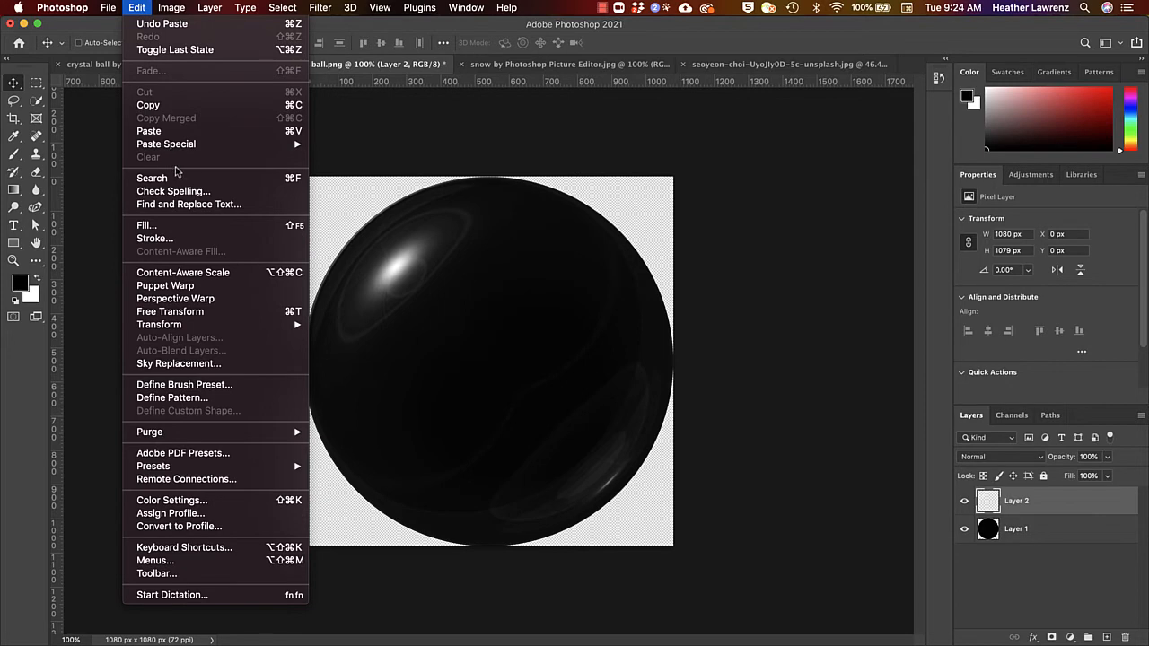
left_click(373, 97)
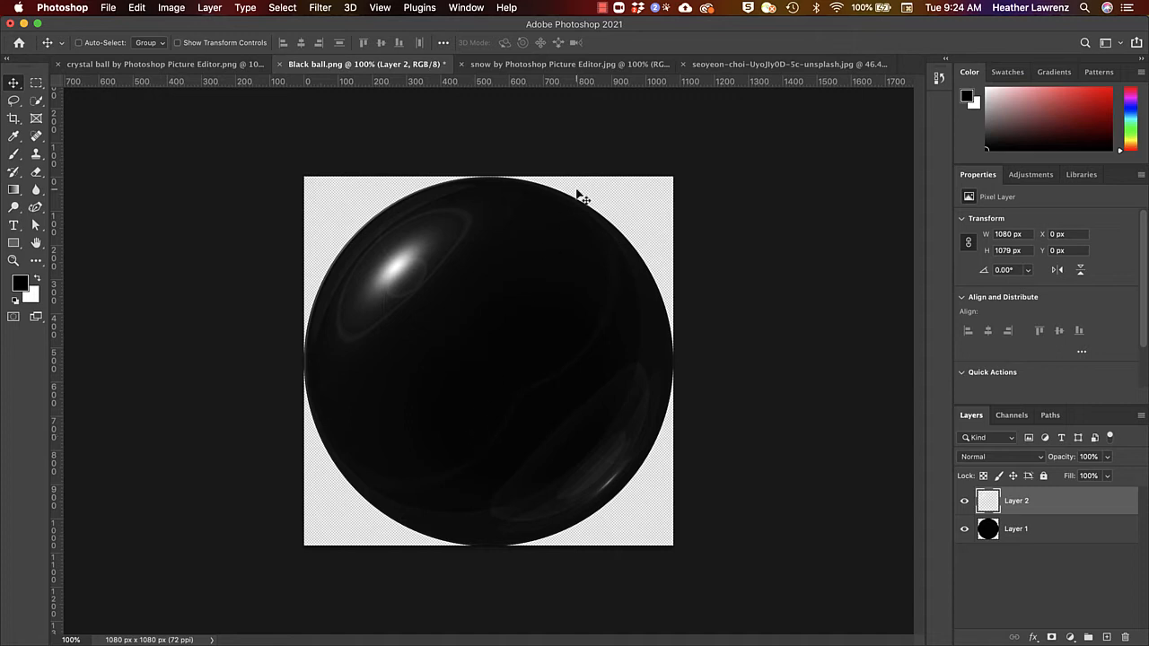
- Copy the entire snowy tree cutout layer and paste it as a new layer into Black ball.png
left_click(734, 65)
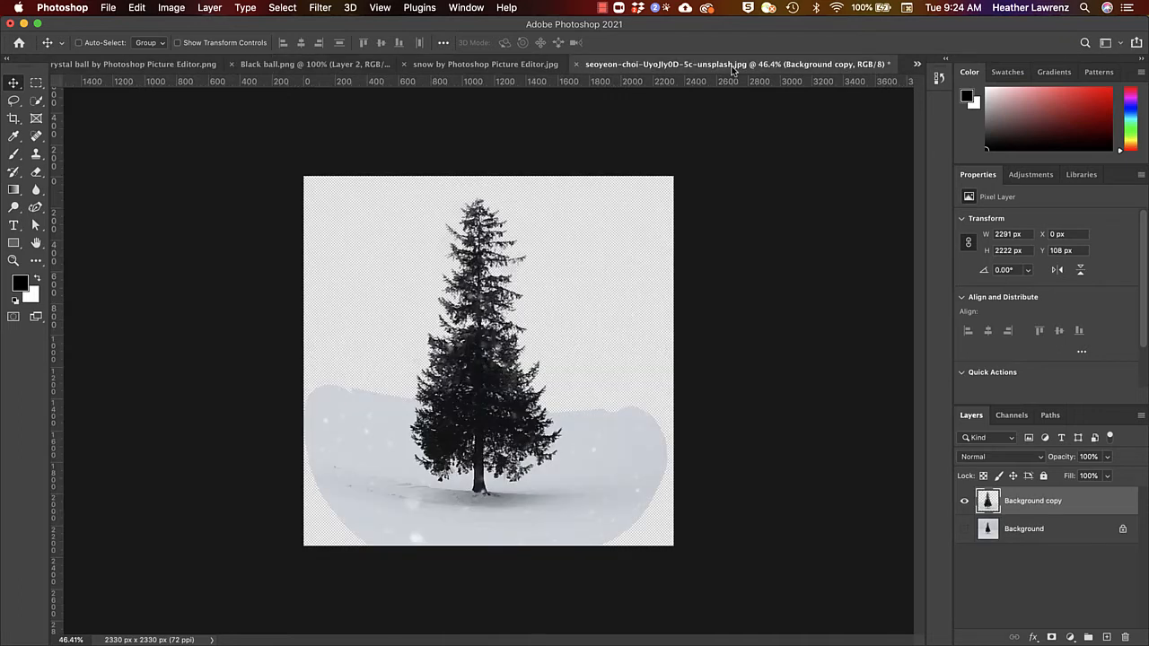
key("super+a")
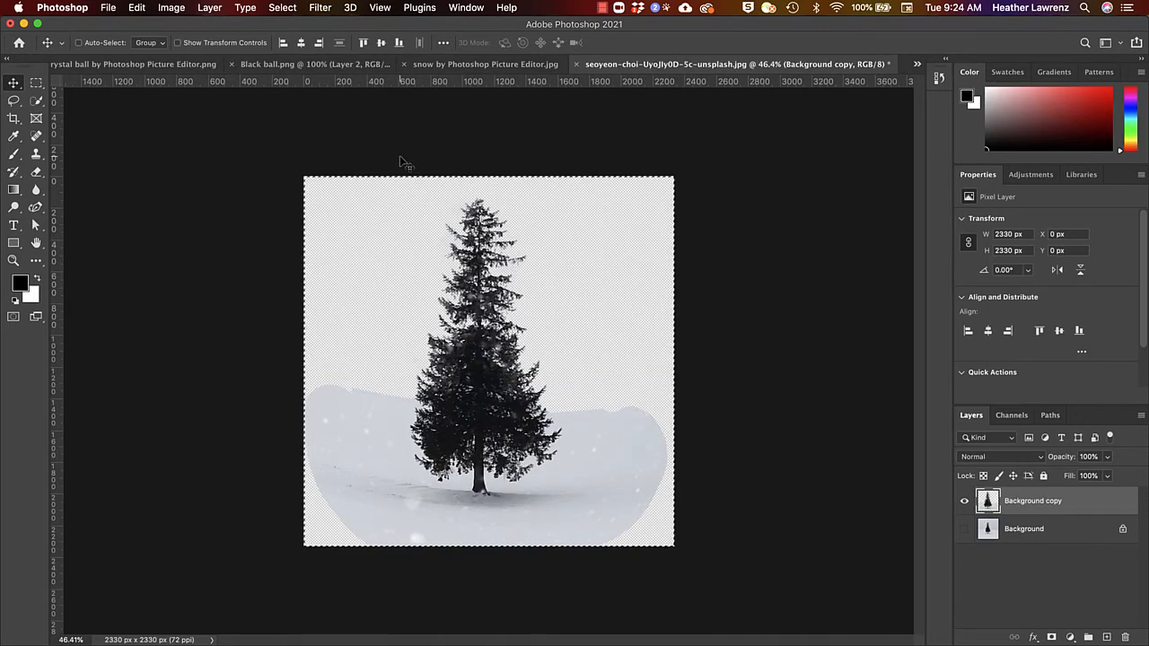
left_click(319, 64)
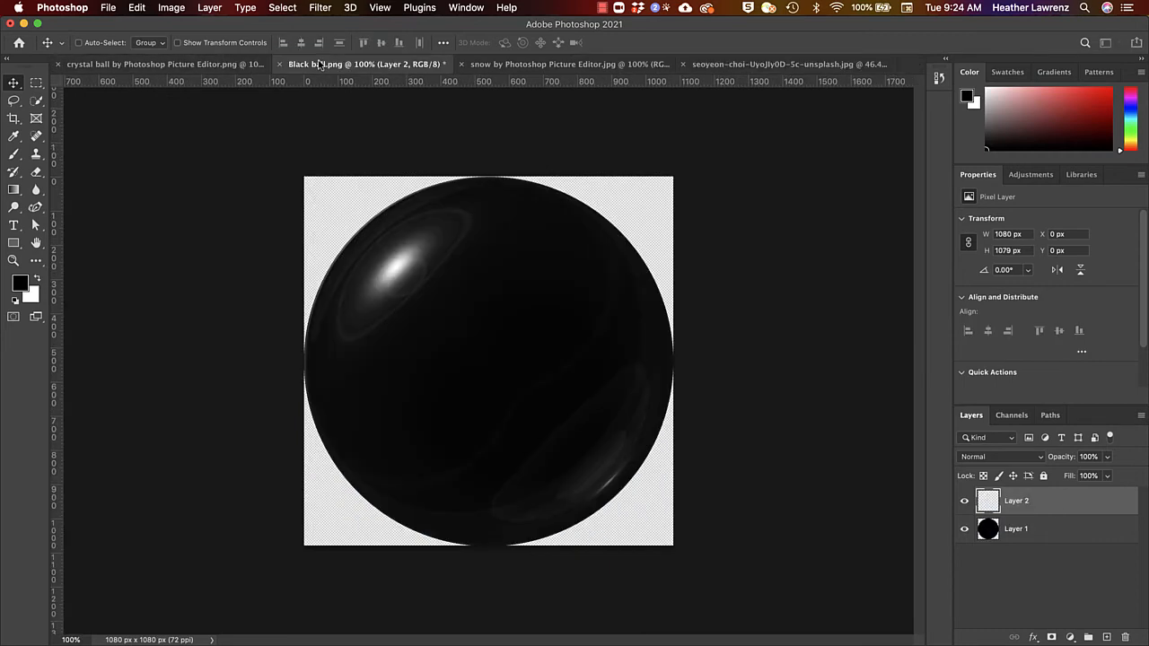
key("super+v")
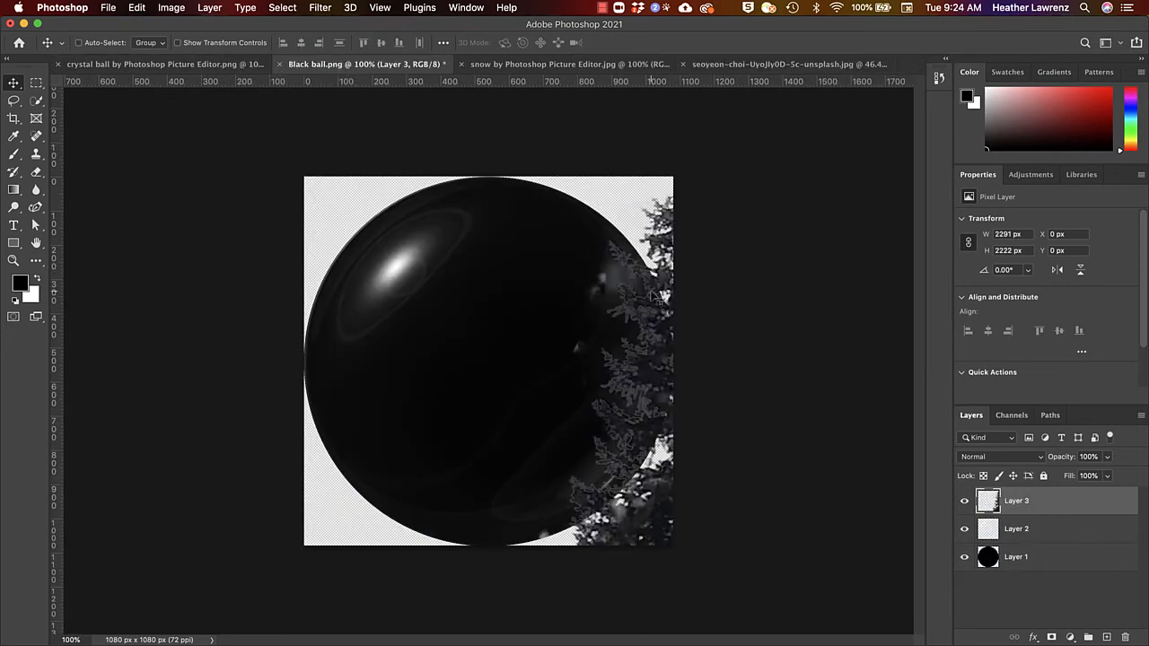
- Scale the pasted tree layer to about 1087 x 1098 px and position it over the ball so the whole tree fits inside
left_click_drag(657, 297, 459, 235)
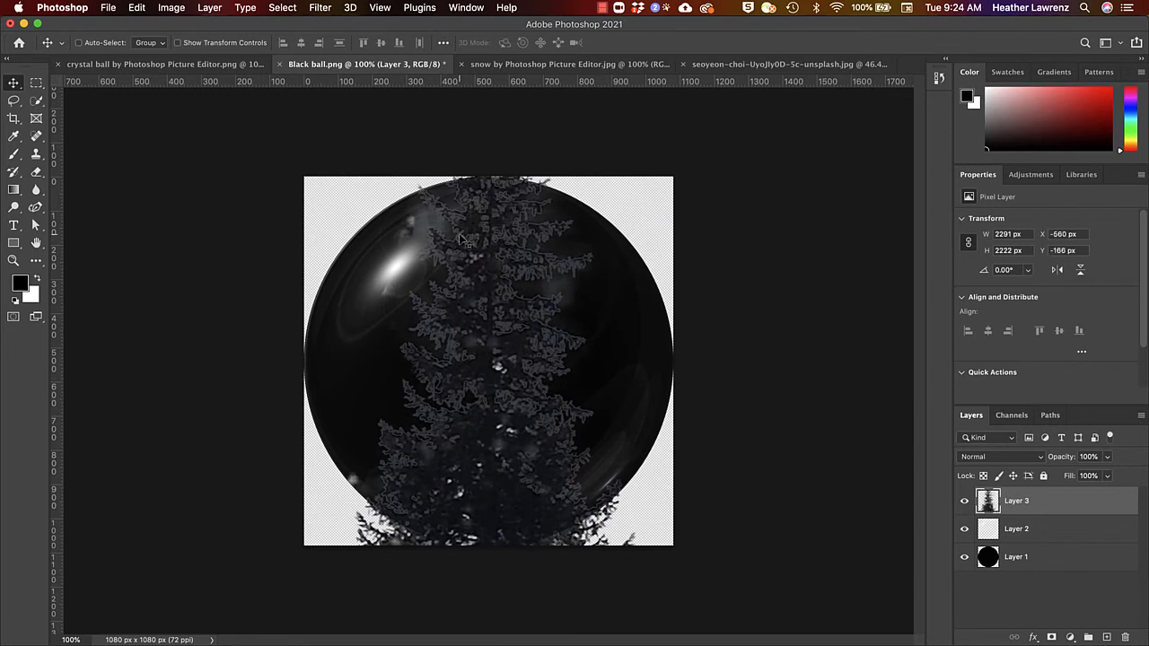
key("super+t")
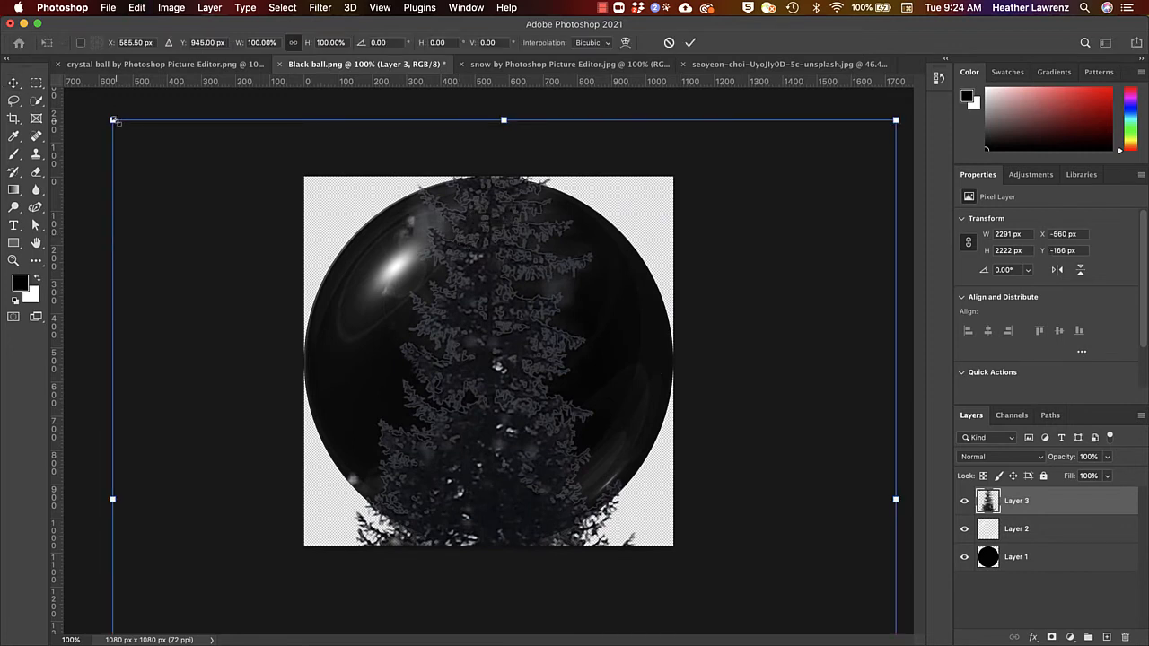
left_click_drag(114, 120, 325, 304)
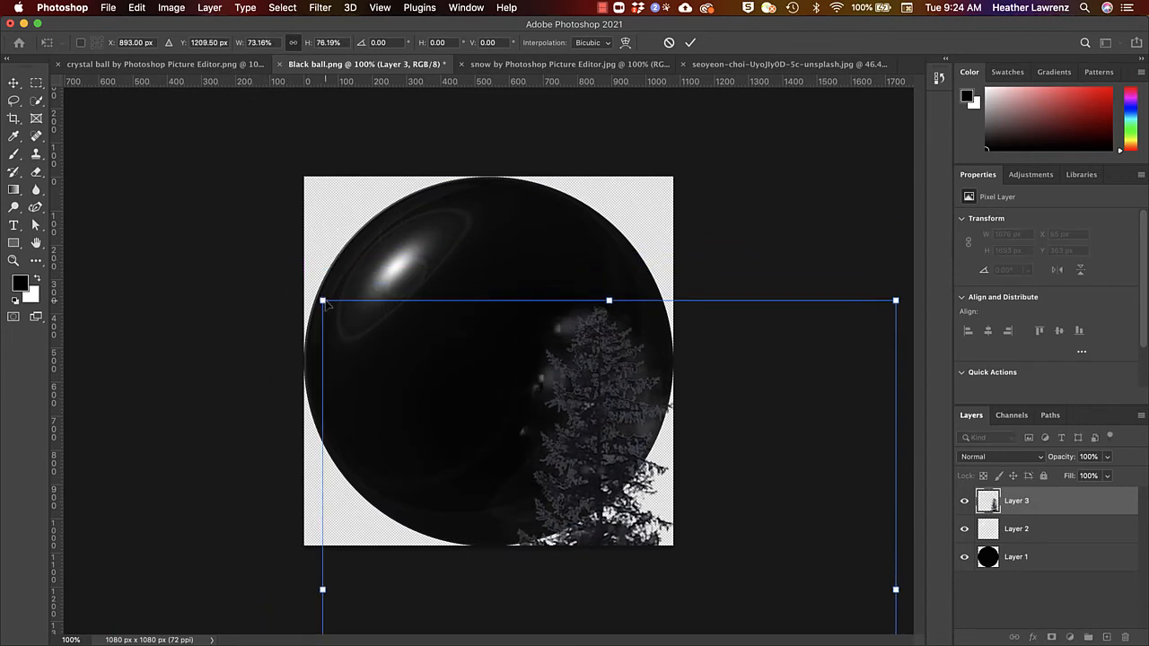
left_click_drag(534, 375, 413, 192)
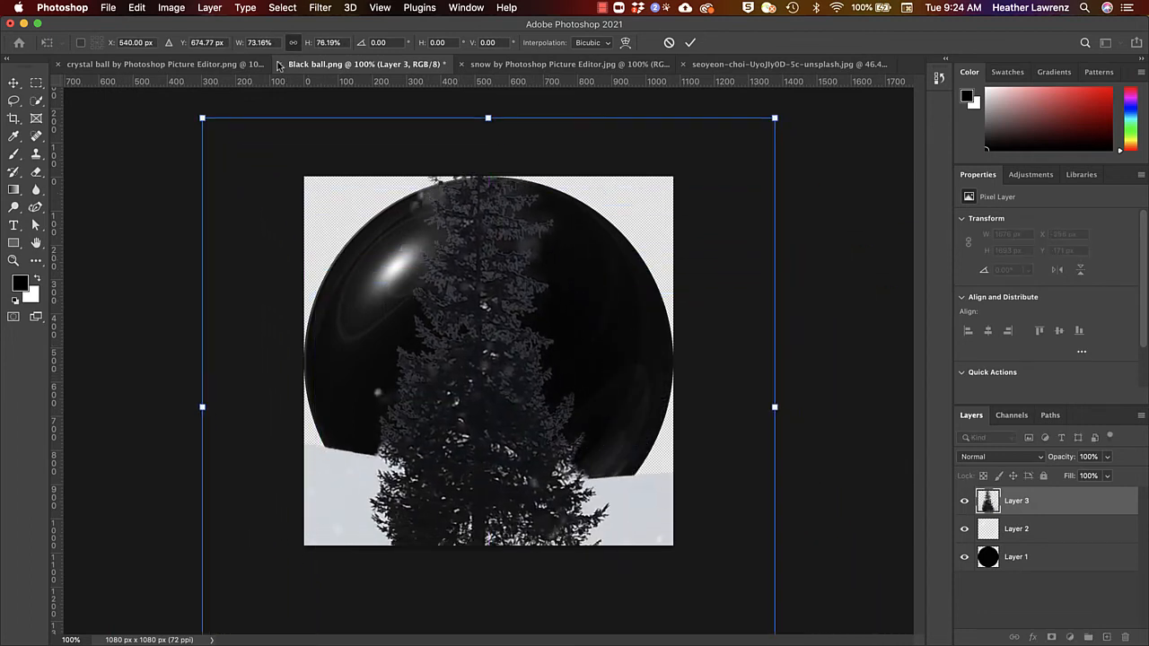
left_click(137, 7)
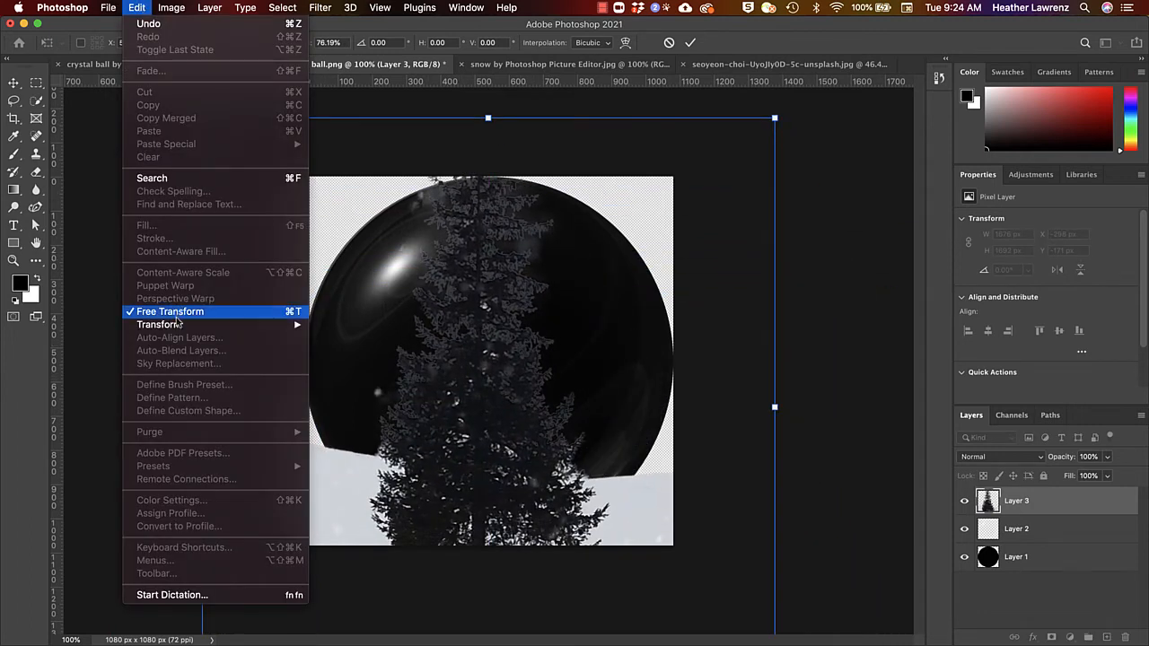
mouse_move(178, 324)
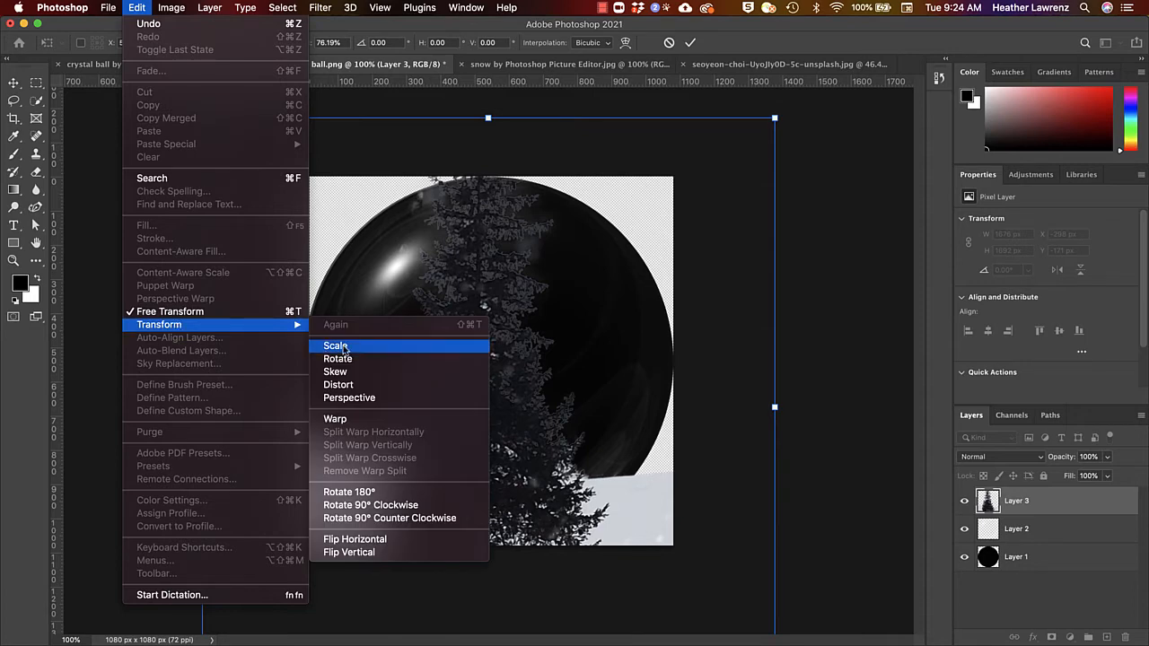
left_click(812, 172)
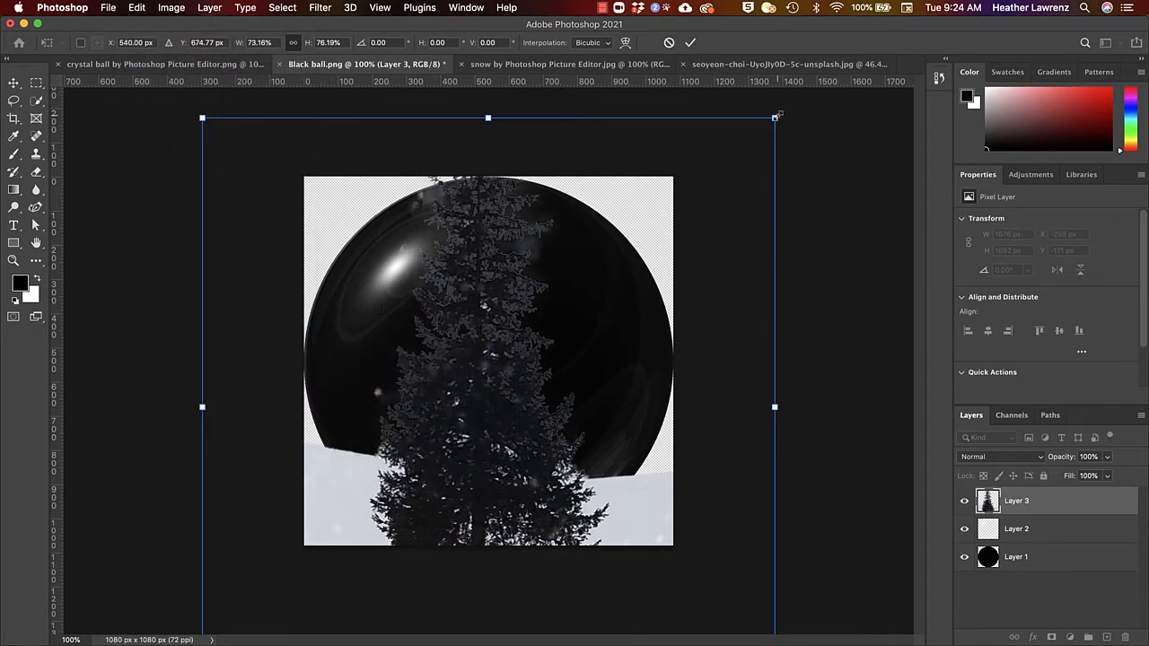
left_click_drag(775, 117, 665, 231)
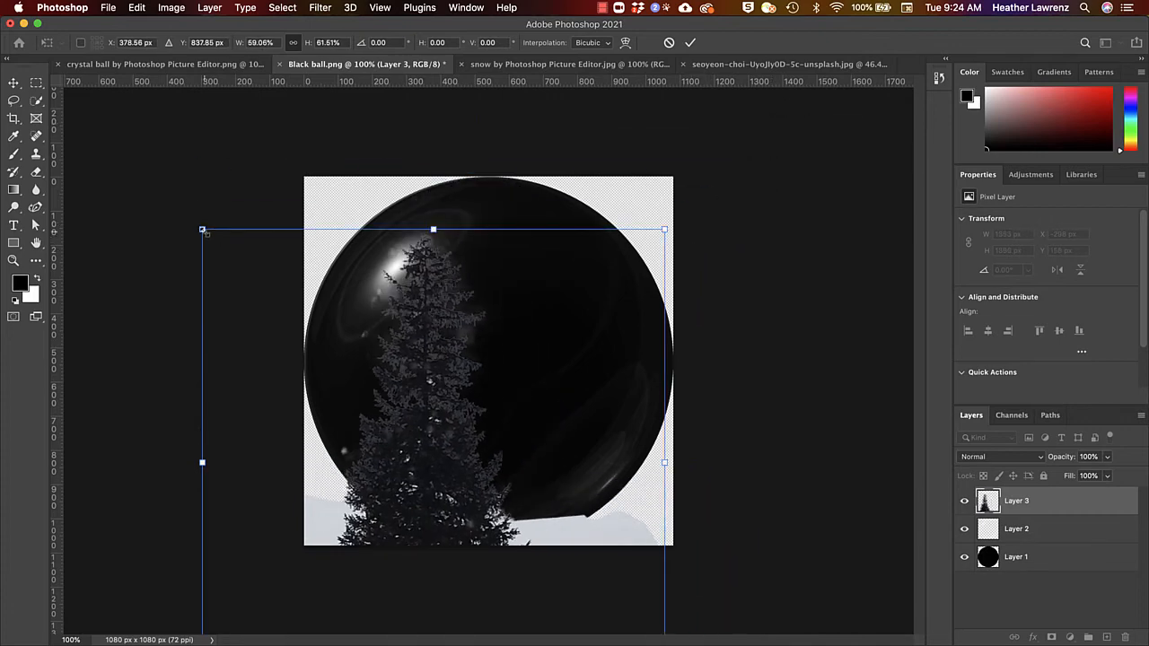
left_click_drag(202, 230, 292, 320)
left_click_drag(465, 442, 471, 301)
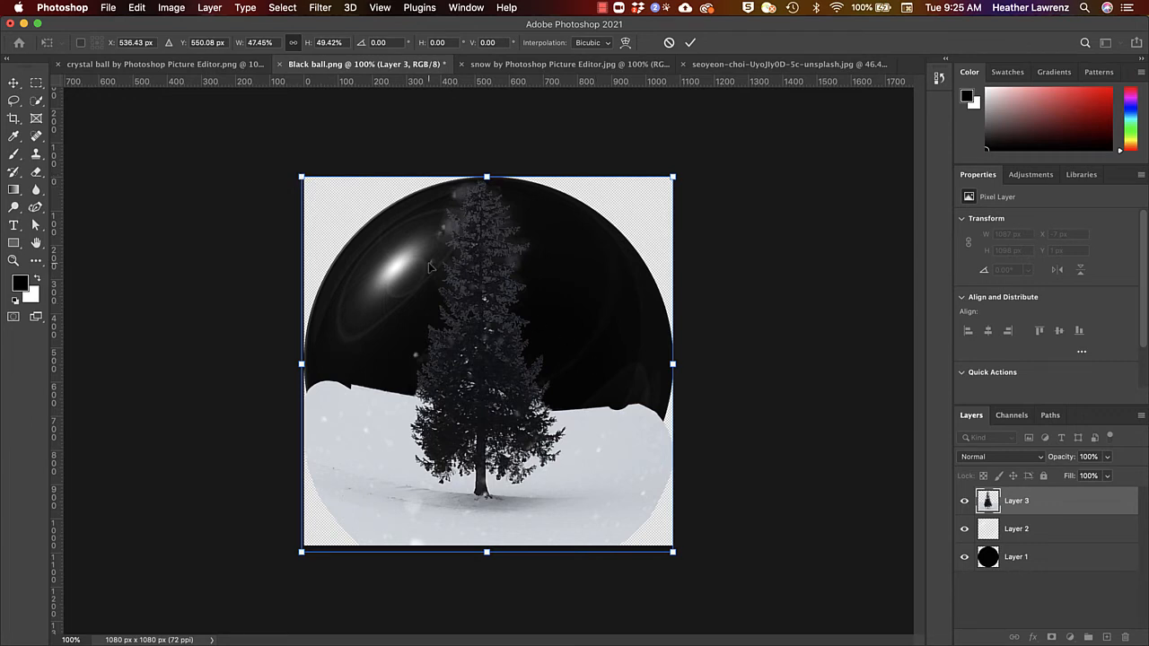
left_click(690, 42)
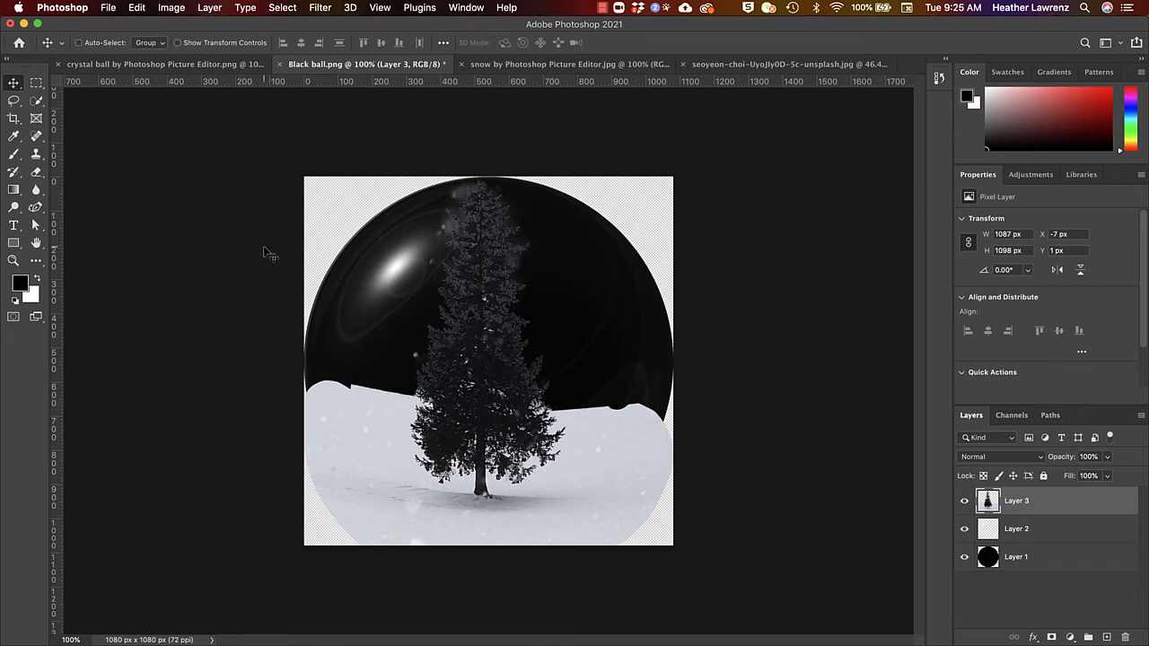
- Build up and smooth the snow's upper edge left of the tree with the Content-Aware Spot Healing Brush at size 90
left_click(37, 136)
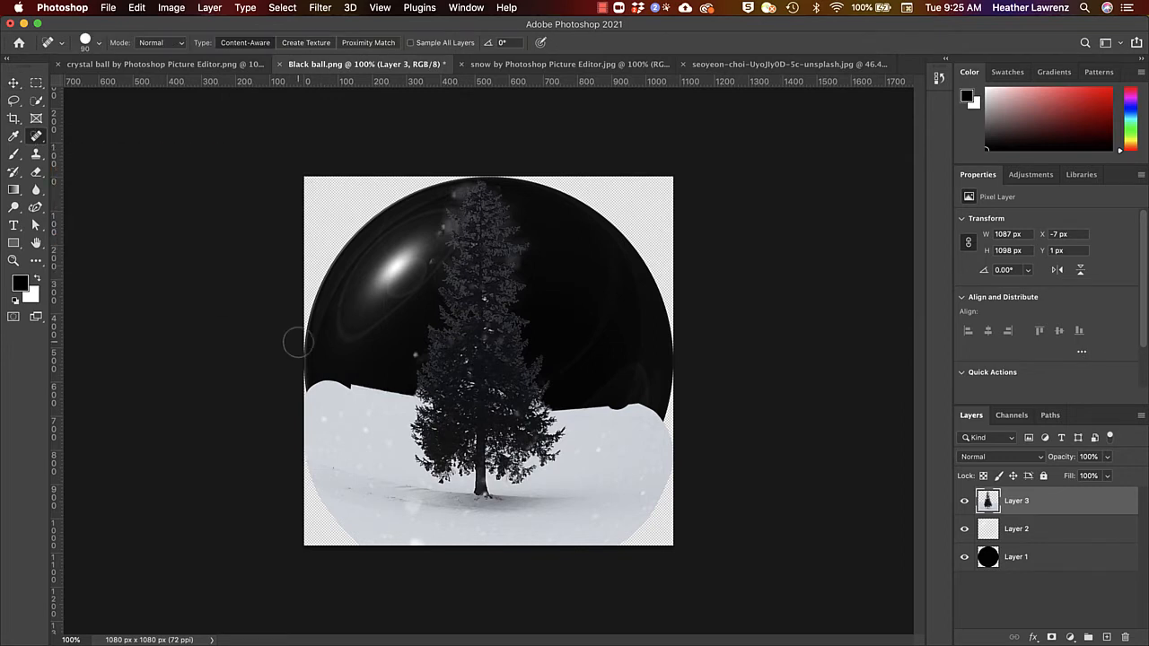
left_click(346, 398)
left_click(336, 393)
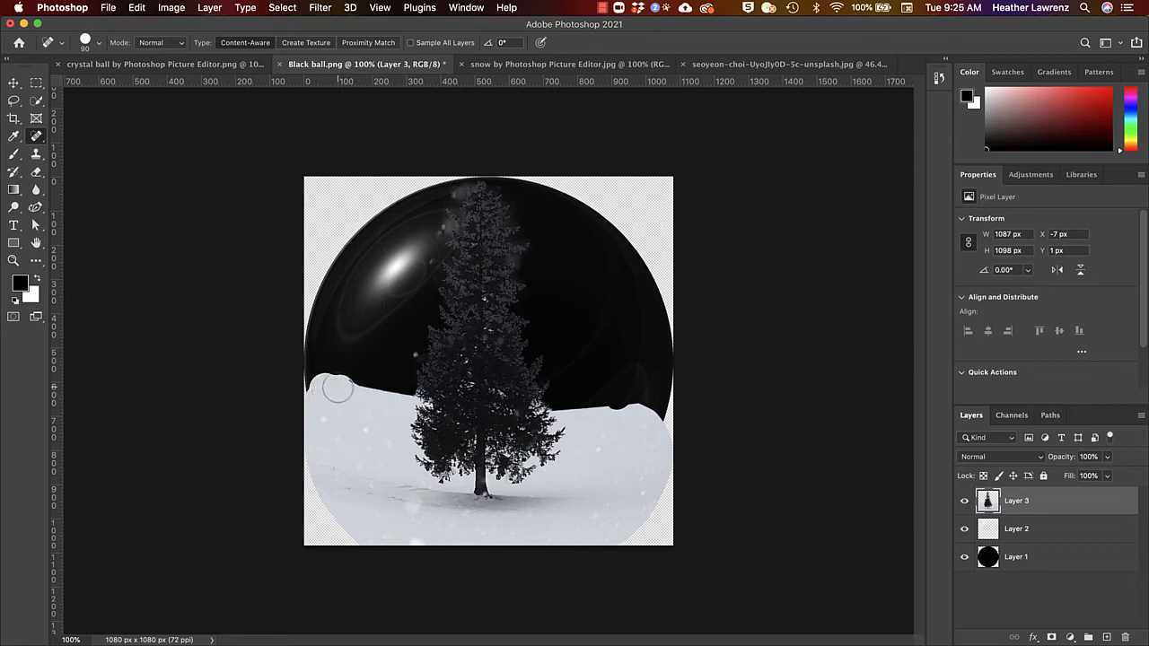
left_click(342, 388)
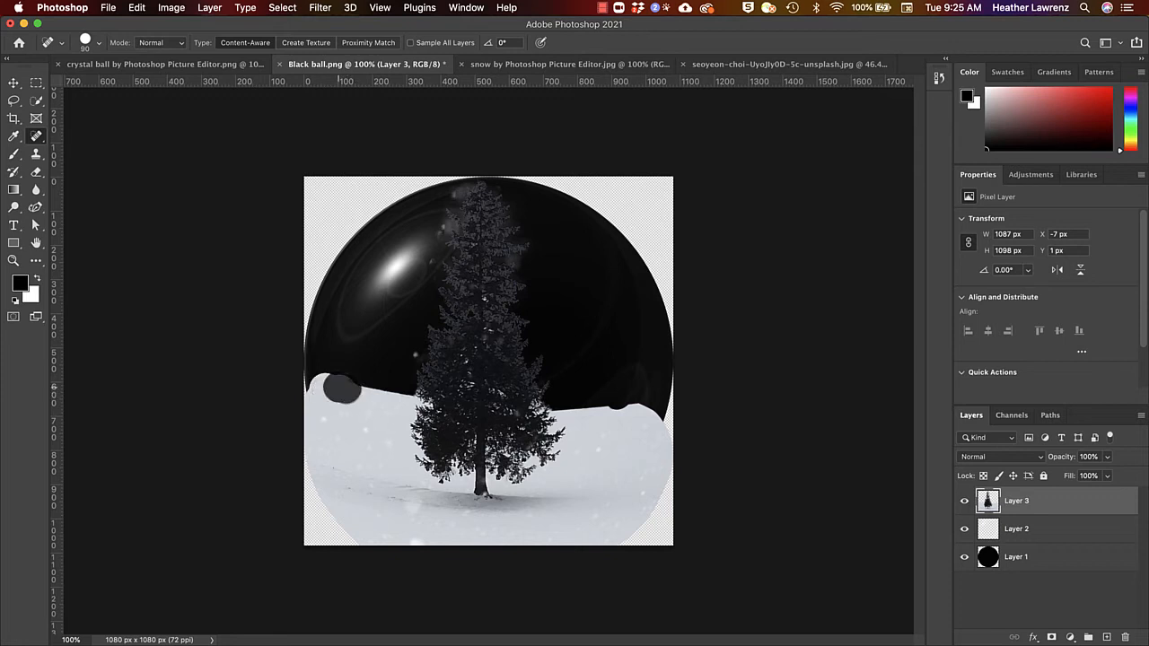
left_click(369, 395)
left_click_drag(369, 396, 385, 399)
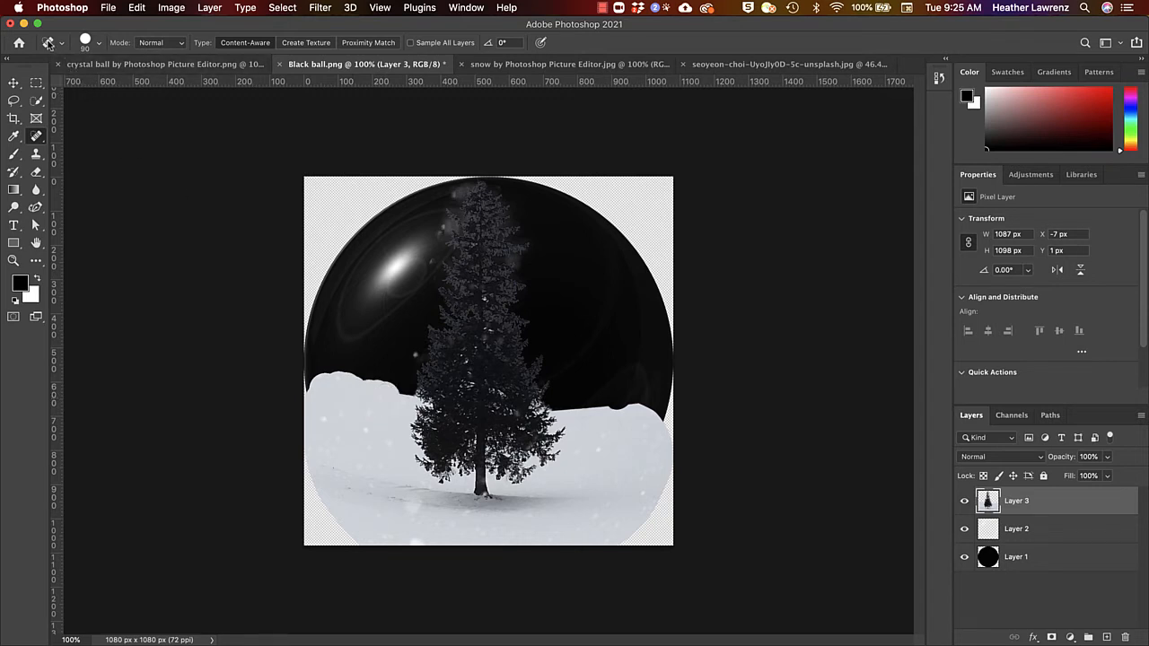
left_click(396, 398)
- Build up and even out the snow's upper edge right of the tree with the Spot Healing Brush
left_click_drag(614, 414, 662, 414)
left_click(598, 414)
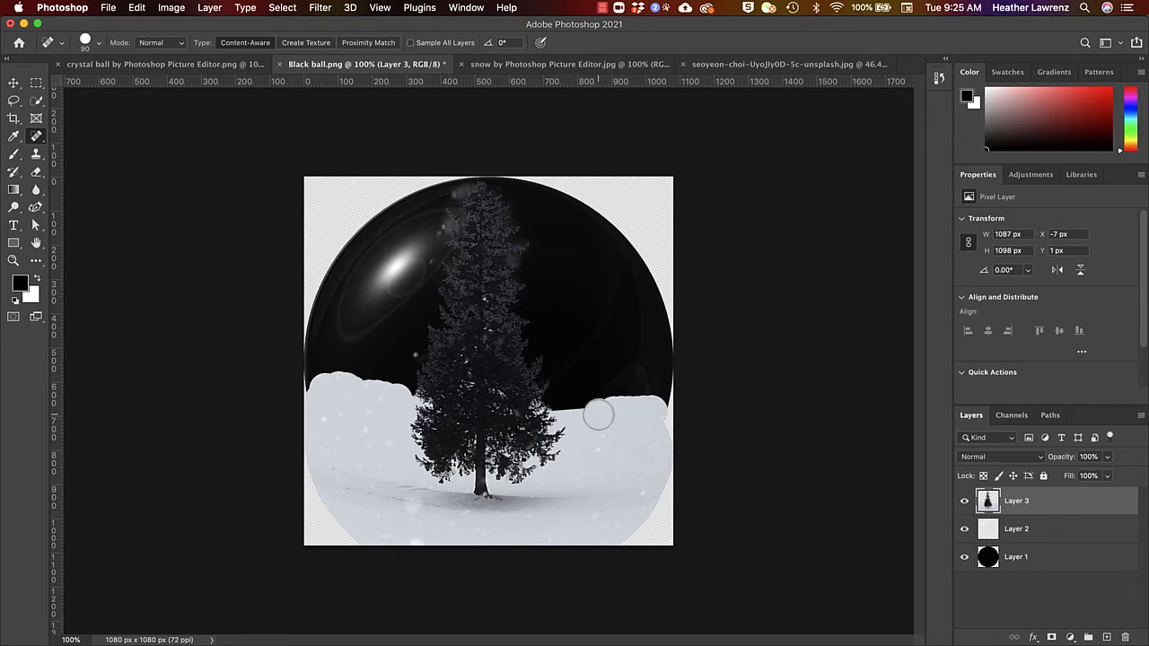
left_click_drag(591, 417, 609, 413)
left_click_drag(576, 413, 573, 413)
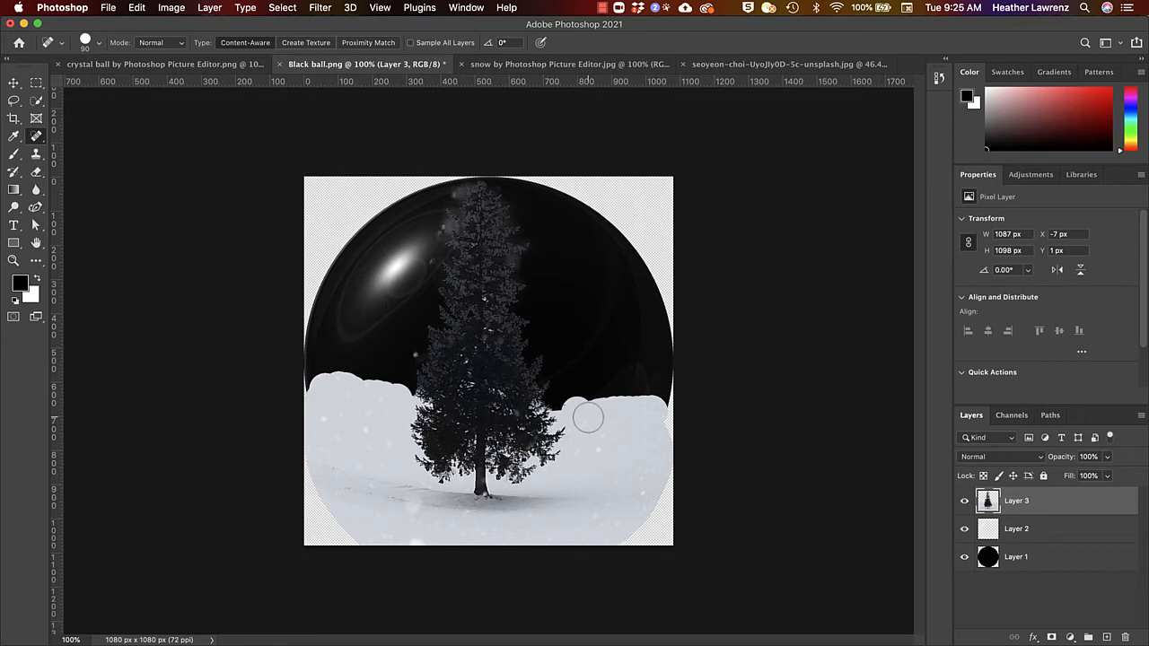
- Load the black ball's outline as a selection and add it as a layer mask to the tree layer
left_click(987, 558, "super")
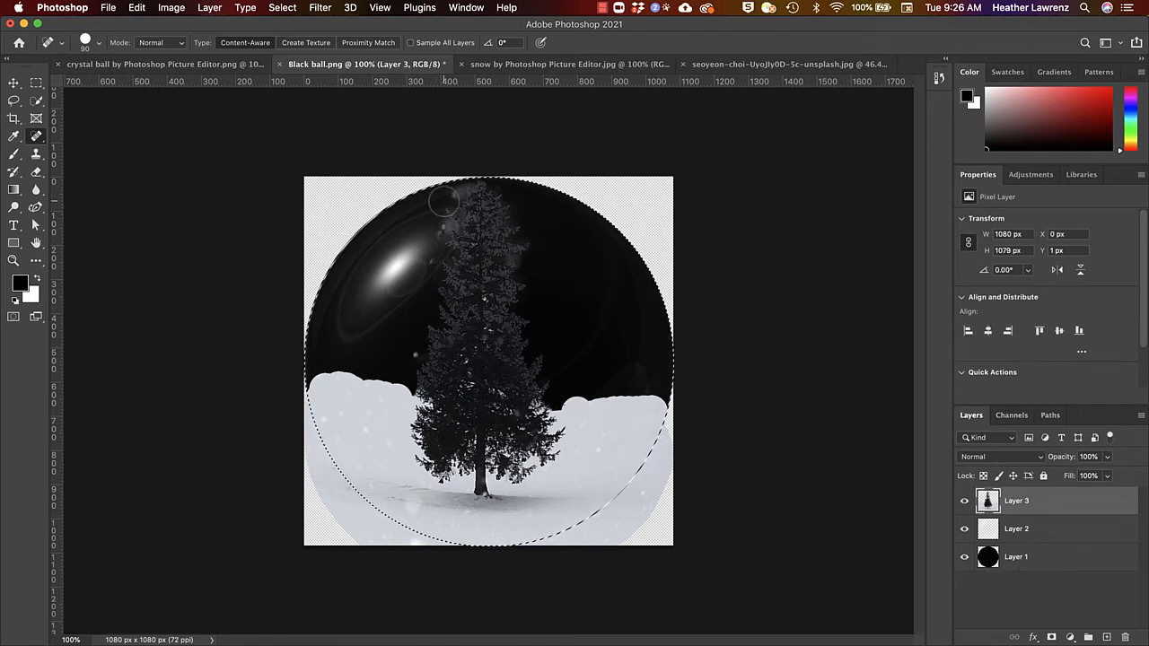
left_click(1051, 639)
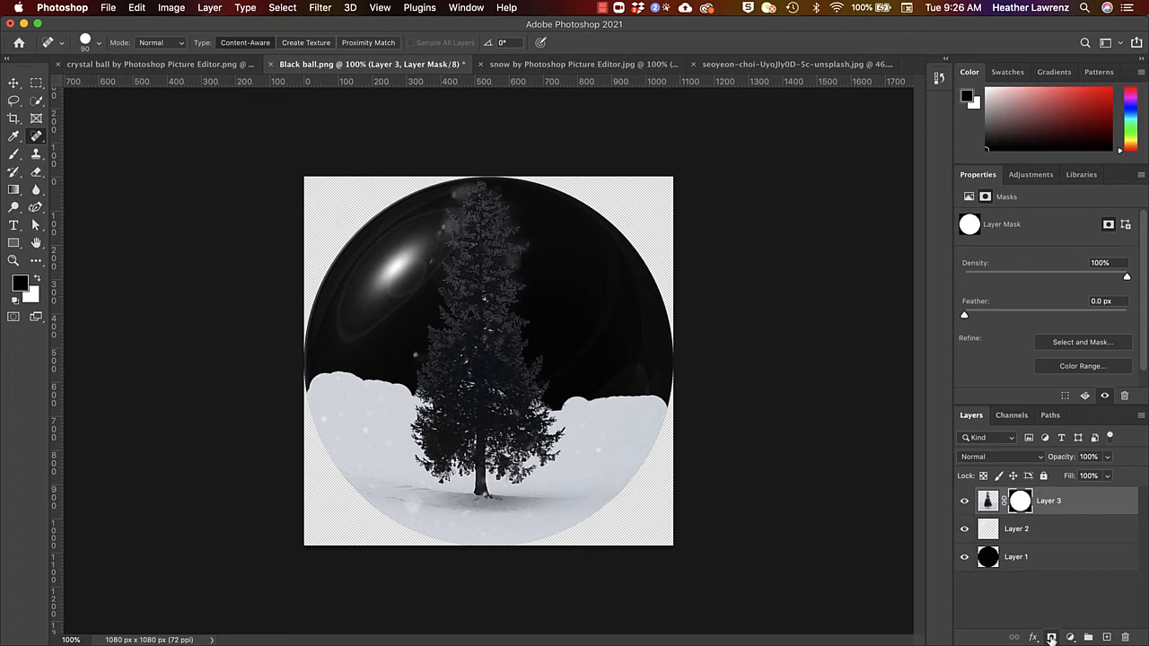
- Copy the entire falling-snow image and paste it as a new layer into Black ball.png
left_click(606, 66)
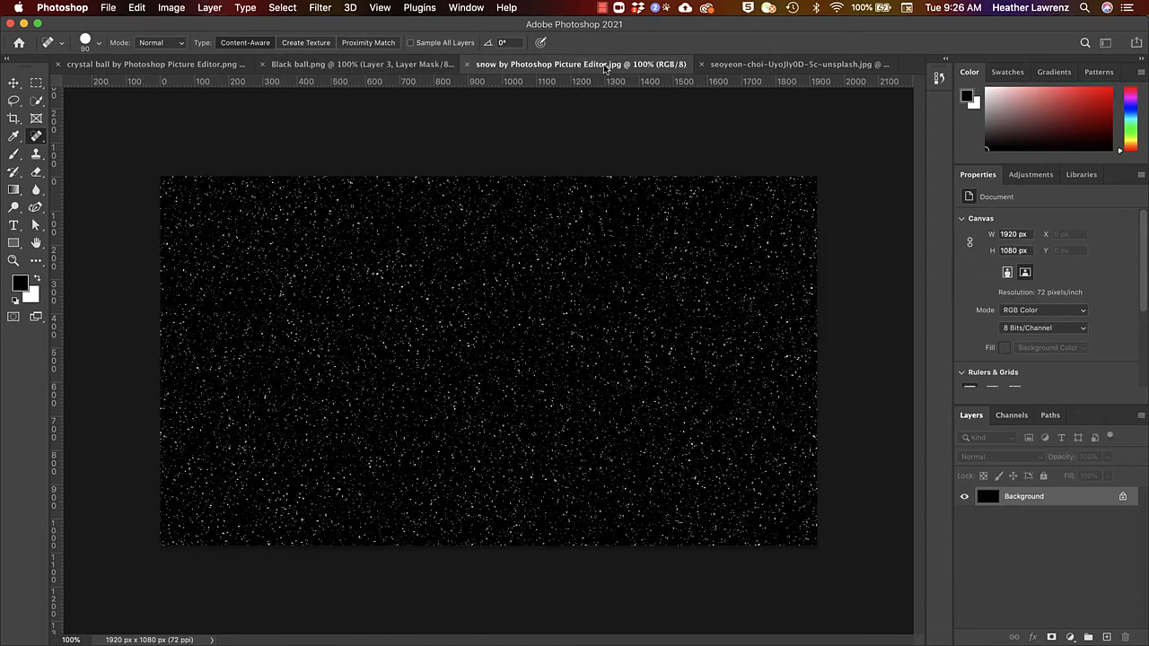
key("super+a")
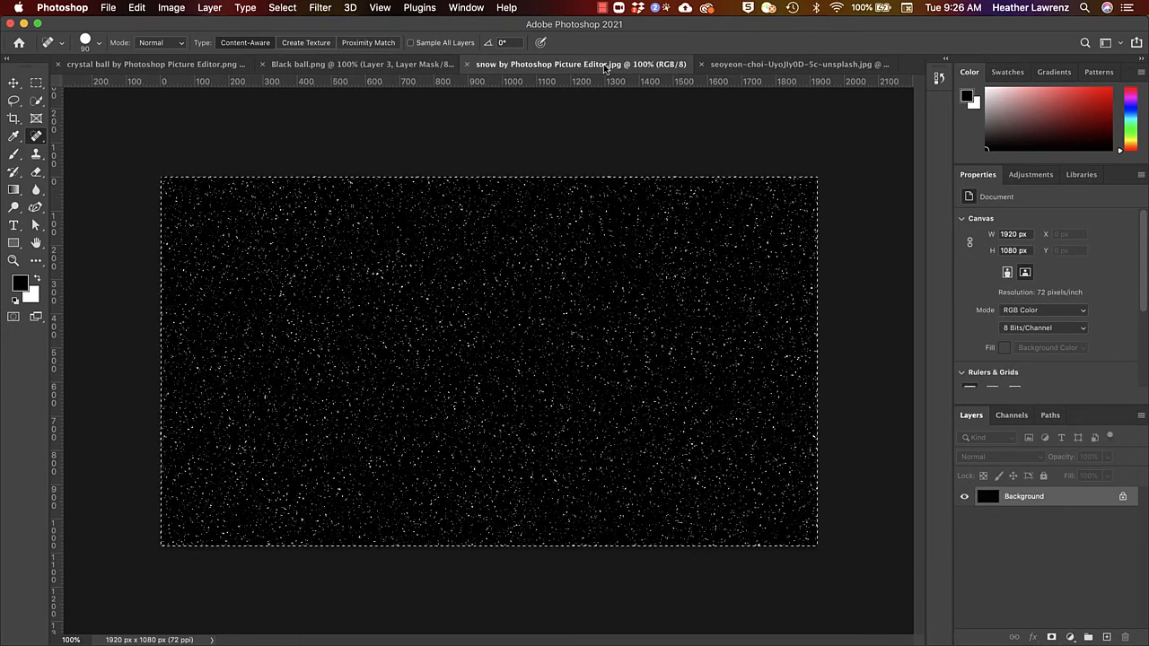
key("super+c")
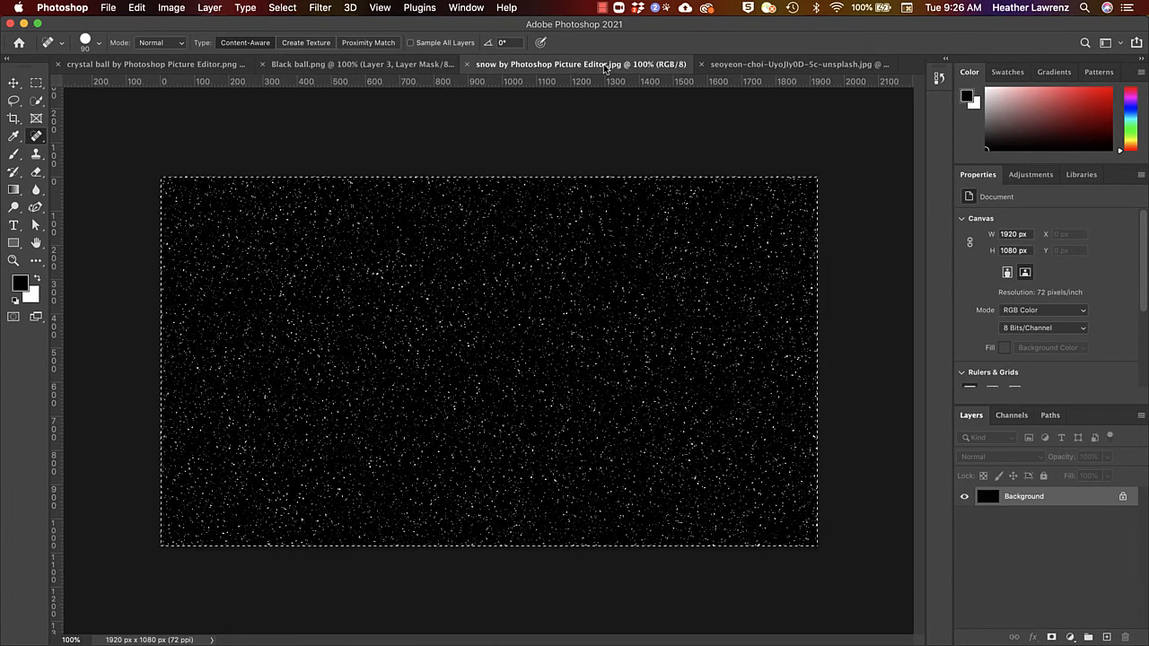
left_click(325, 66)
key("super+v")
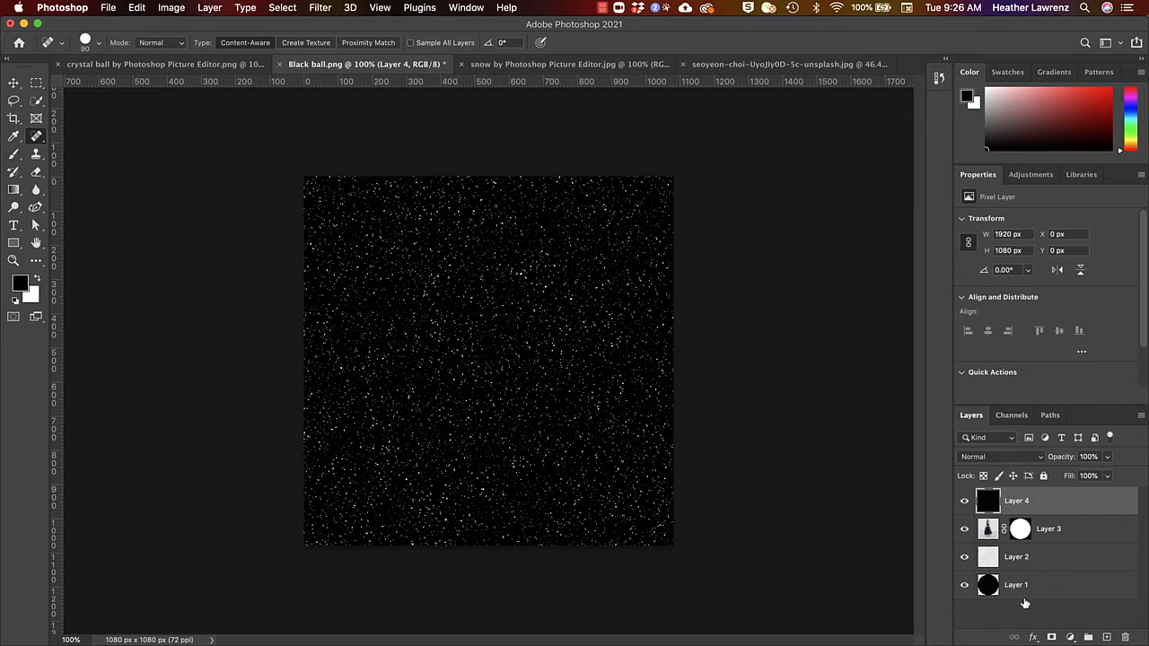
- Rename the falling-snow layer "snow" and the masked tree layer "photo inside"
double_click(1016, 501)
type("snow")
double_click(1050, 530)
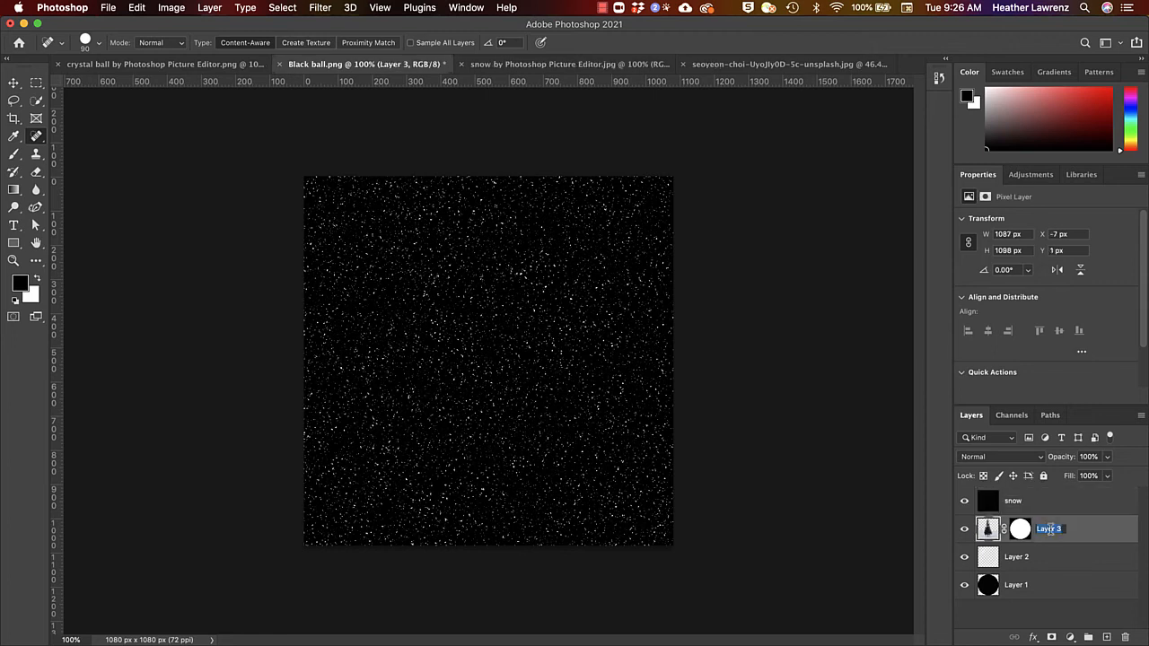
type("photo inside")
key("Return")
- Rename Layer 2 "crystal" and Layer 1 "globe", and move the crystal layer to the top of the layer stack
double_click(1016, 557)
type("cst")
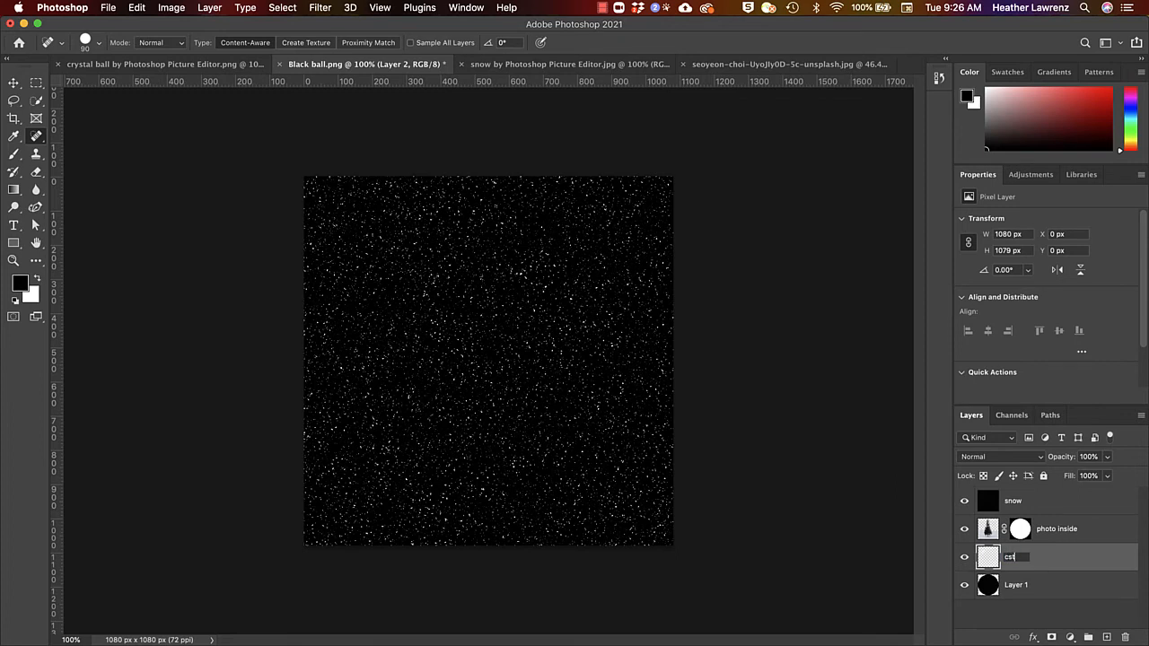
key("BackSpace")
type("rystal")
double_click(1018, 585)
type("globe")
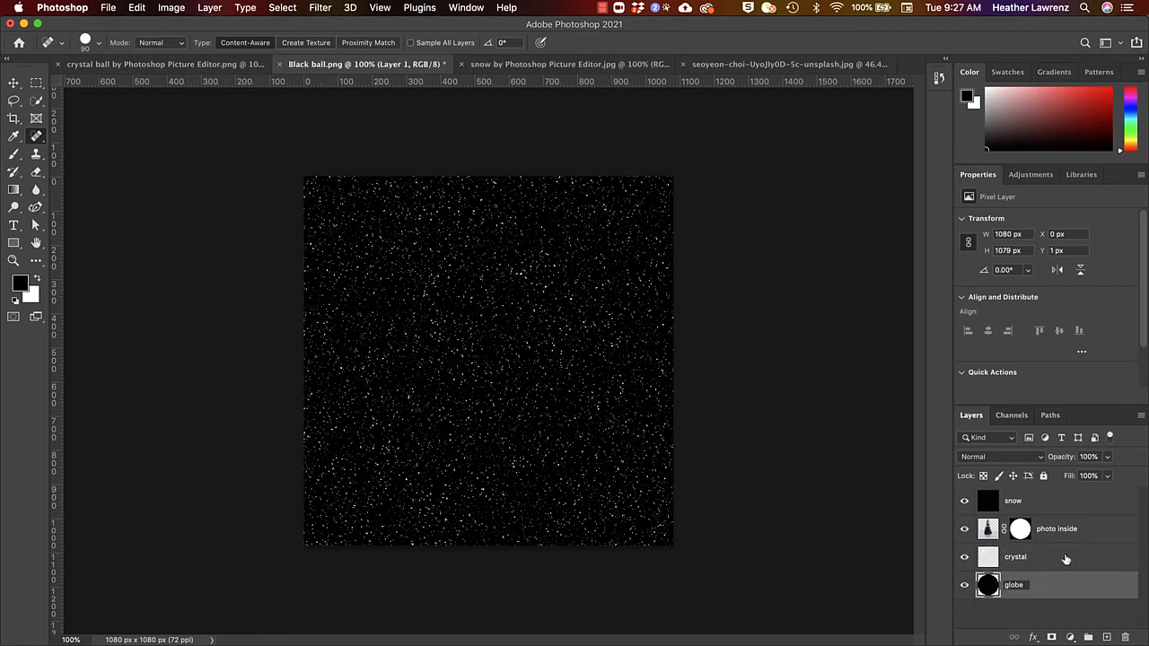
key("Return")
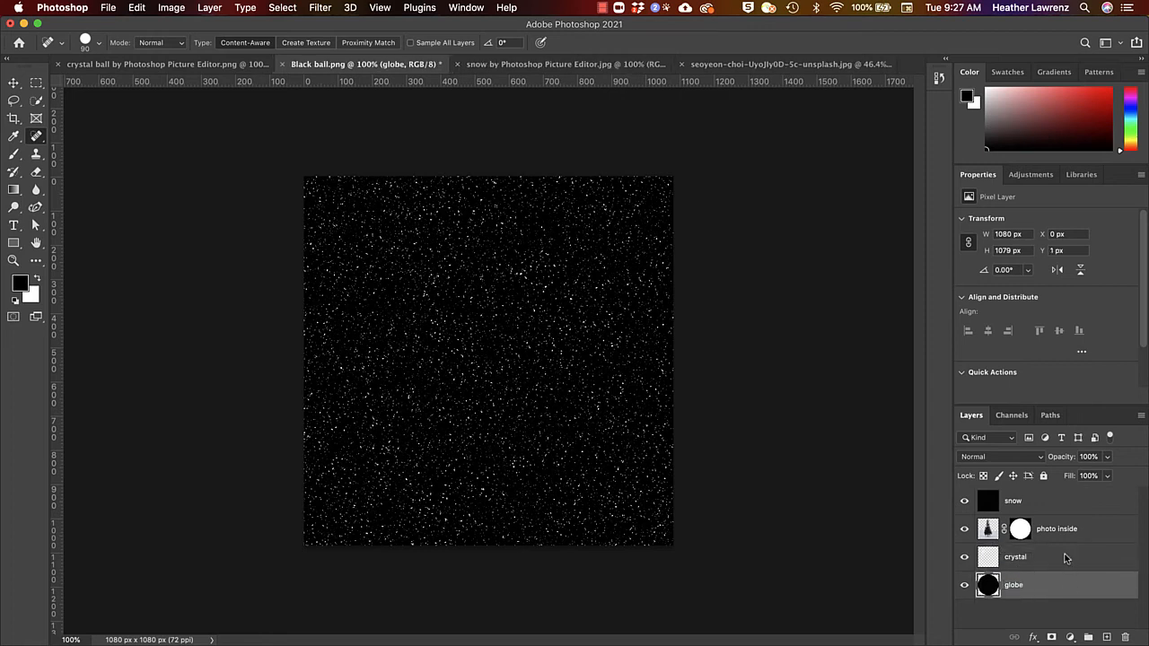
left_click_drag(1026, 565, 1022, 502)
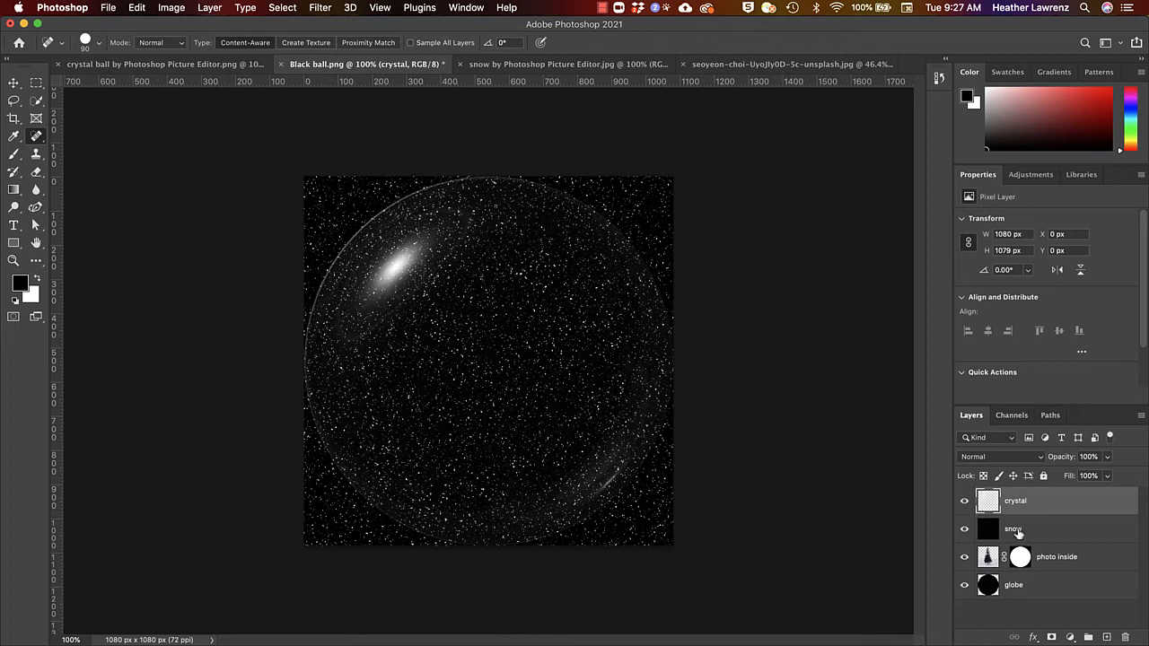
- Load the globe layer's outline as a selection and add it as a layer mask to the snow layer
left_click(987, 585, "super")
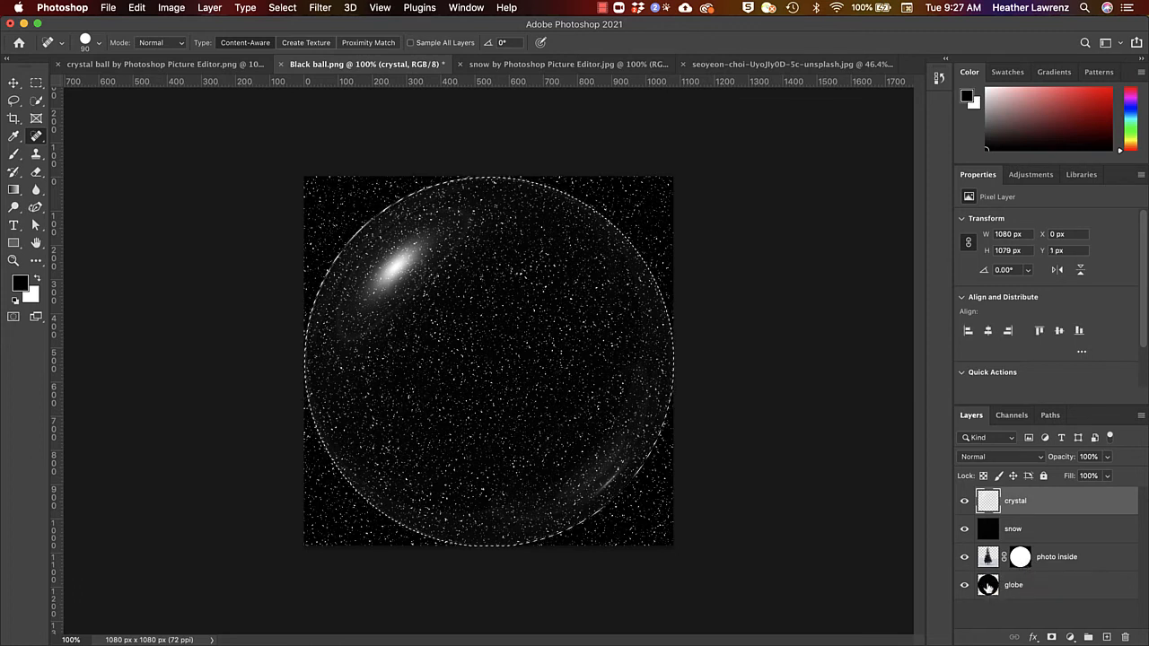
left_click(1044, 536)
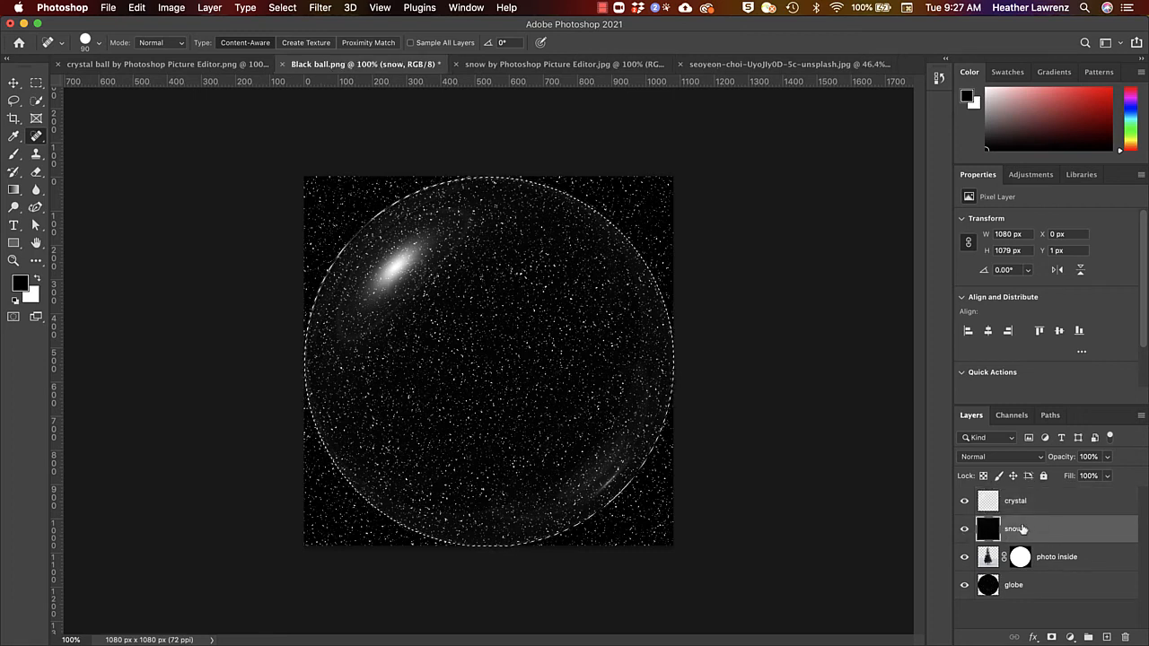
left_click(1051, 637)
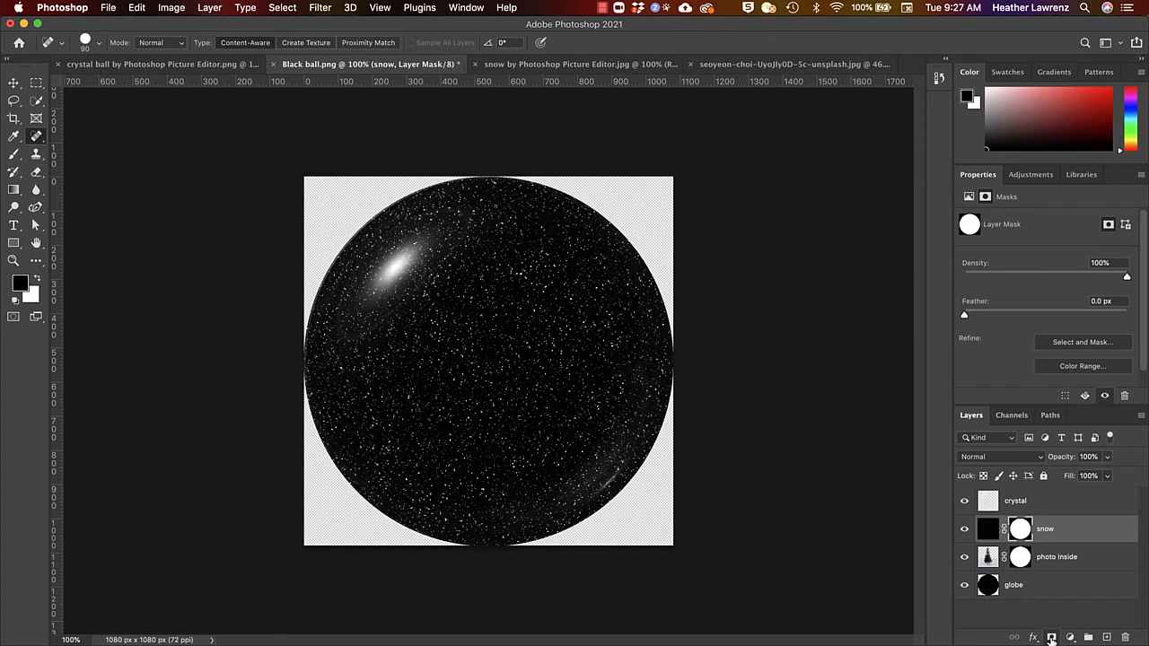
- Set the snow layer's blend mode to Screen
left_click(1014, 458)
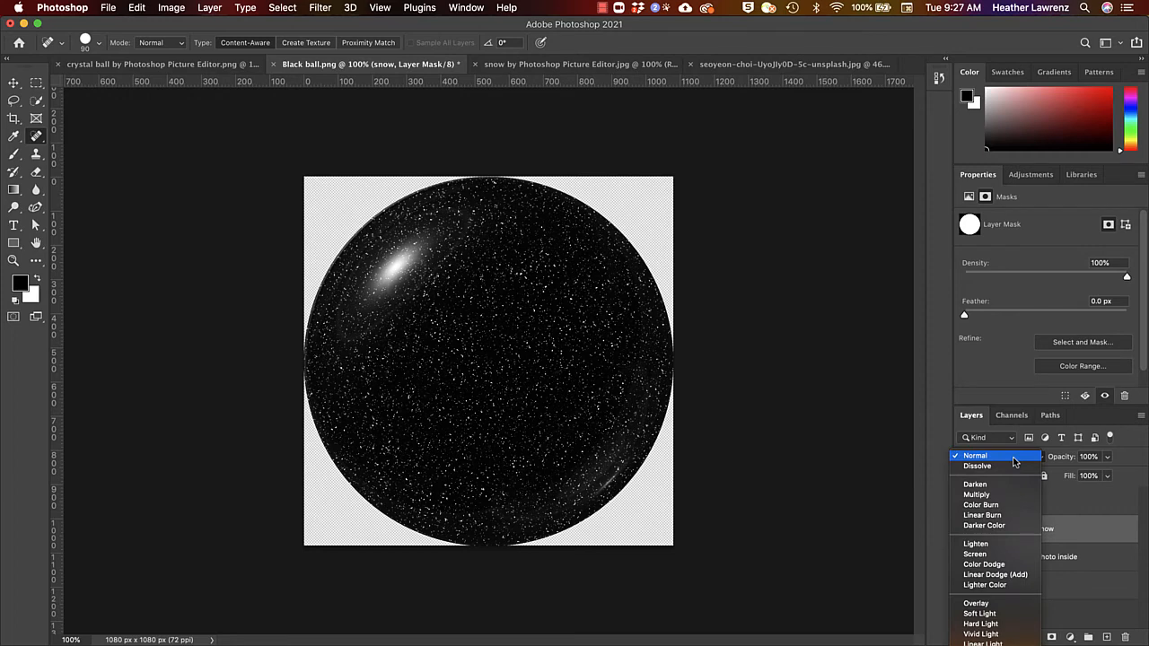
left_click(1003, 554)
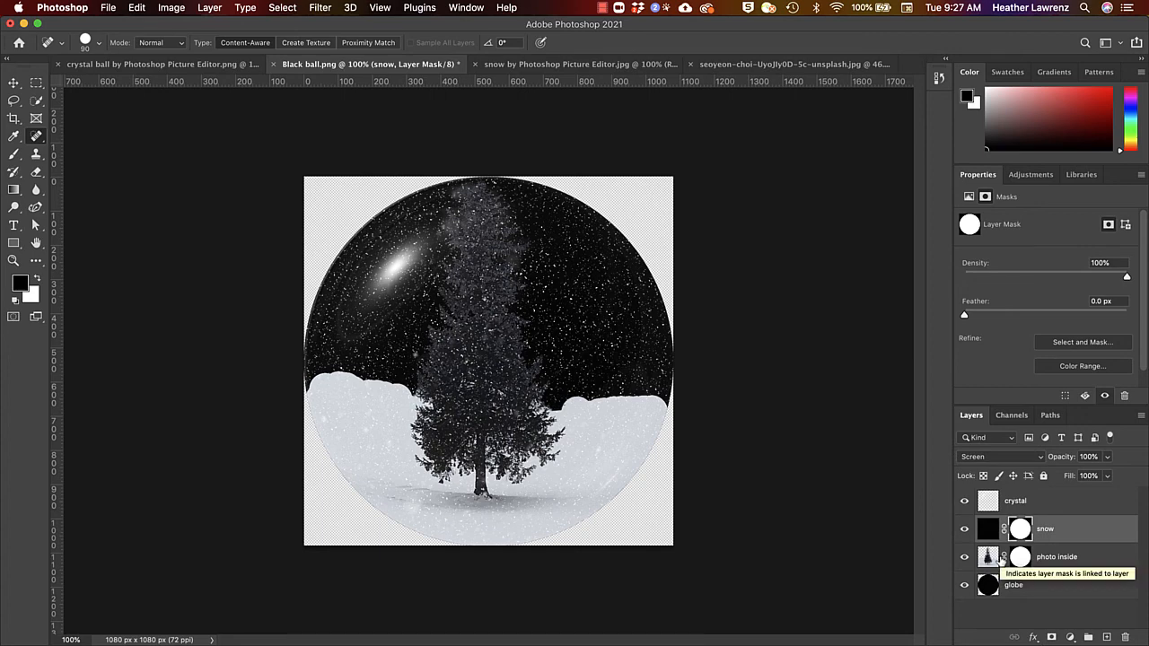
left_click(1011, 459)
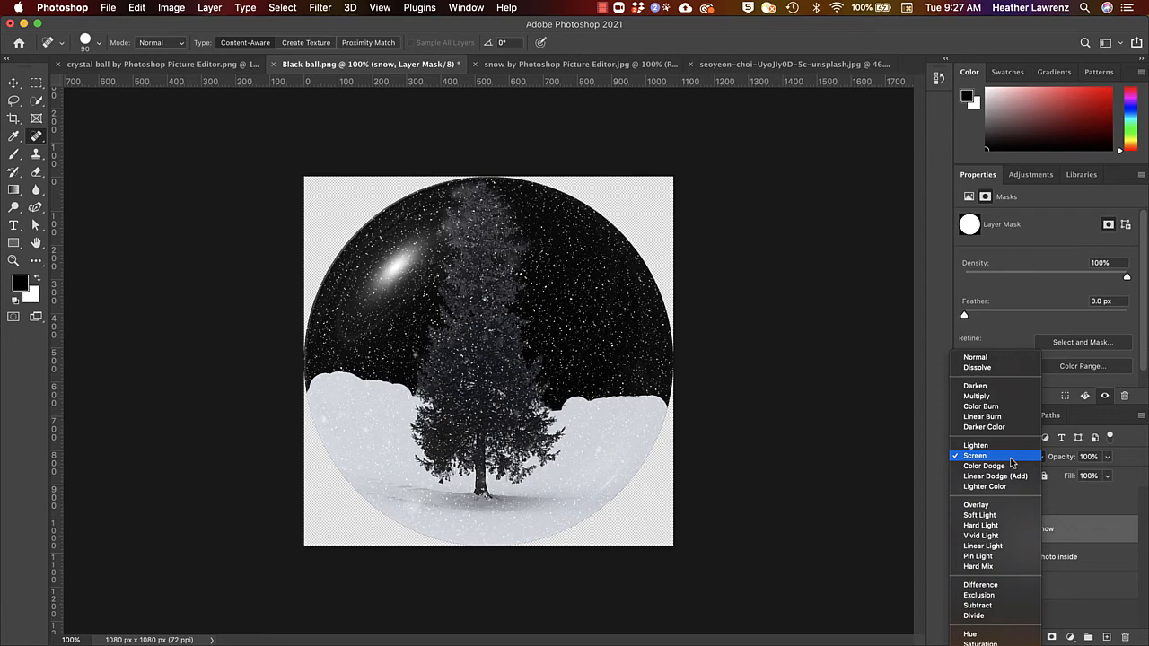
left_click(1109, 611)
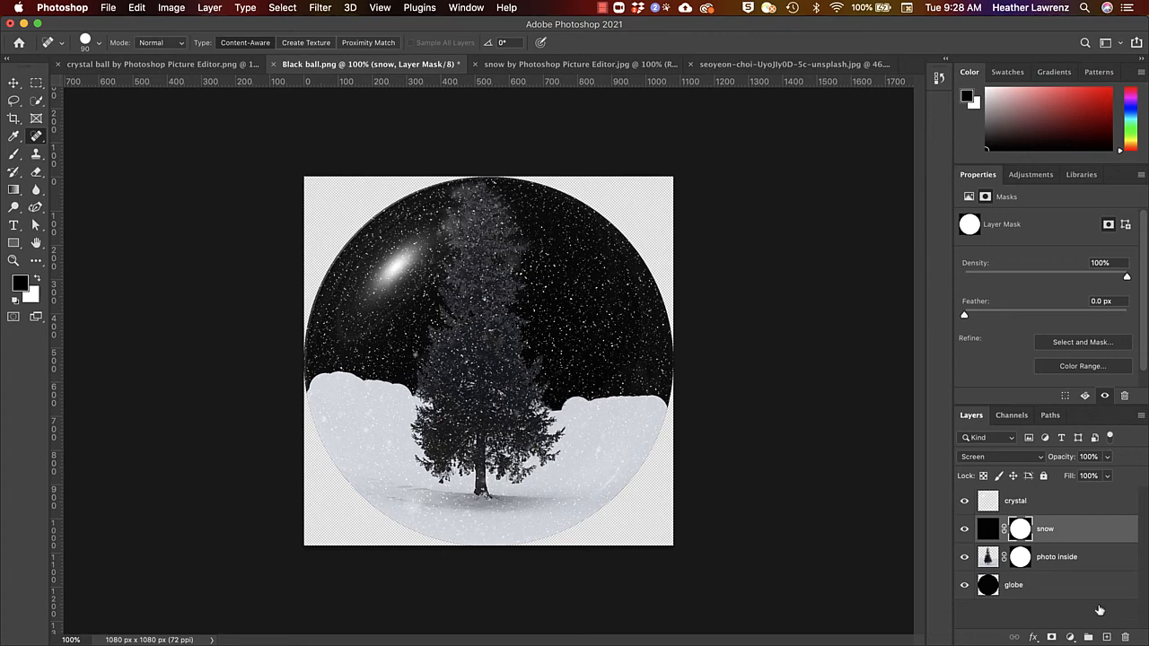
- Move the globe layer directly above the photo inside layer and add an empty layer mask to it
left_click(1003, 590)
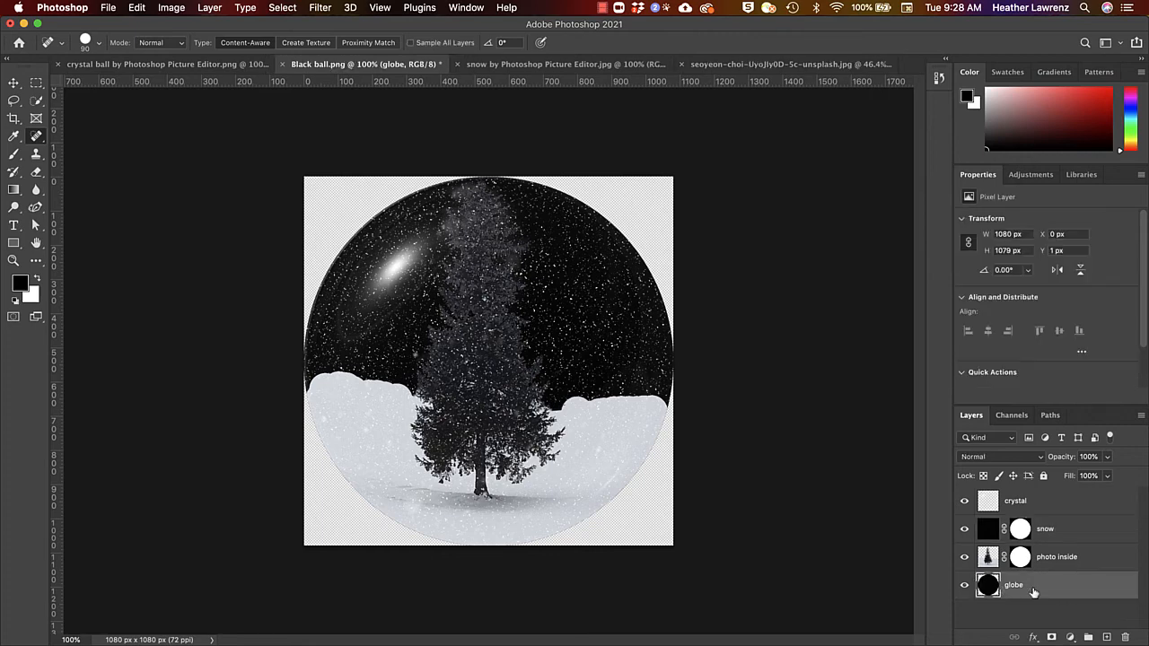
left_click_drag(1033, 592, 1035, 558)
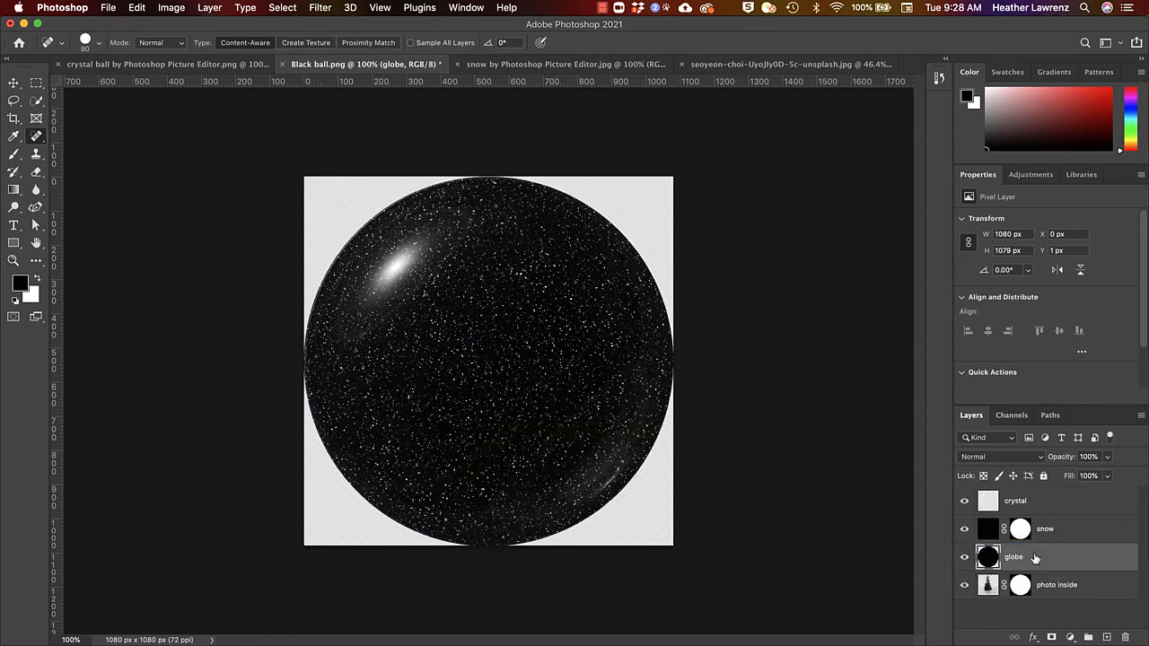
left_click(1051, 637)
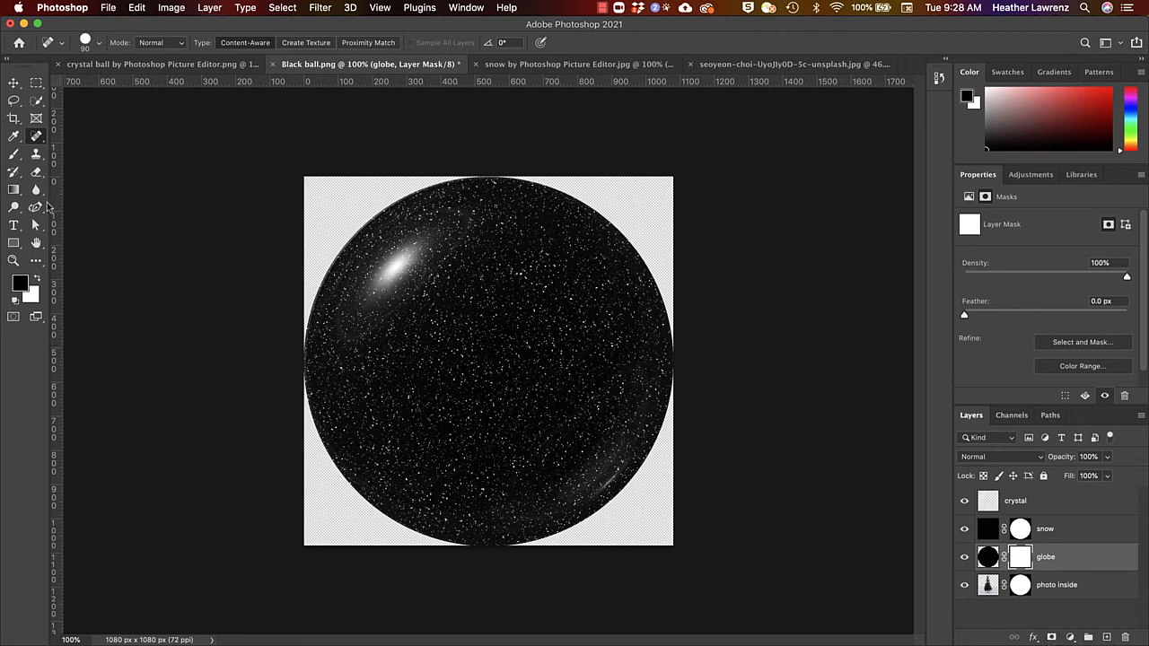
- Fill the globe mask with a top-to-bottom Foreground to Background gradient from black to white, and set the layer's blend mode to Overlay
left_click(14, 190)
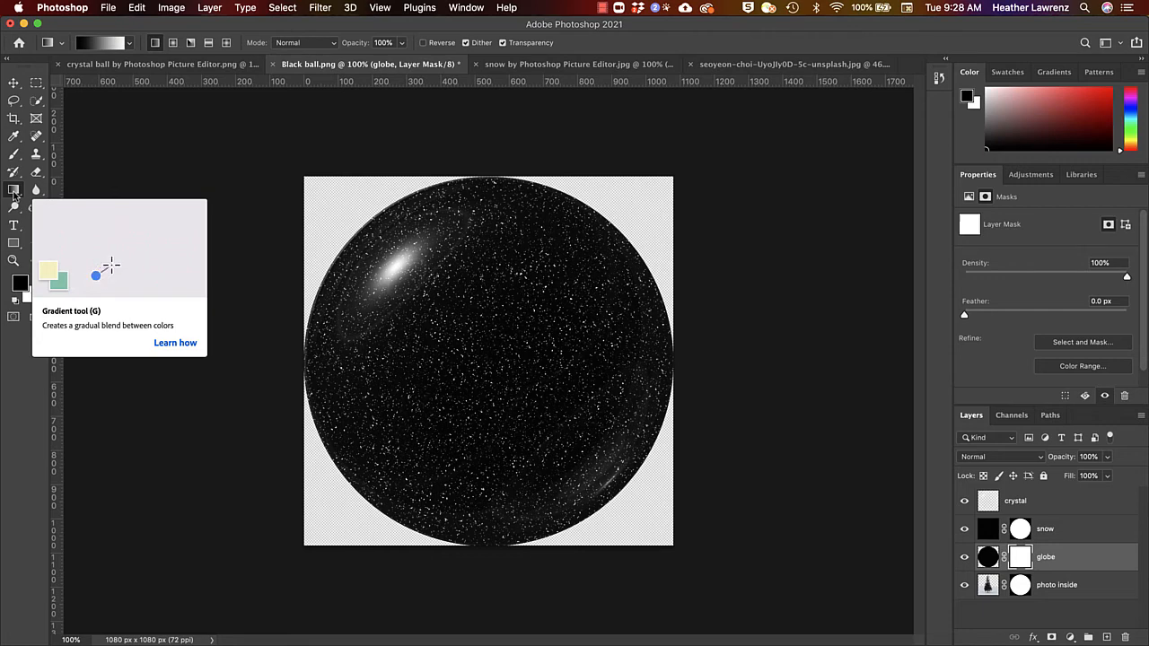
left_click(131, 45)
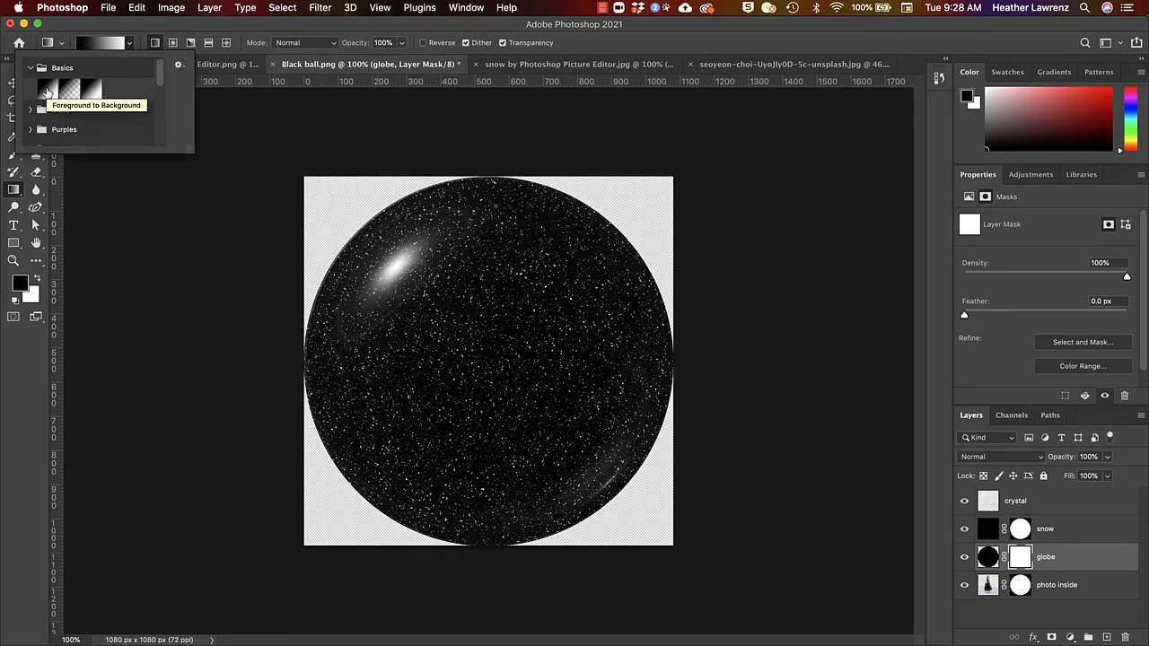
left_click(164, 31)
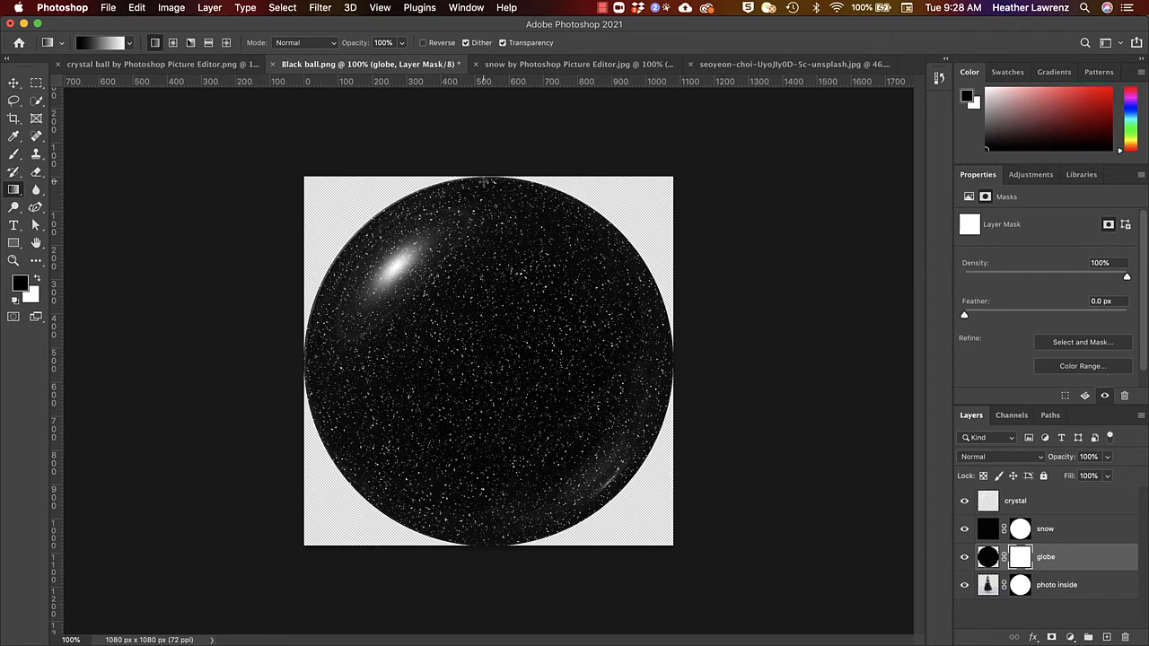
left_click_drag(483, 179, 490, 548)
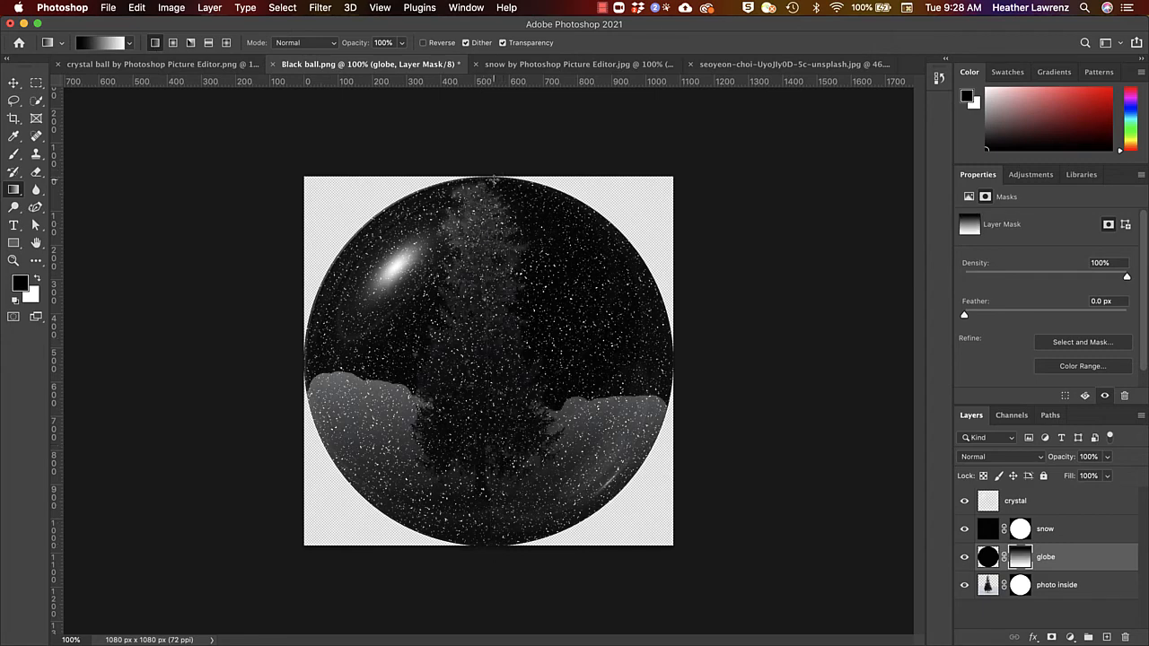
mouse_move(494, 179)
left_mouse_down()
mouse_move(506, 444)
mouse_move(498, 525)
mouse_move(494, 515)
left_mouse_up()
left_click_drag(484, 176, 482, 574)
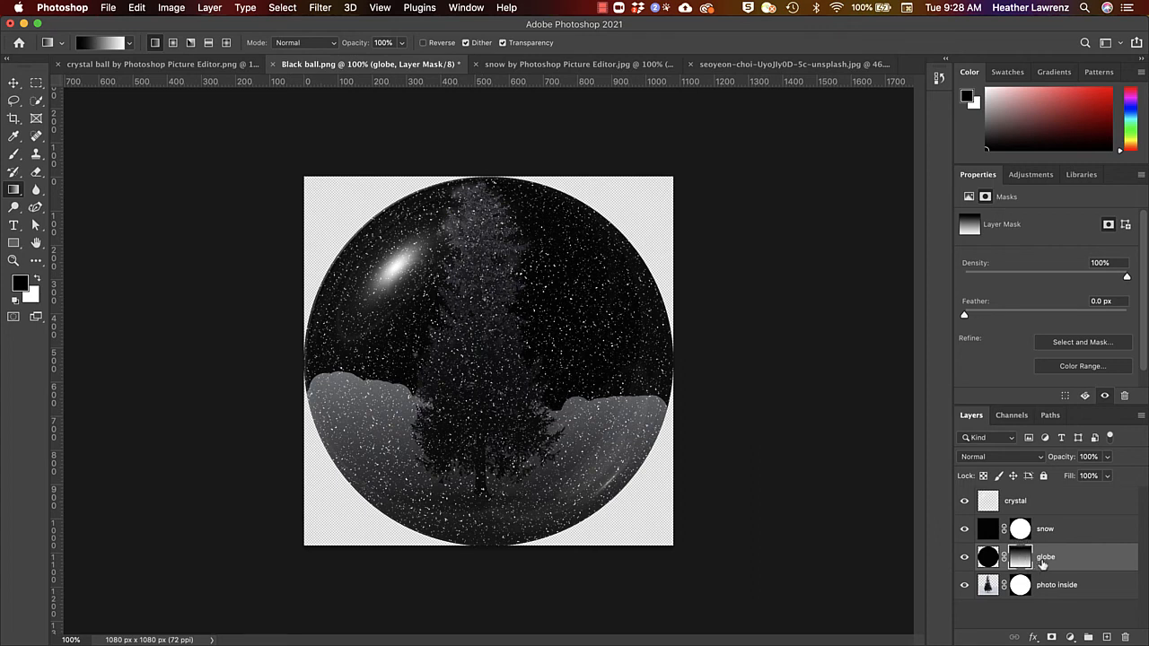
left_click(1035, 457)
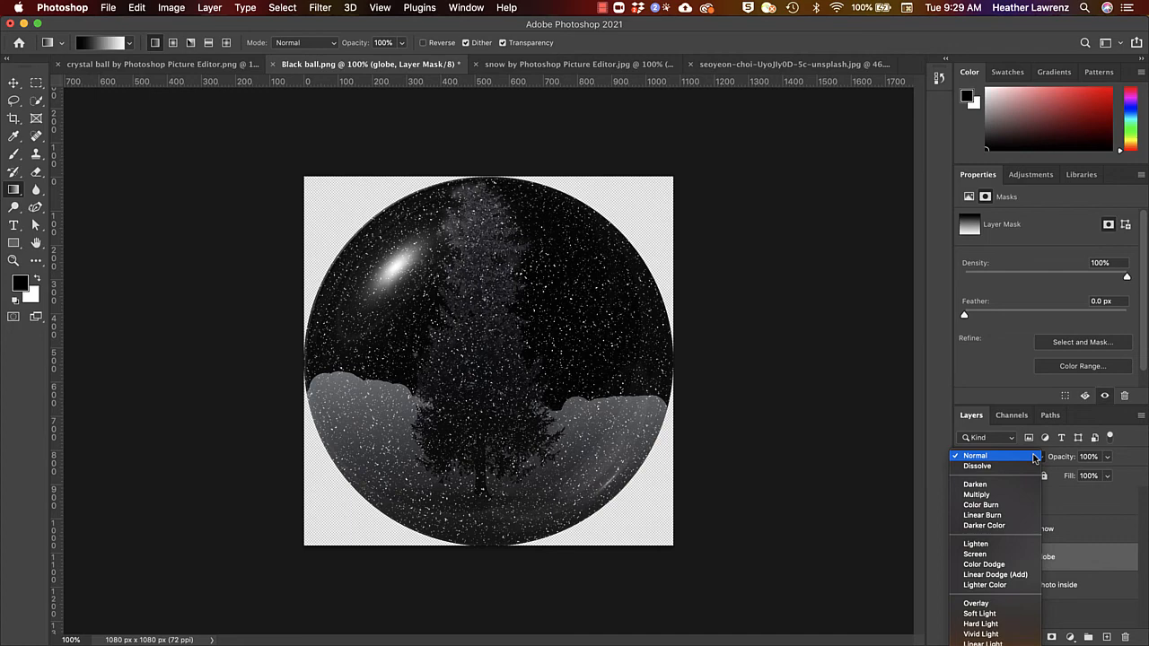
left_click(982, 604)
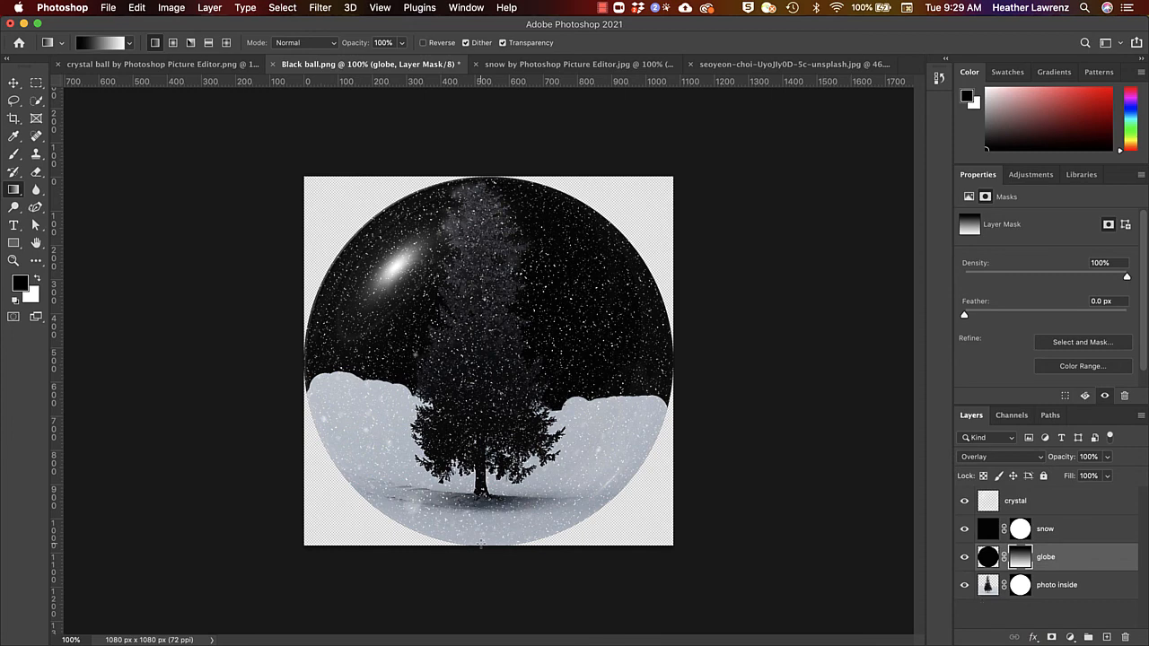
- Open nathan-fertig-scbYOgVyb8Q-unsplash.jpg from the source files folder
key("super+o")
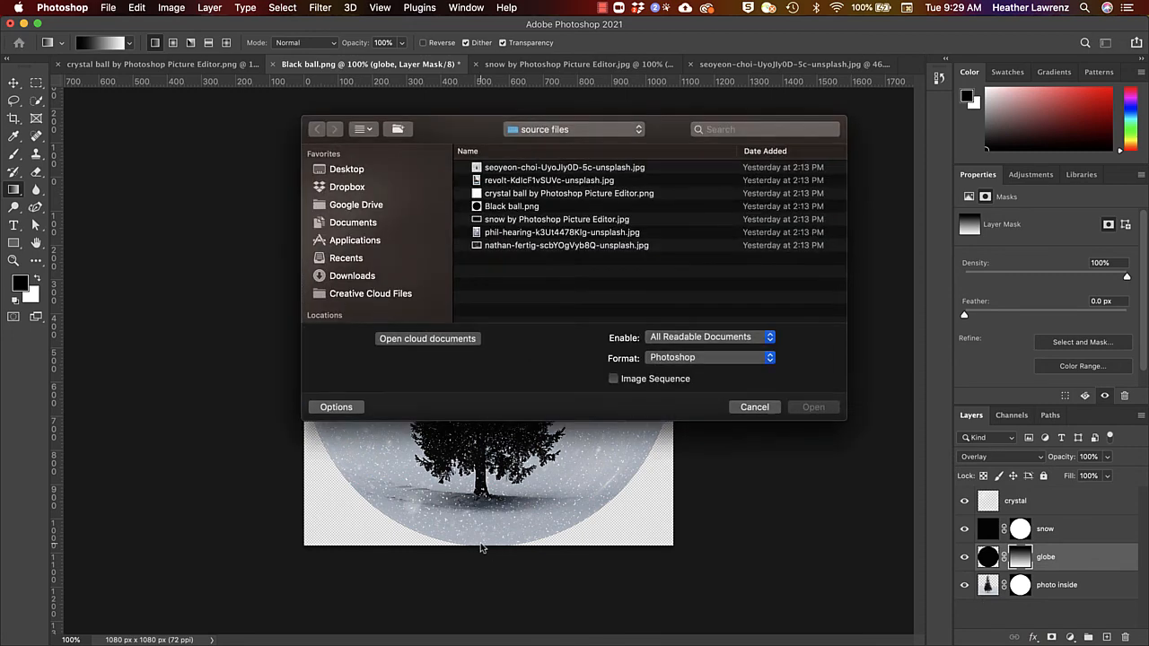
left_click(606, 246)
left_click(813, 406)
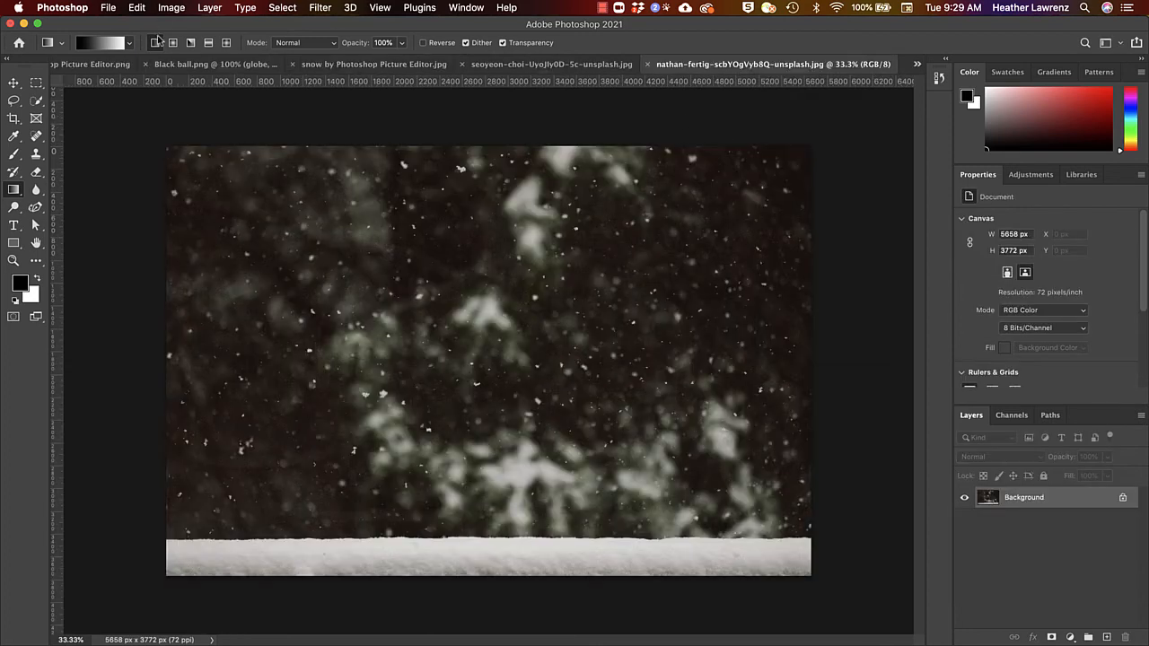
- Copy the crystal, snow, globe and photo inside layers together from Black ball.png into the nathan-fertig snowy background document
left_click(186, 65)
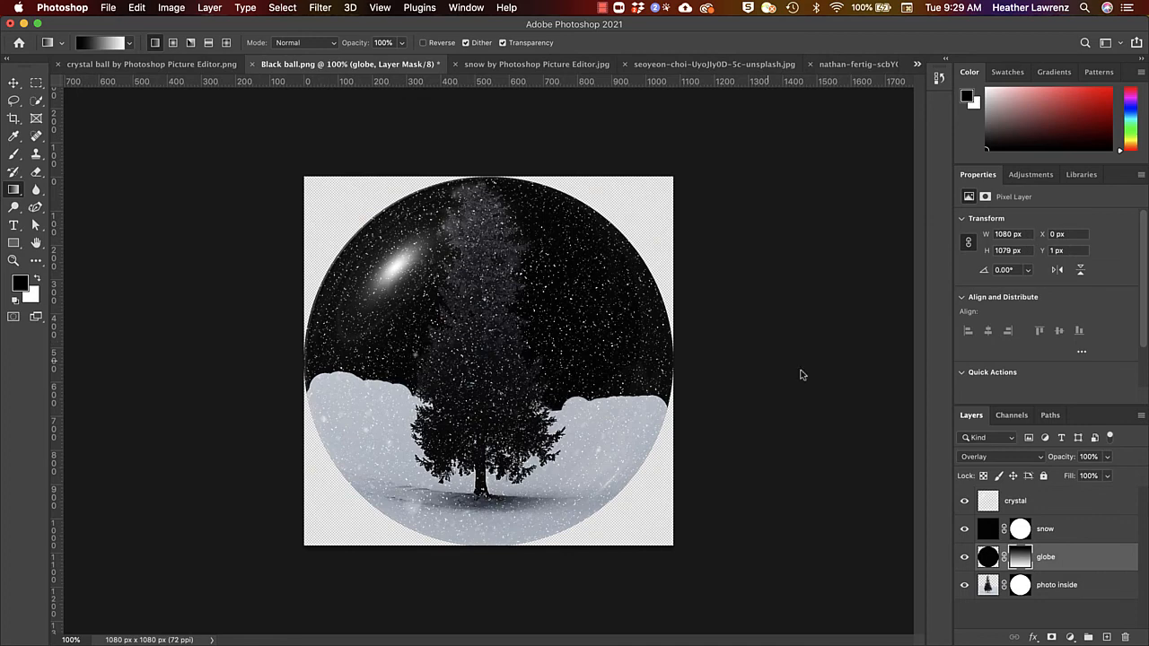
left_click(1061, 504)
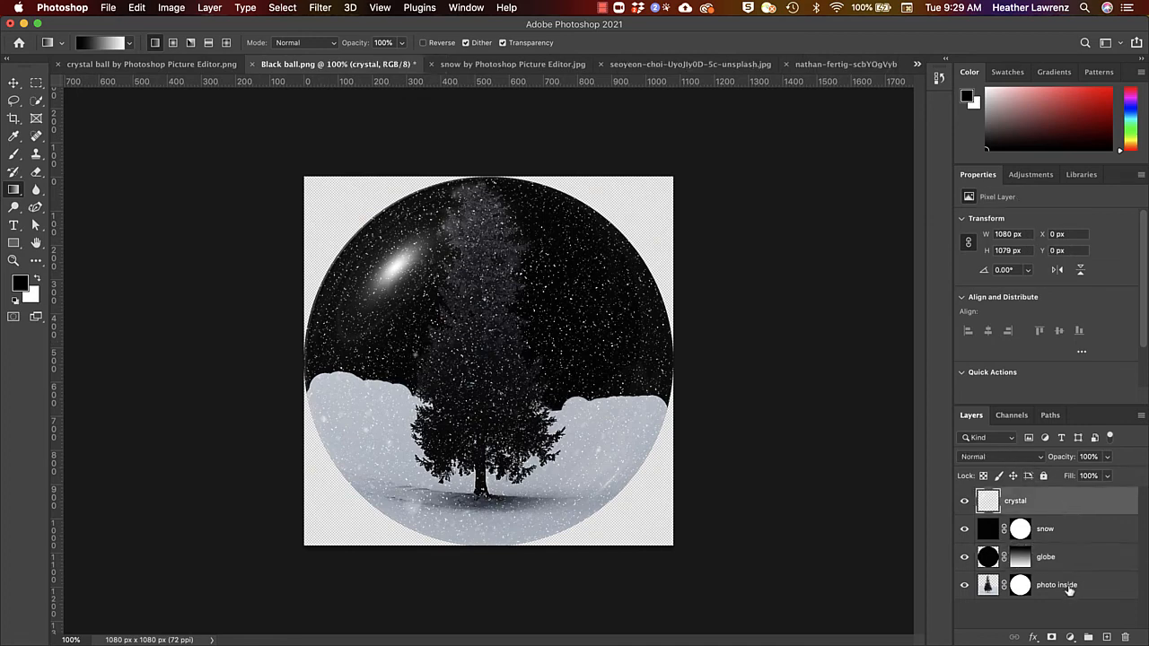
left_click(1069, 587, "shift")
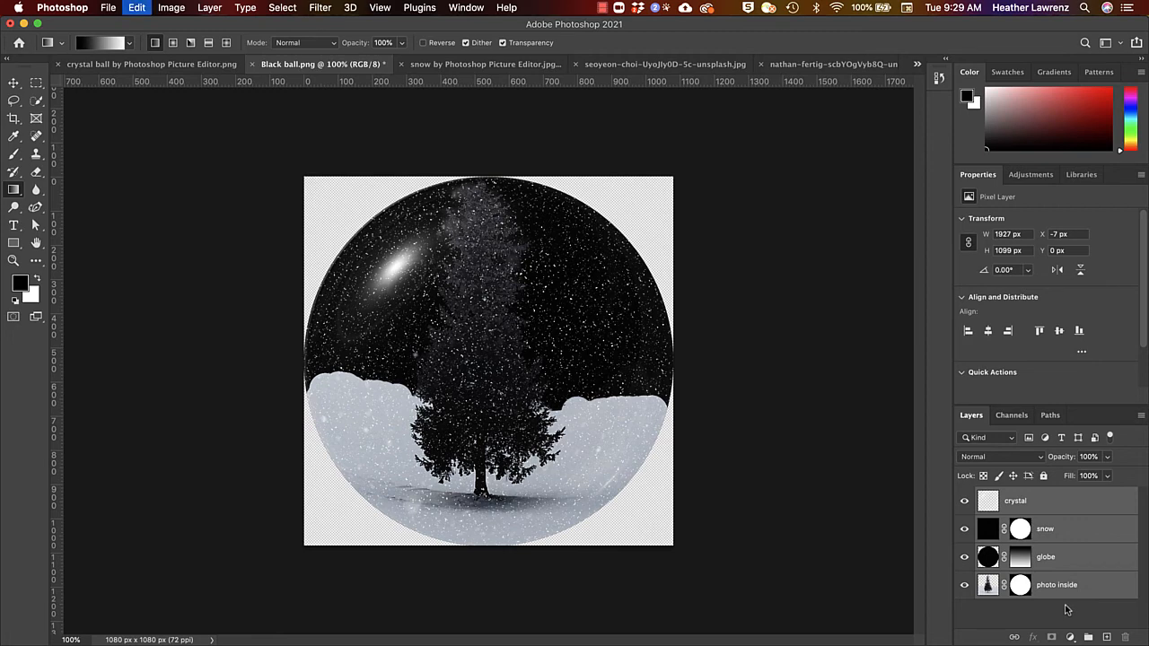
left_click_drag(839, 74, 839, 74)
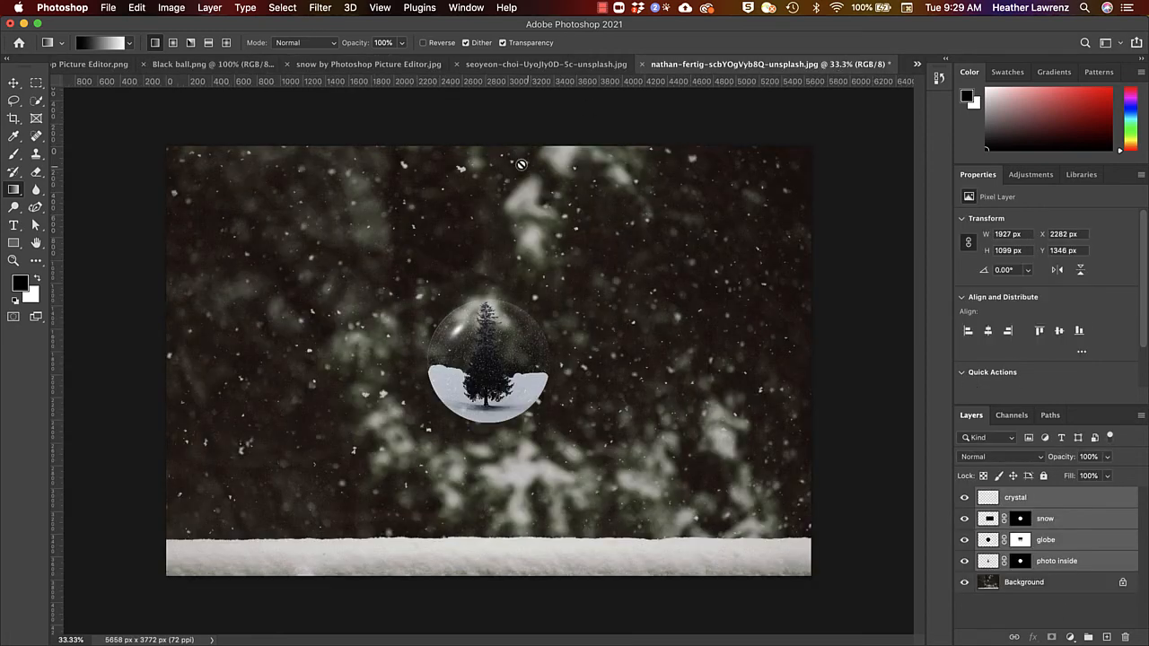
- Scale the four globe layers together to about 270% and position the globe so it rests on the snow ledge
key("super+t")
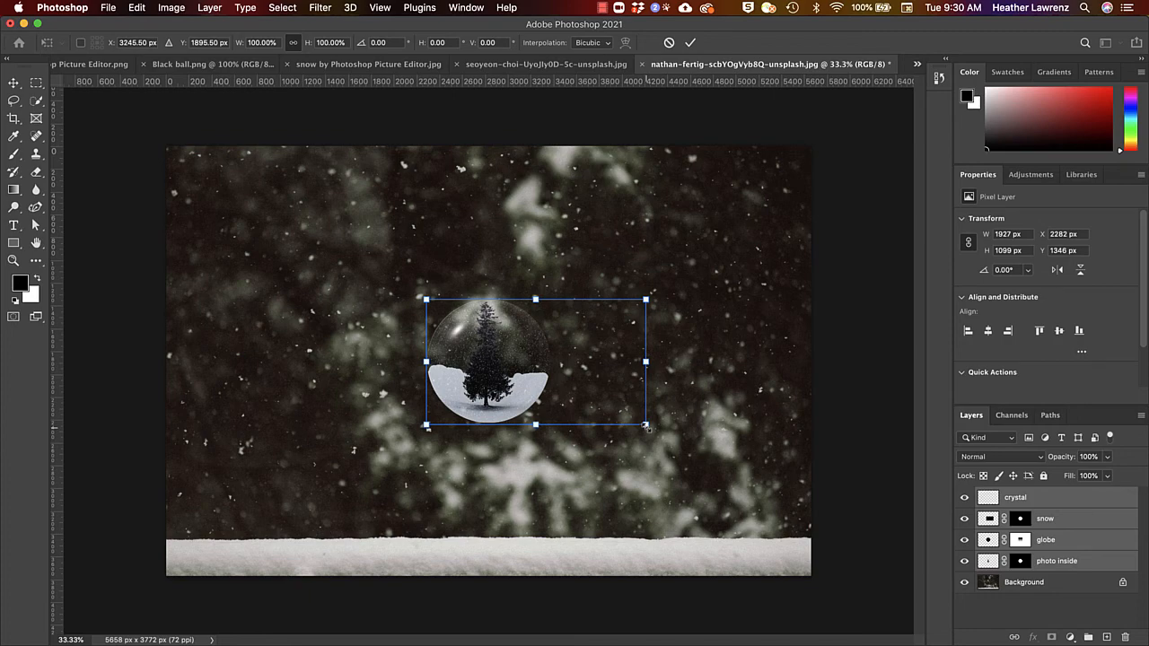
left_click_drag(645, 425, 824, 643)
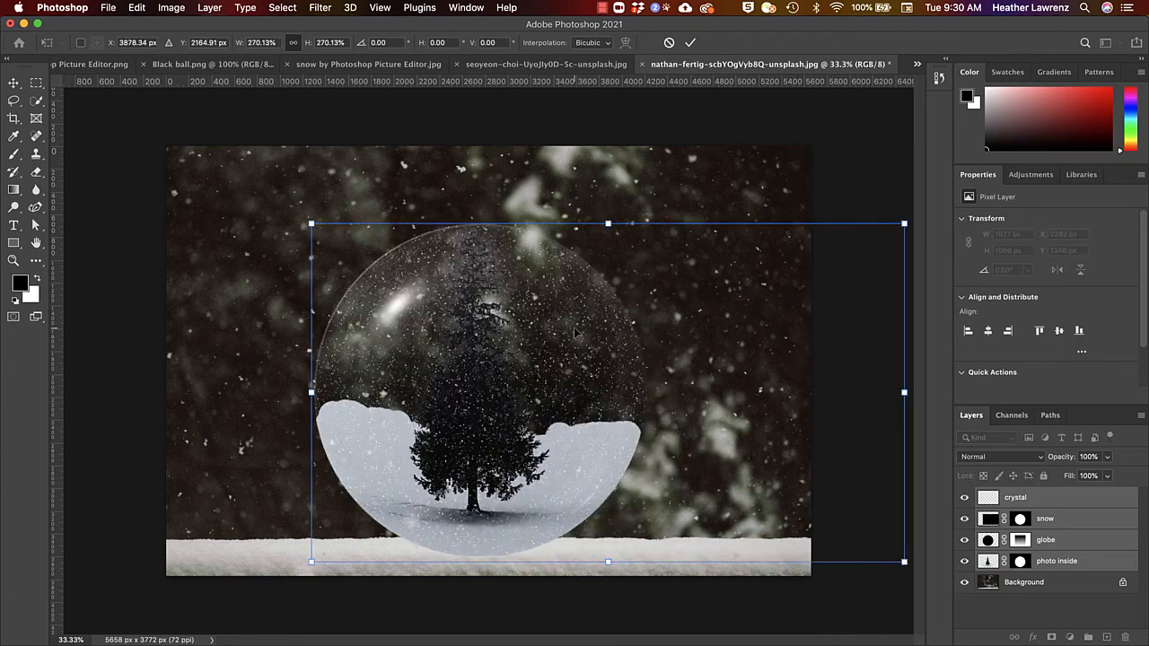
key("Return")
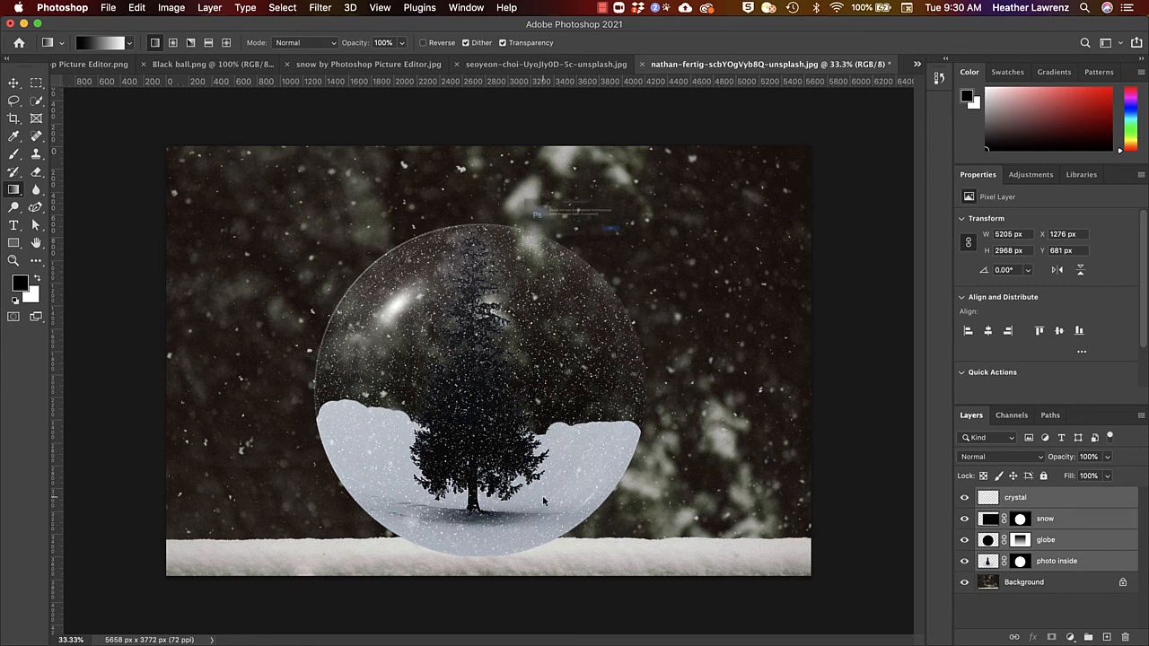
left_click(543, 501)
left_click(680, 247)
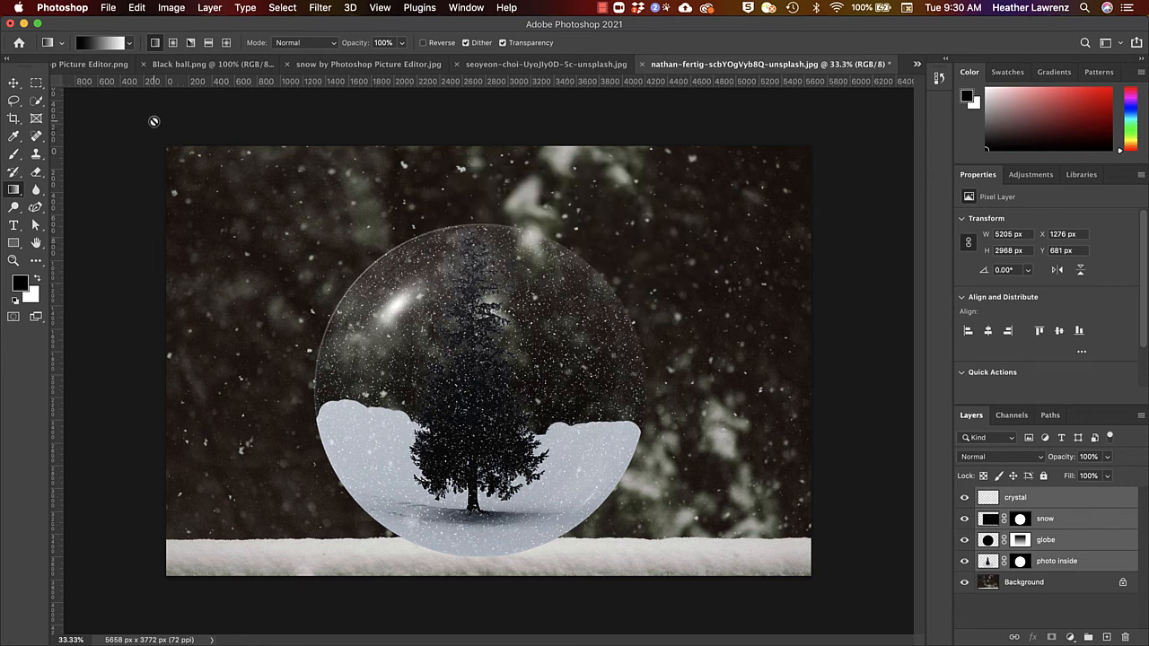
left_click(14, 83)
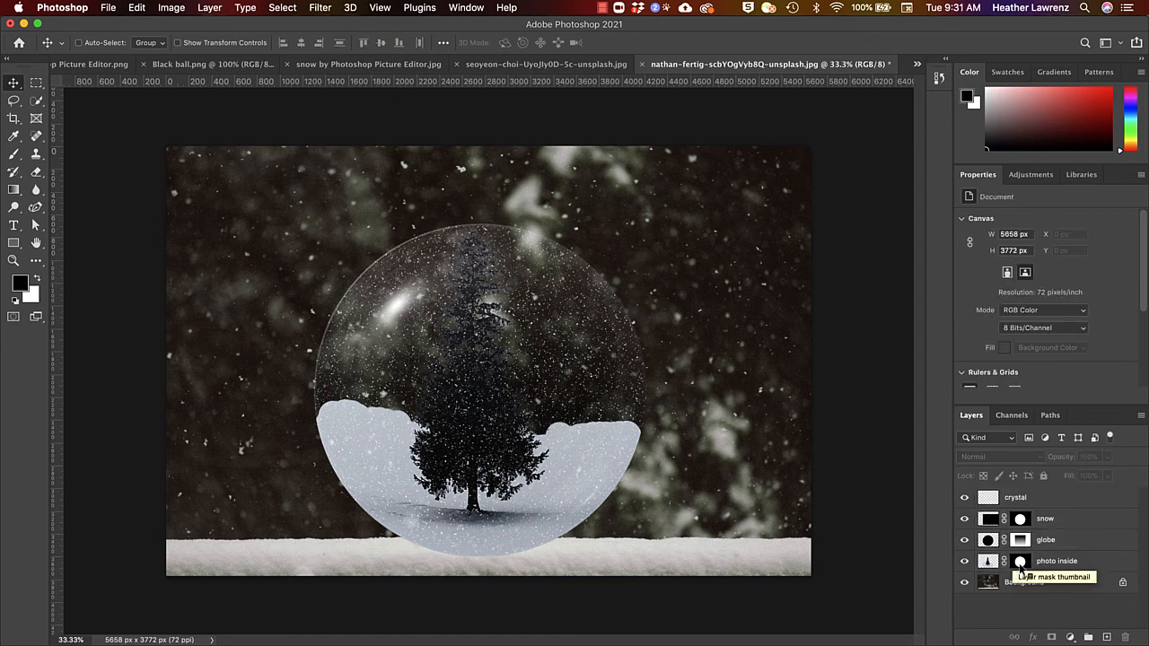
- Load the photo inside layer's mask as a selection and create a new empty layer above that layer
right_click(1020, 564)
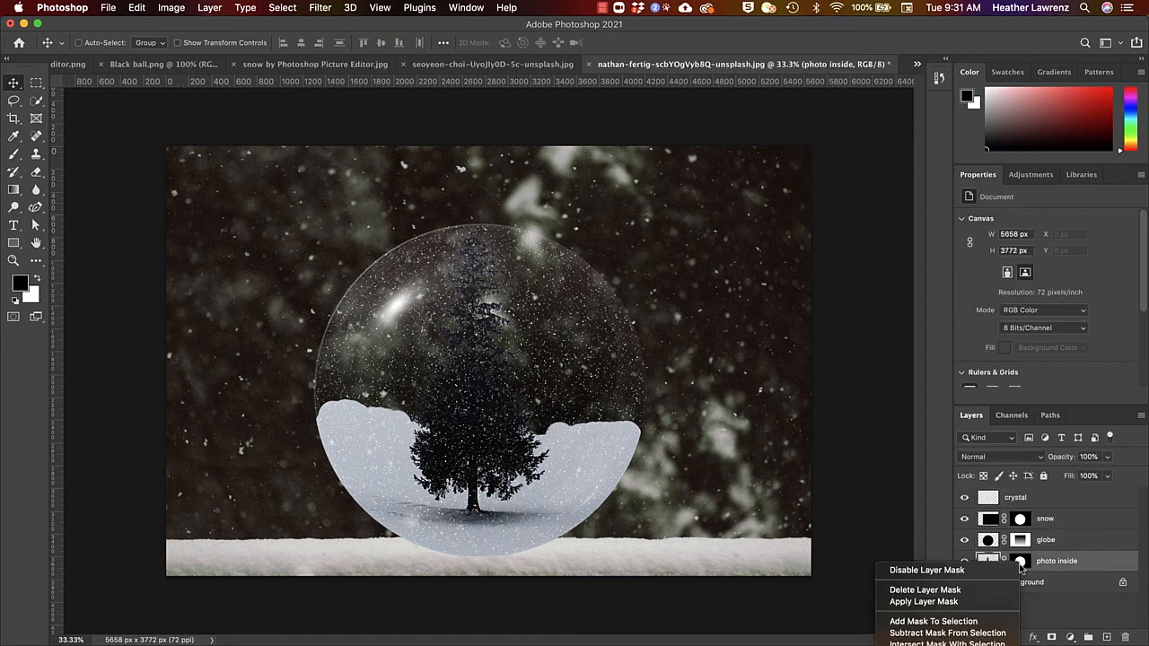
left_click(943, 621)
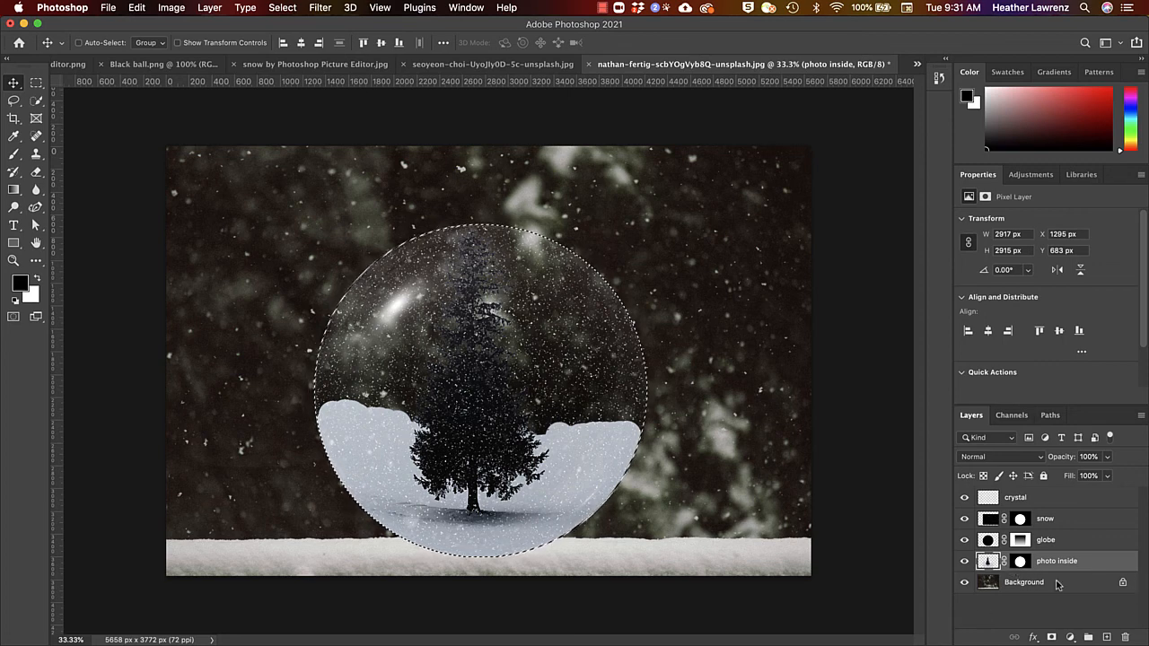
left_click(1107, 637)
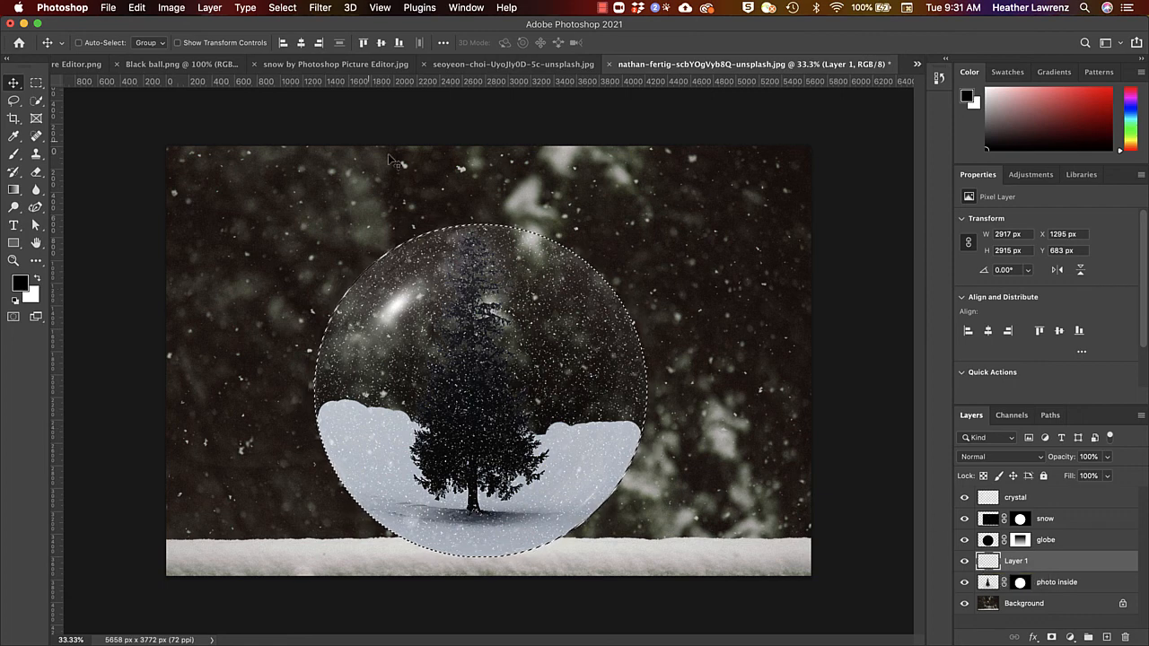
- Try filling the circular selection on the new layer with black at 100% opacity using the Fill command, and undo the fill
left_click(140, 8)
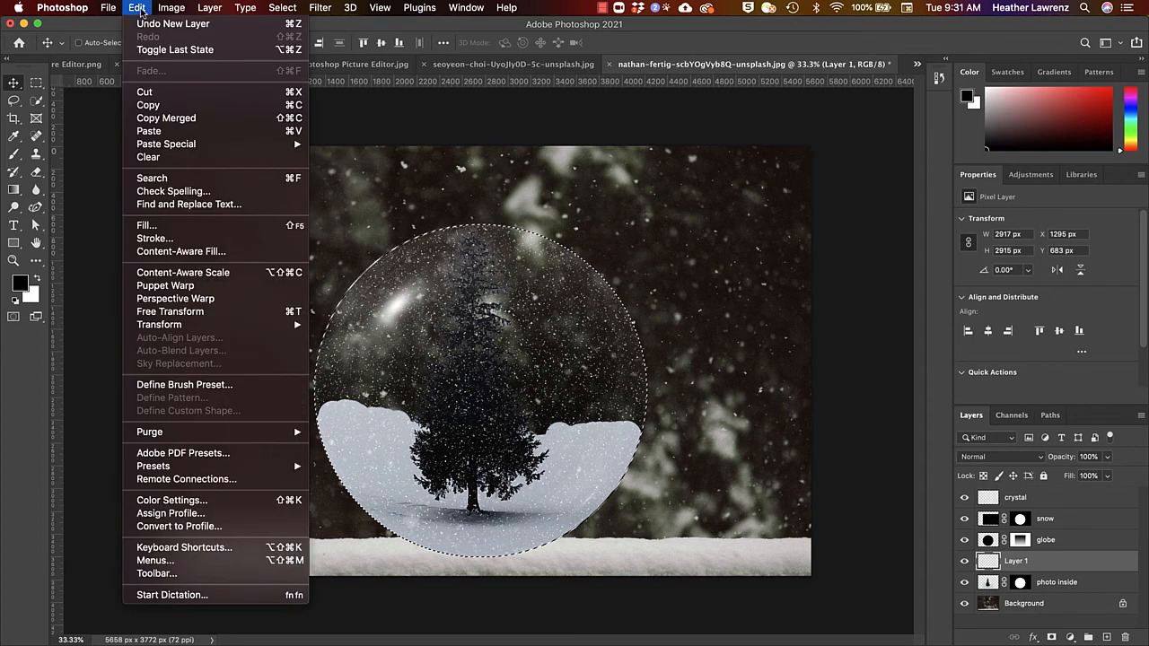
left_click(147, 225)
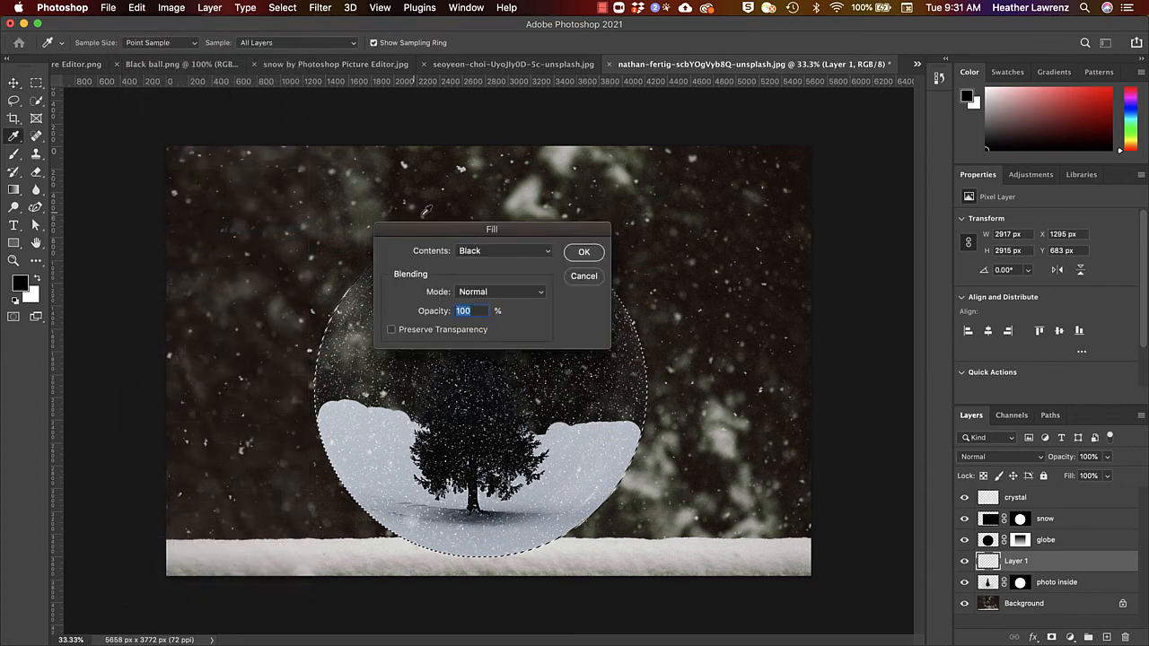
left_click(584, 252)
key("v")
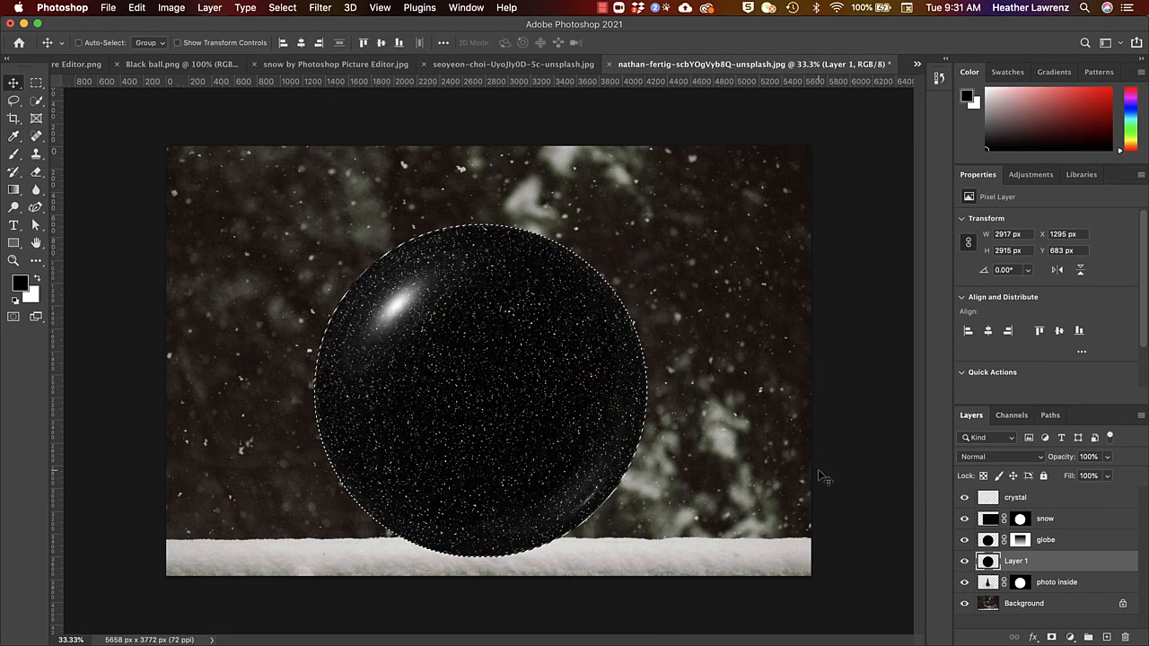
key("super+z")
- Fill the circular selection on the new layer with the black foreground color using the Paint Bucket tool
left_click(14, 189)
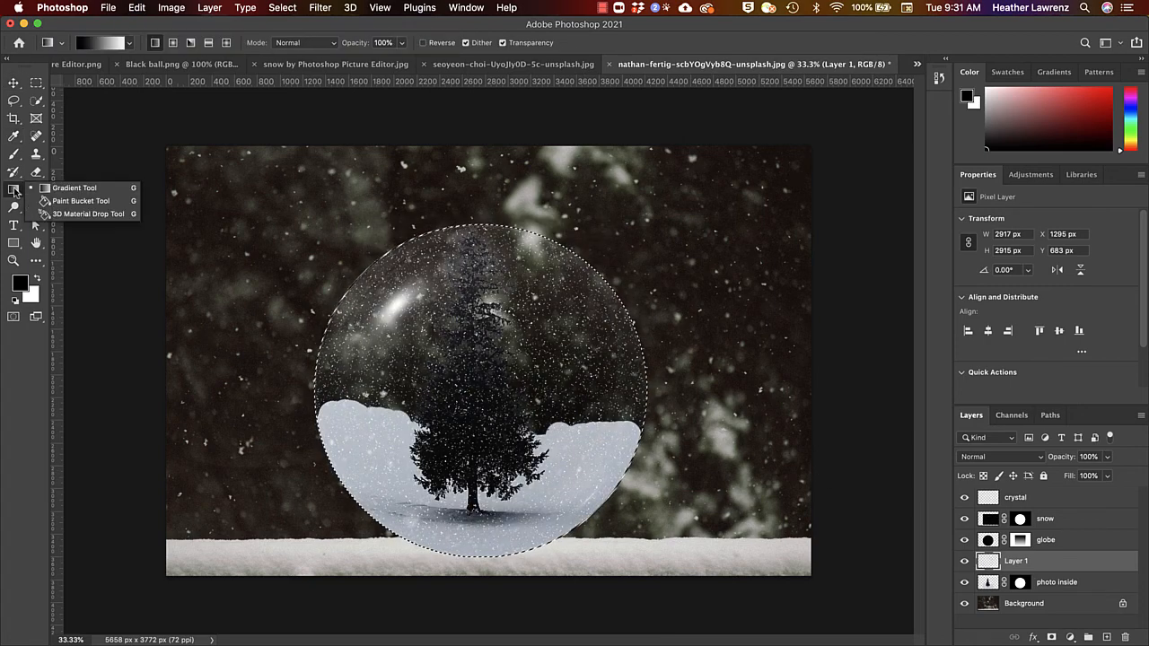
left_click(61, 201)
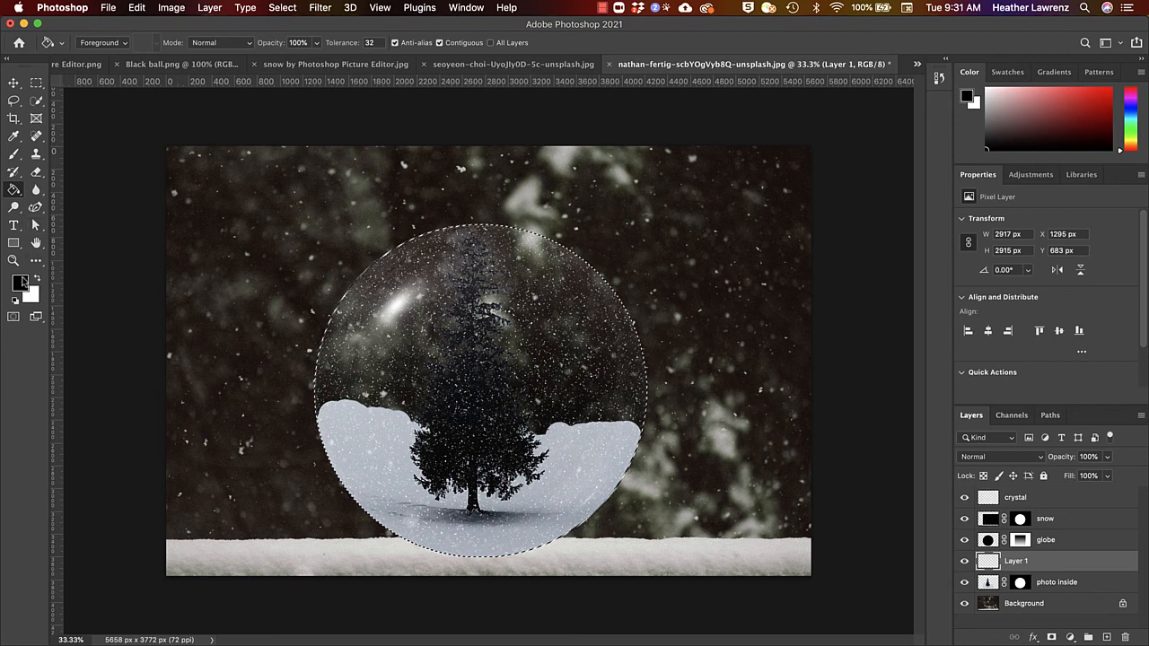
left_click(409, 307)
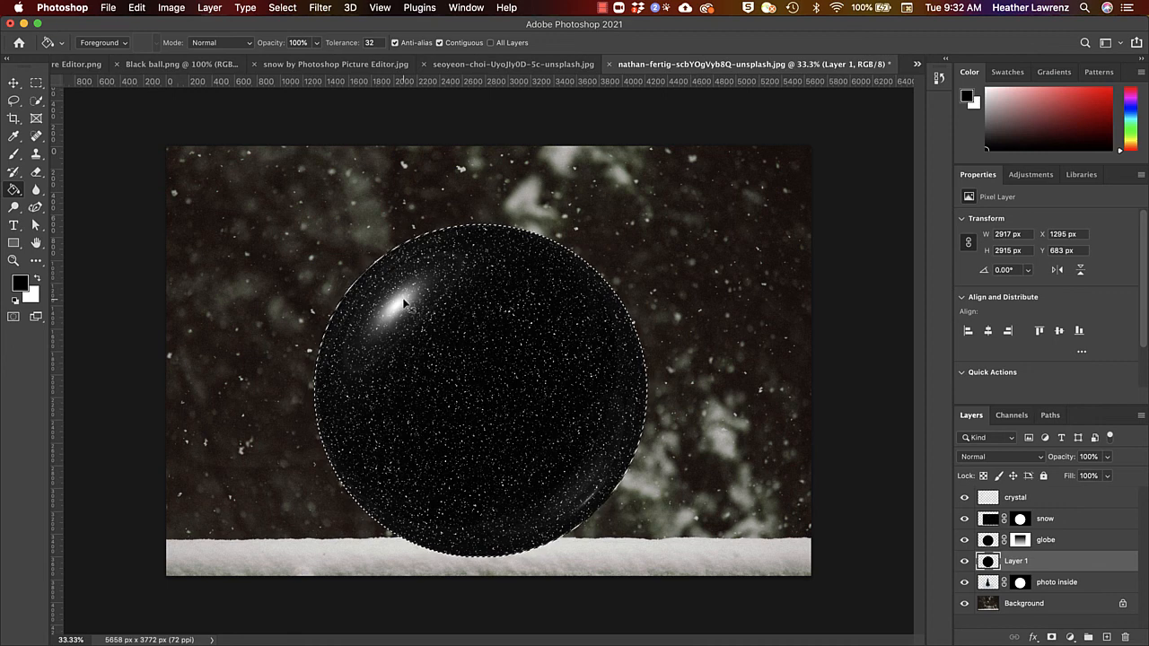
- Transform the black circle into a flat ellipse about 88% wide and 5% high, resting on the snow beneath the globe
key("super+t")
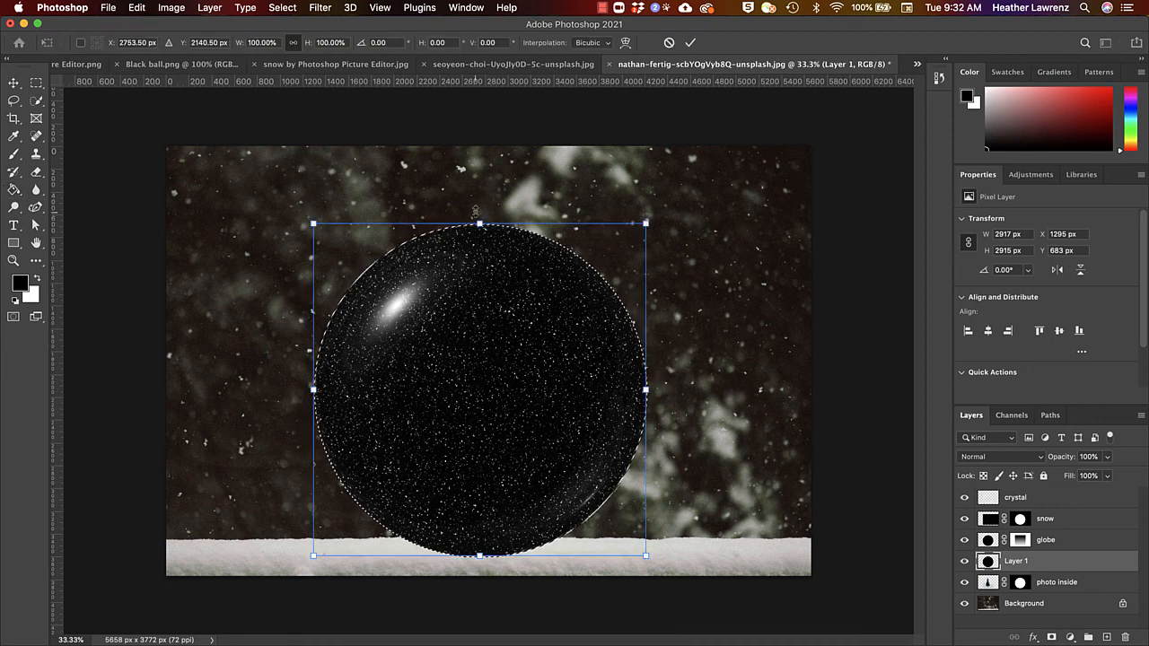
left_click_drag(480, 223, 479, 283)
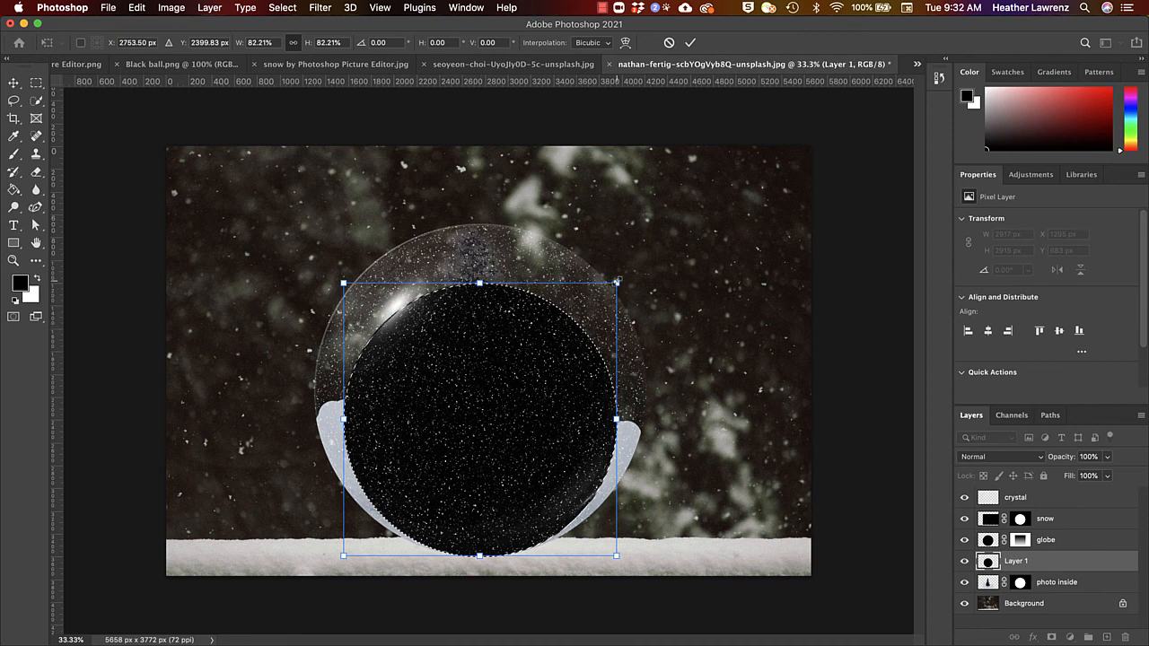
left_click_drag(616, 283, 667, 404)
left_click_drag(582, 317, 637, 539)
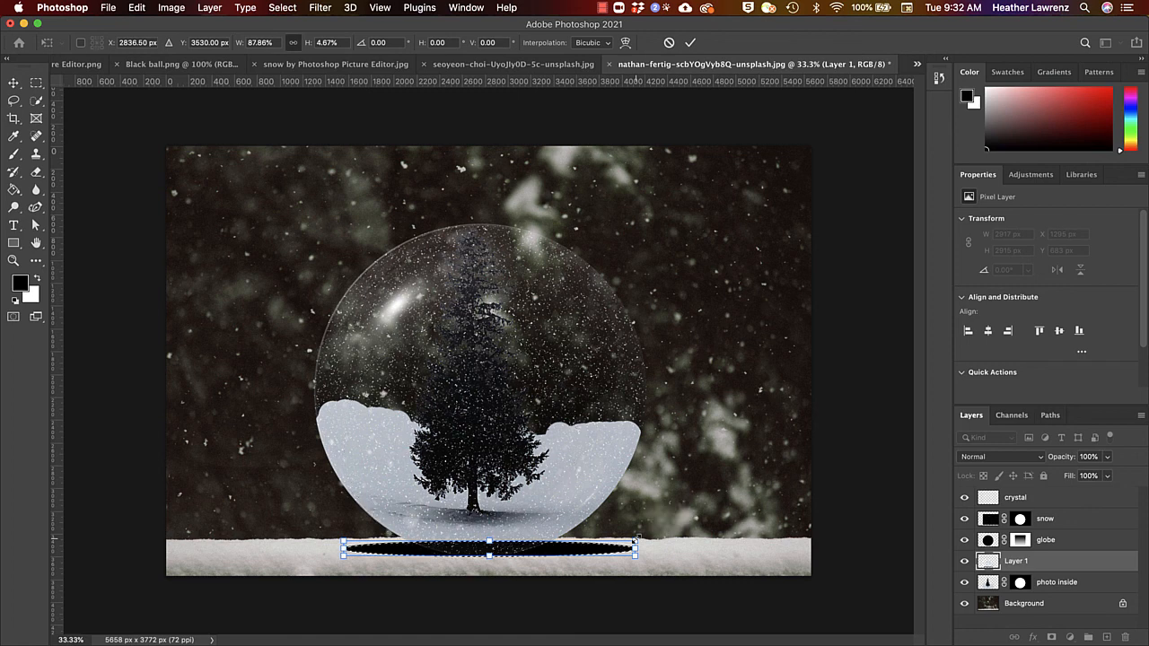
key("Return")
- Place Layer 1 below the photo inside layer and shift the ellipse about 87 px left and 80 px down under the globe
left_click_drag(1039, 565, 1039, 590)
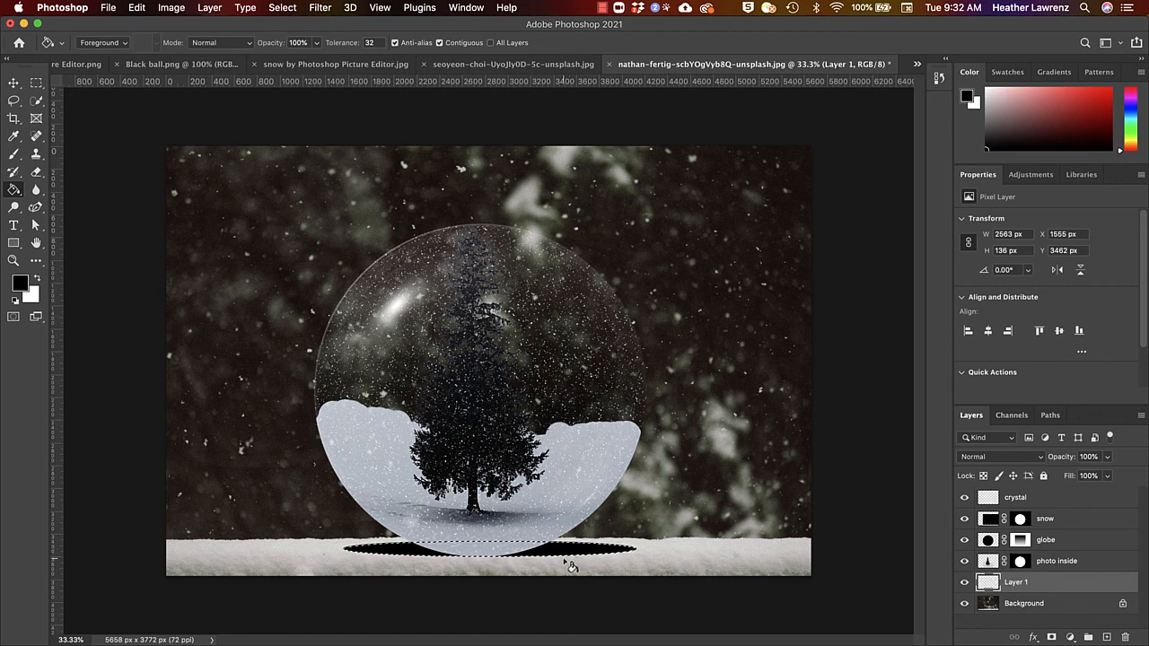
key("m")
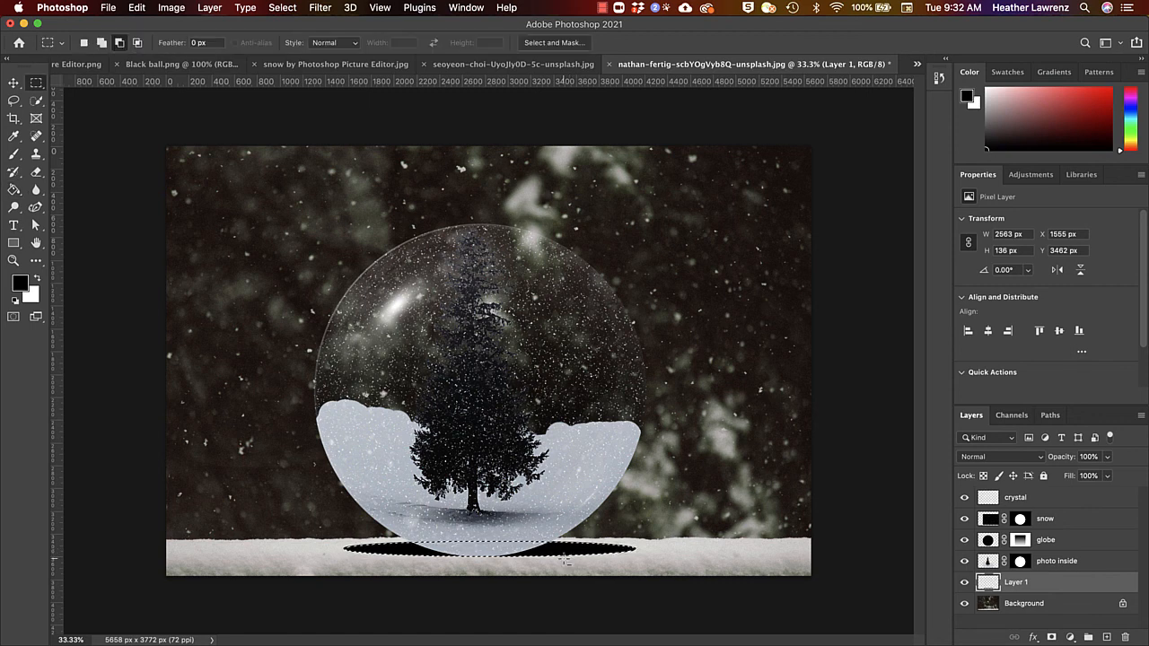
key("v")
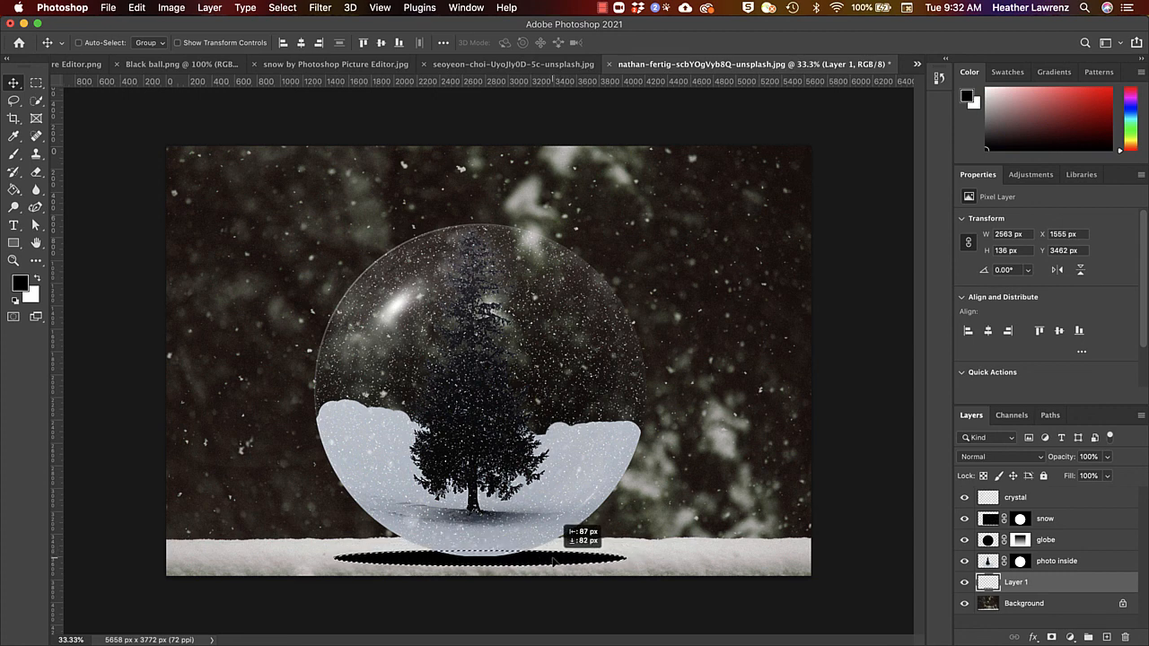
left_click_drag(554, 561, 553, 561)
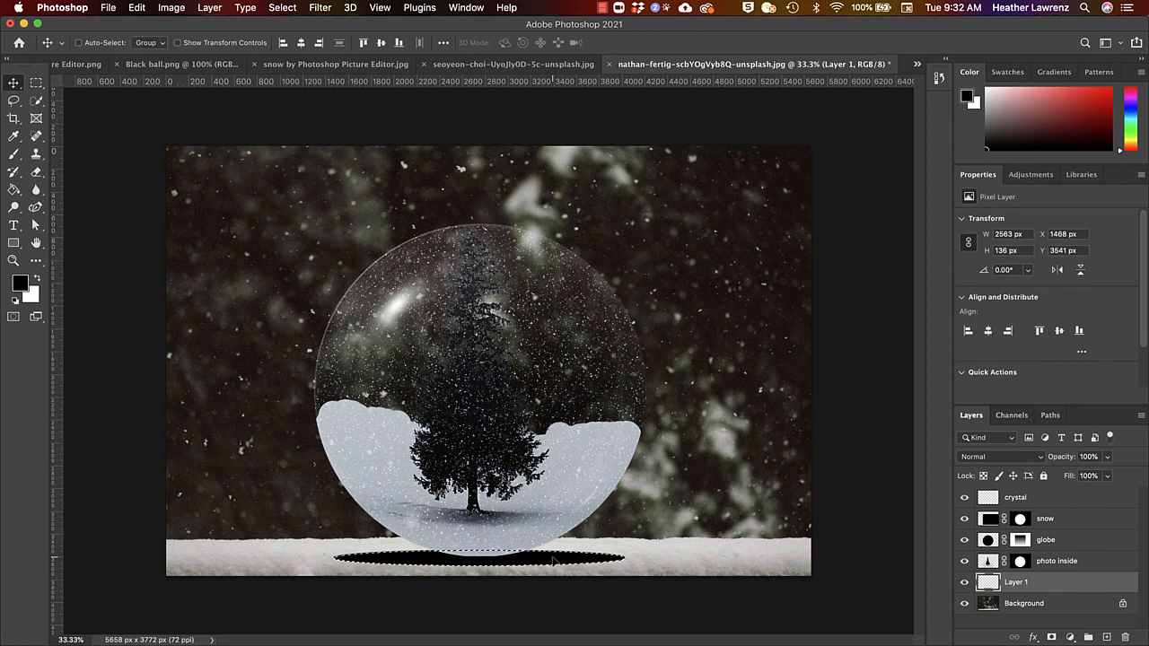
- Soften the black ellipse with a Gaussian Blur of 94.2 pixels radius and deselect it
left_click(321, 8)
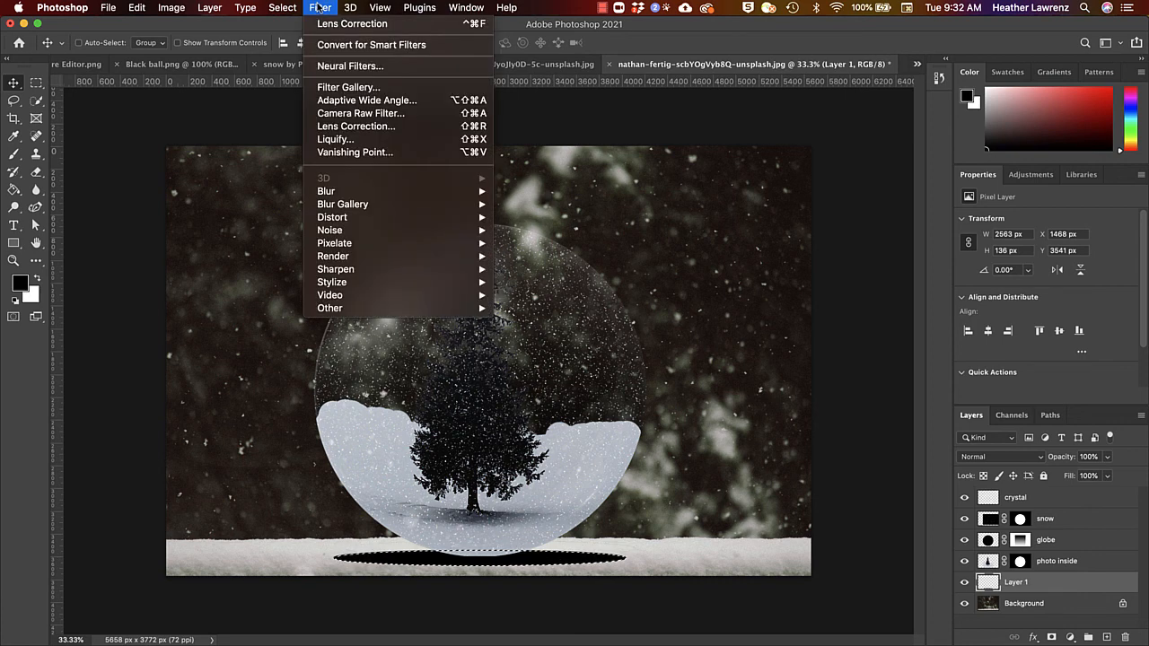
mouse_move(351, 190)
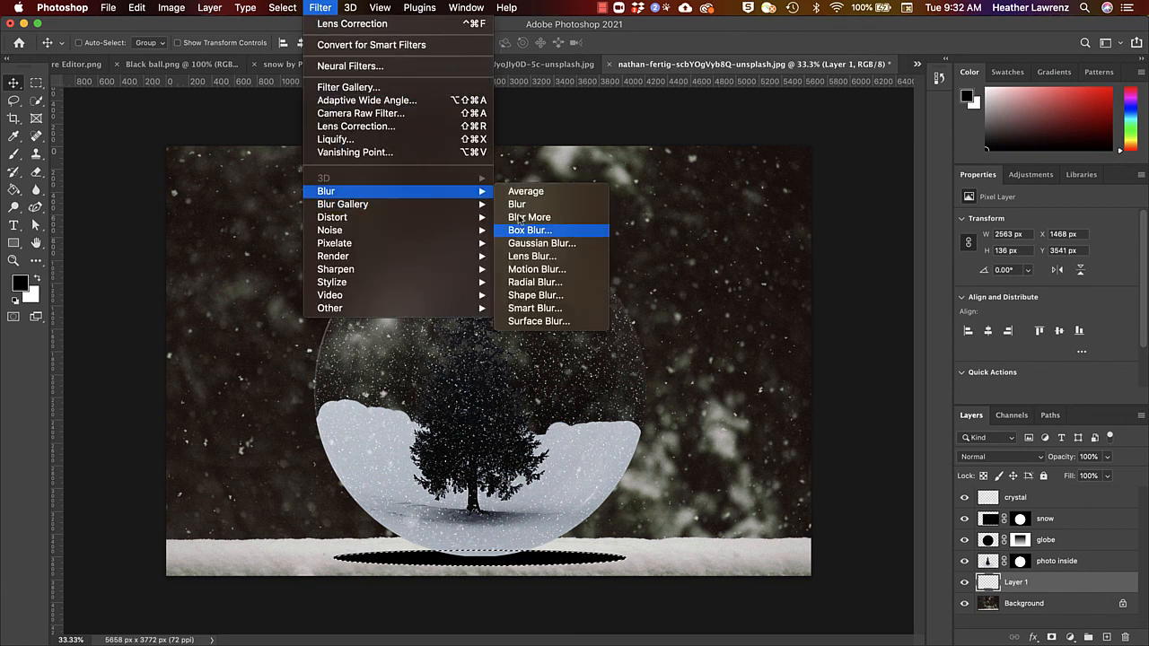
left_click(550, 244)
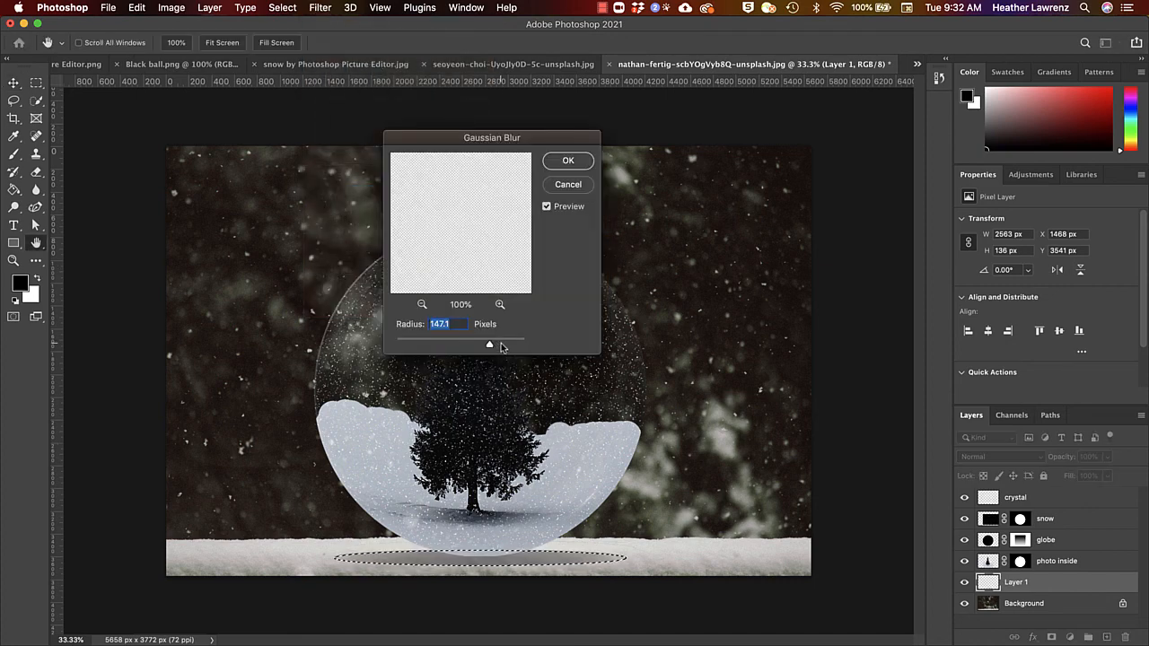
left_click_drag(490, 347, 477, 347)
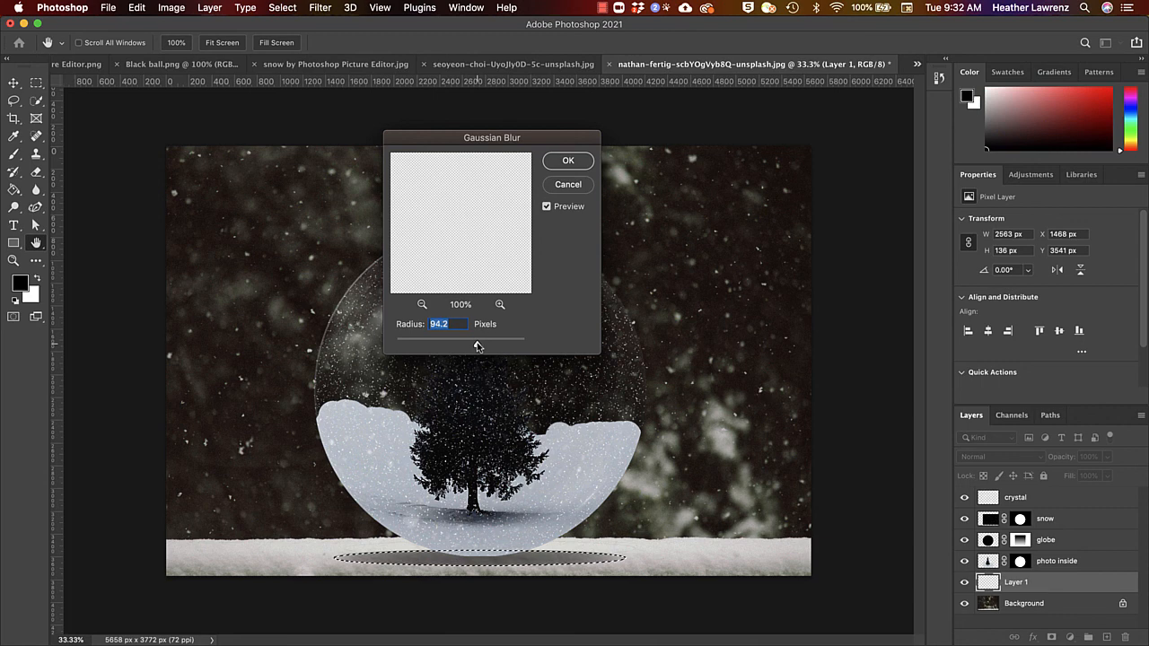
left_click(568, 161)
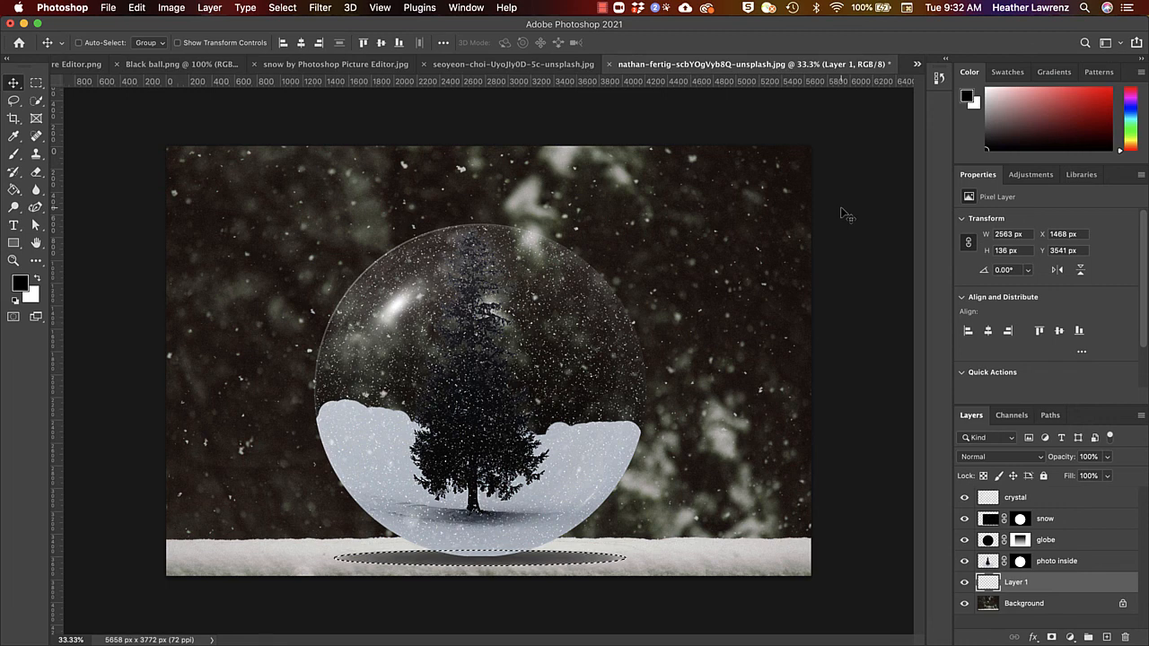
key("super+d")
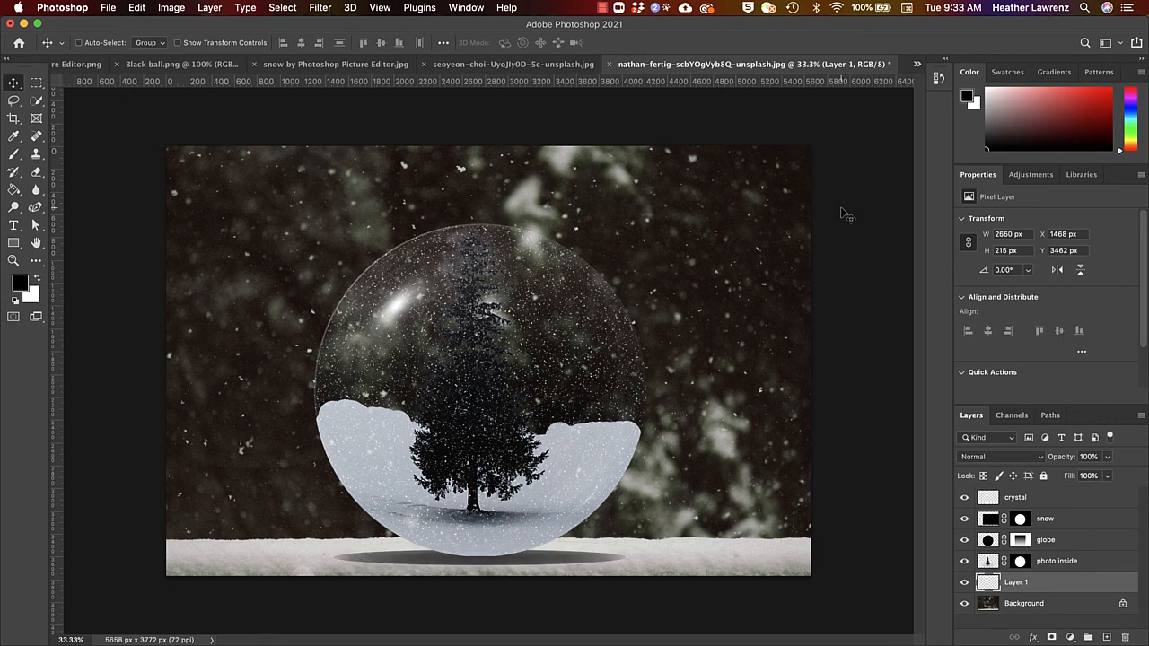